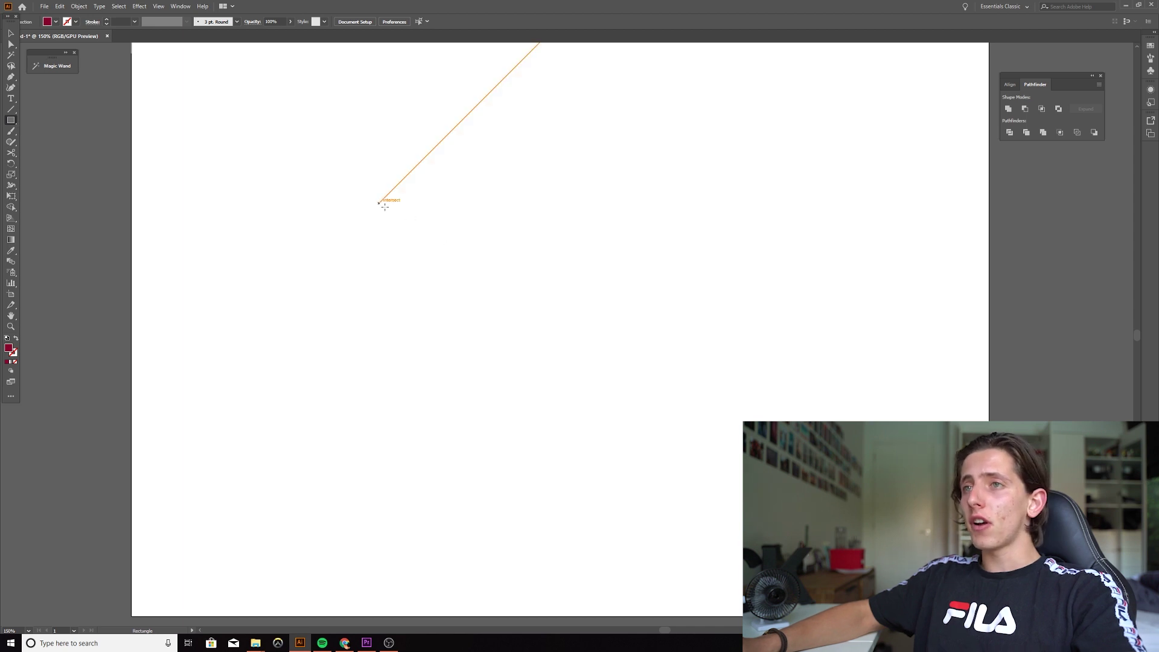
# - Draw a square in the middle of the artboard and select it
pyautogui.moveTo(380, 203); pyautogui.dragTo(609, 433)
pyautogui.press('v')
pyautogui.click(617, 427)
pyautogui.click(538, 323)
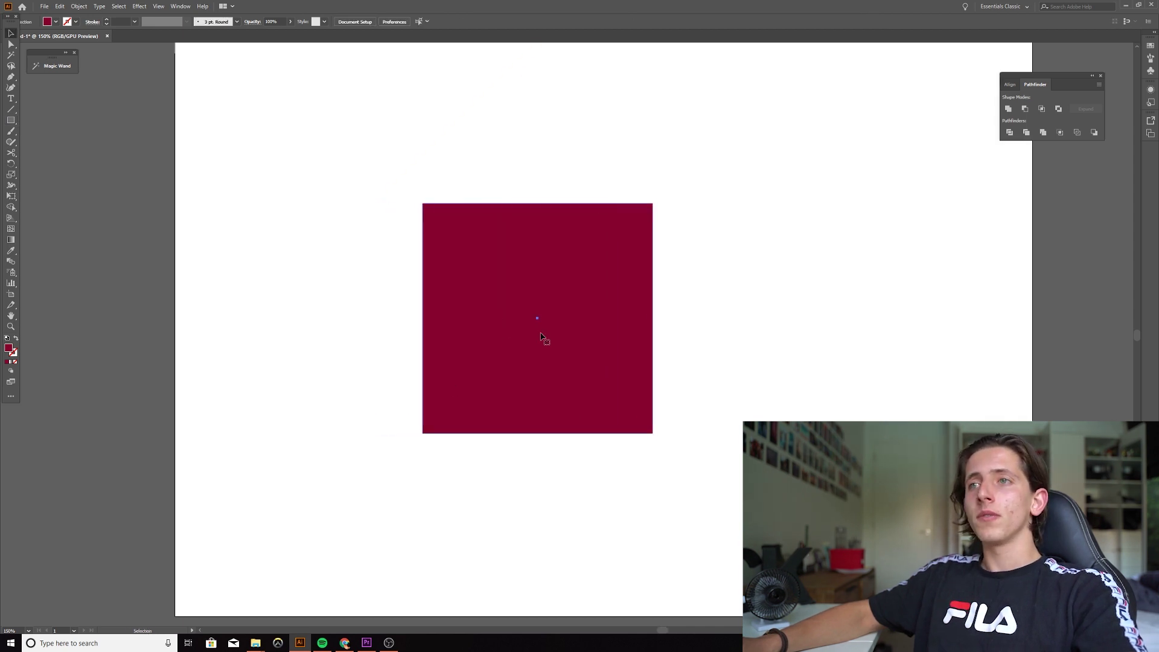
# - Change the square's fill to solid black (000000), then select its path with Direct Selection
pyautogui.doubleClick(9, 349)
pyautogui.click(462, 375)
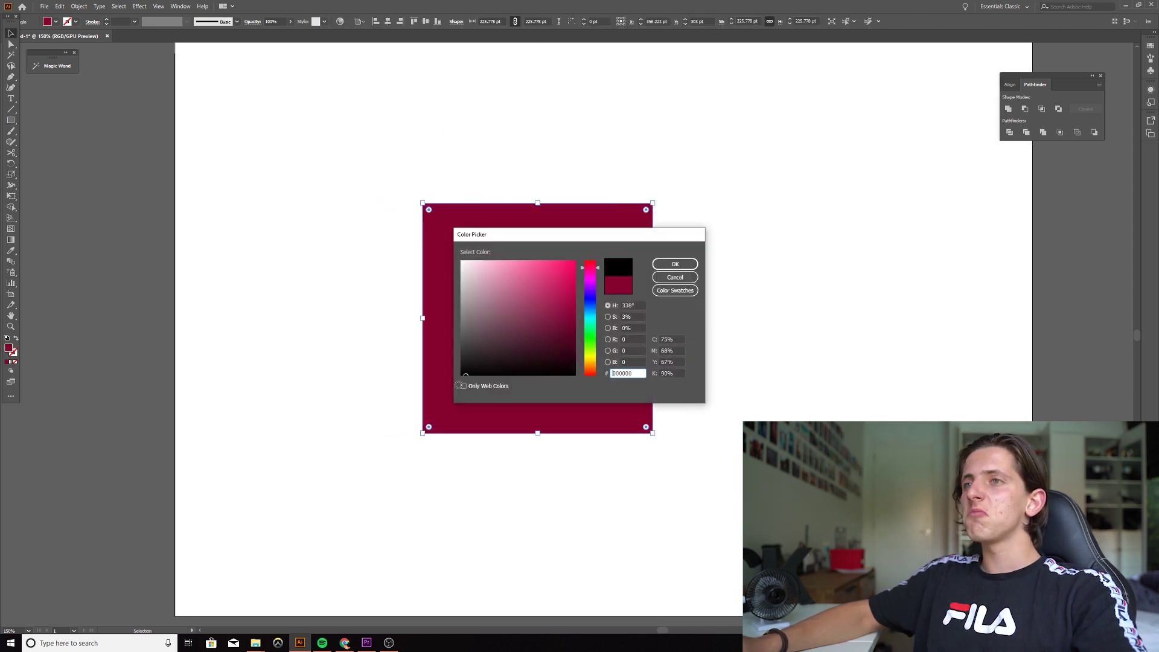
pyautogui.click(676, 265)
pyautogui.click(686, 295)
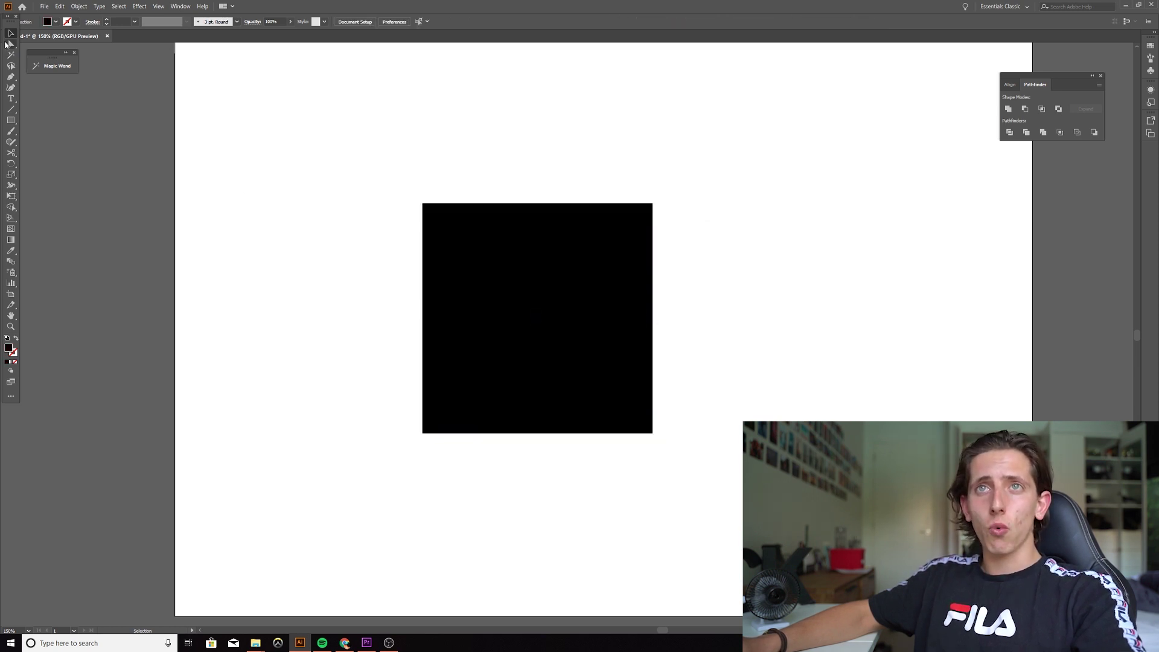
pyautogui.click(10, 45)
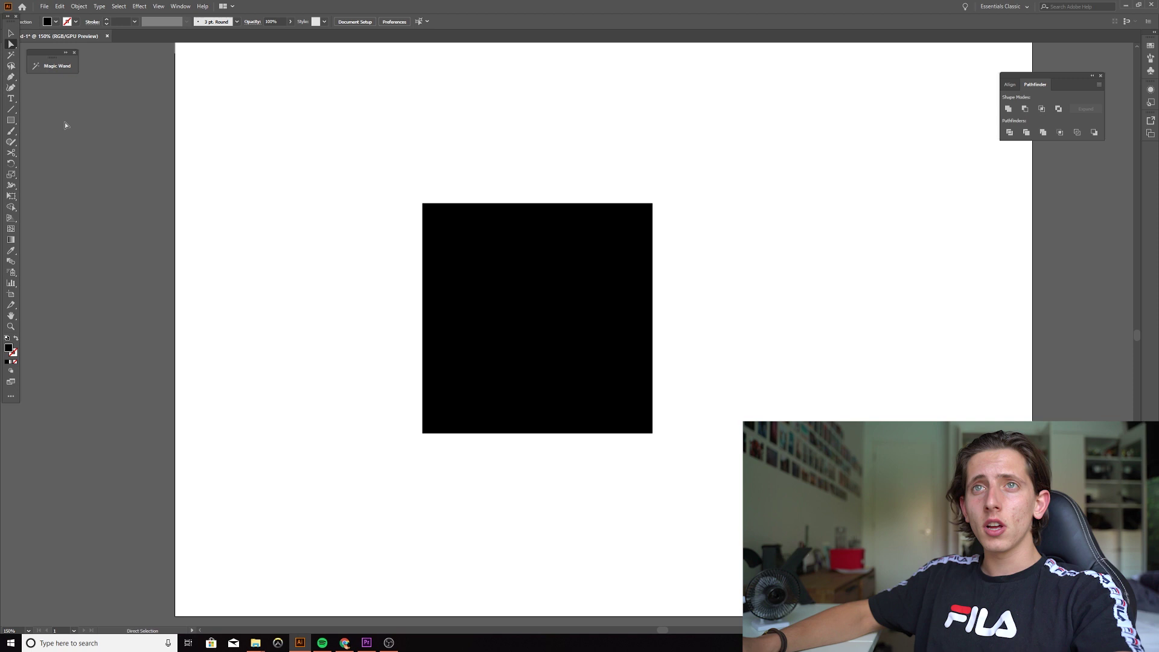
pyautogui.click(491, 310)
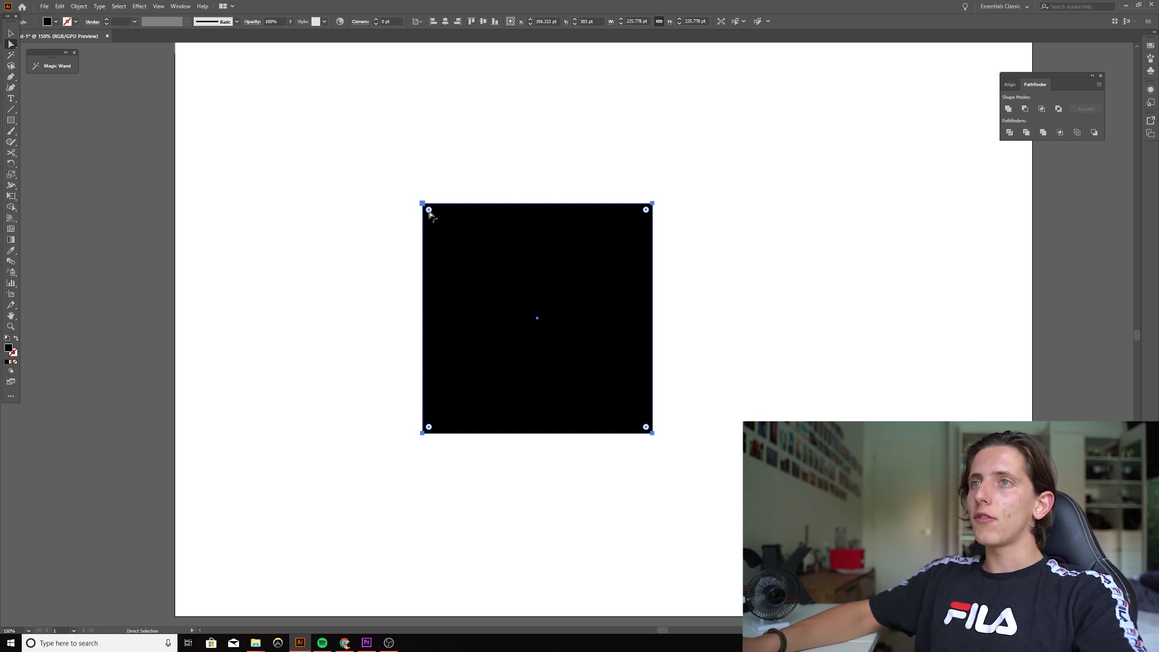
pyautogui.moveTo(430, 212); pyautogui.dragTo(580, 384)
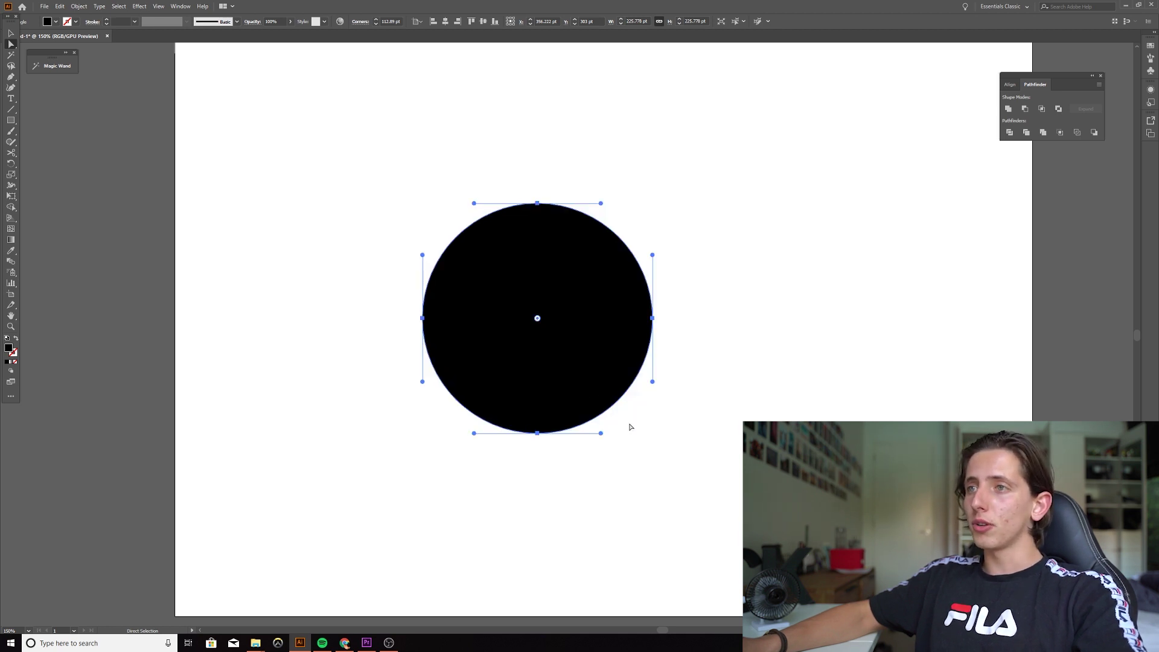
pyautogui.click(664, 445)
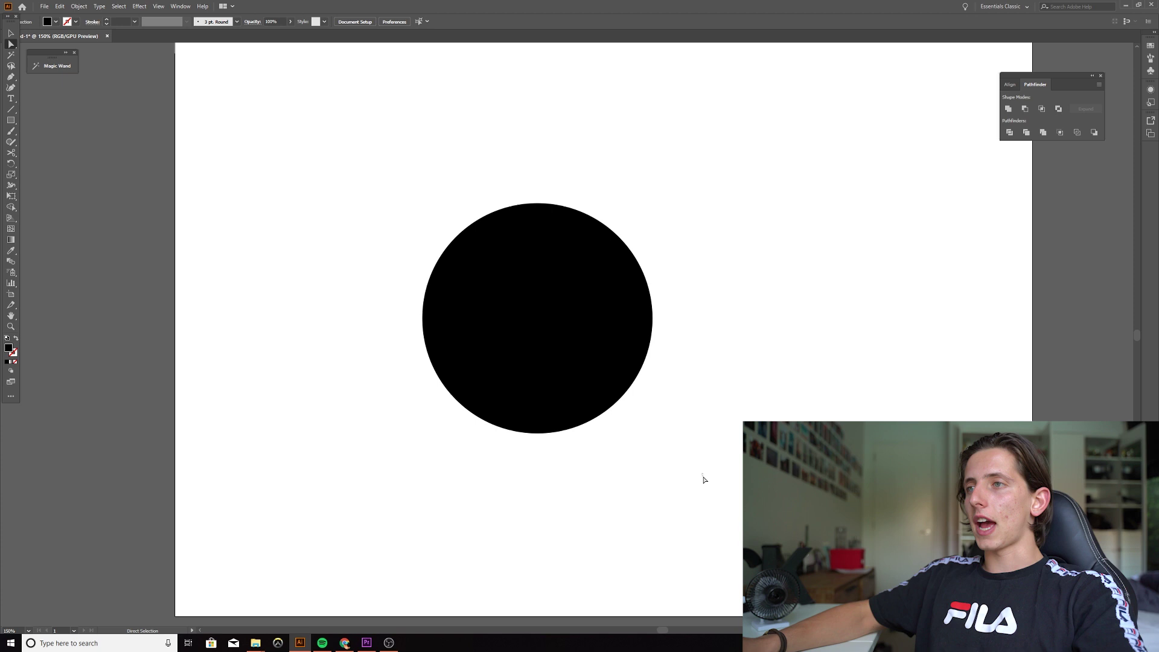
pyautogui.moveTo(704, 479); pyautogui.dragTo(285, 134)
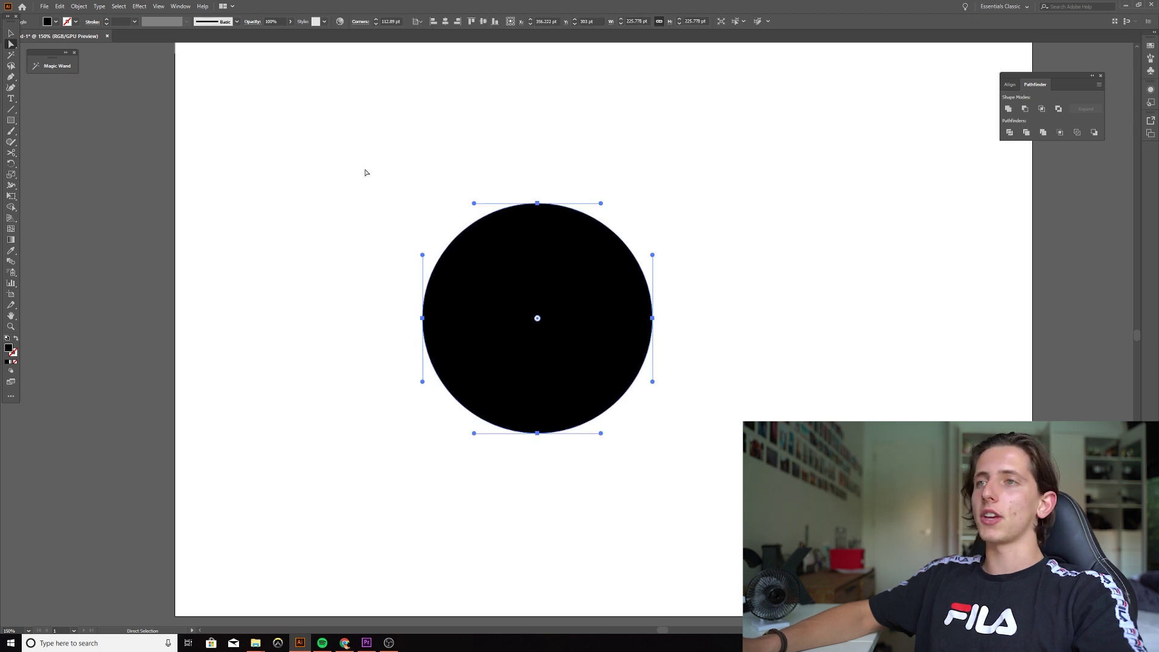
pyautogui.hotkey('ctrl', 'z')
pyautogui.click(347, 158)
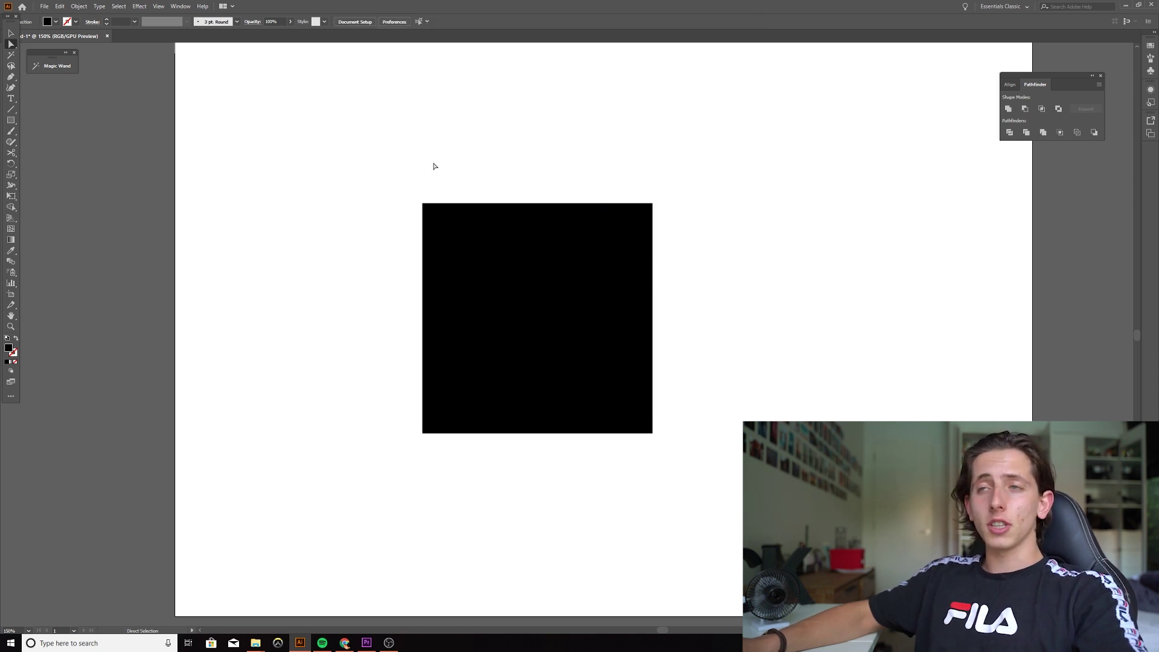
pyautogui.click(422, 204)
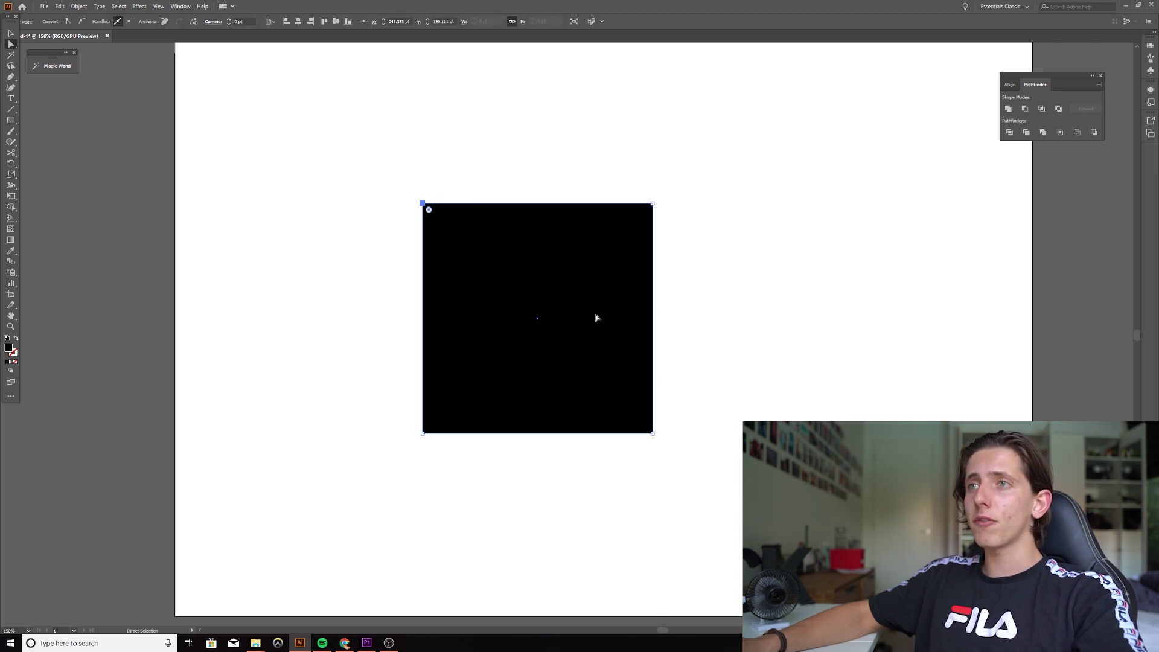
pyautogui.keyDown('shift'); pyautogui.click(652, 434); pyautogui.keyUp('shift')
pyautogui.moveTo(646, 428); pyautogui.dragTo(358, 166)
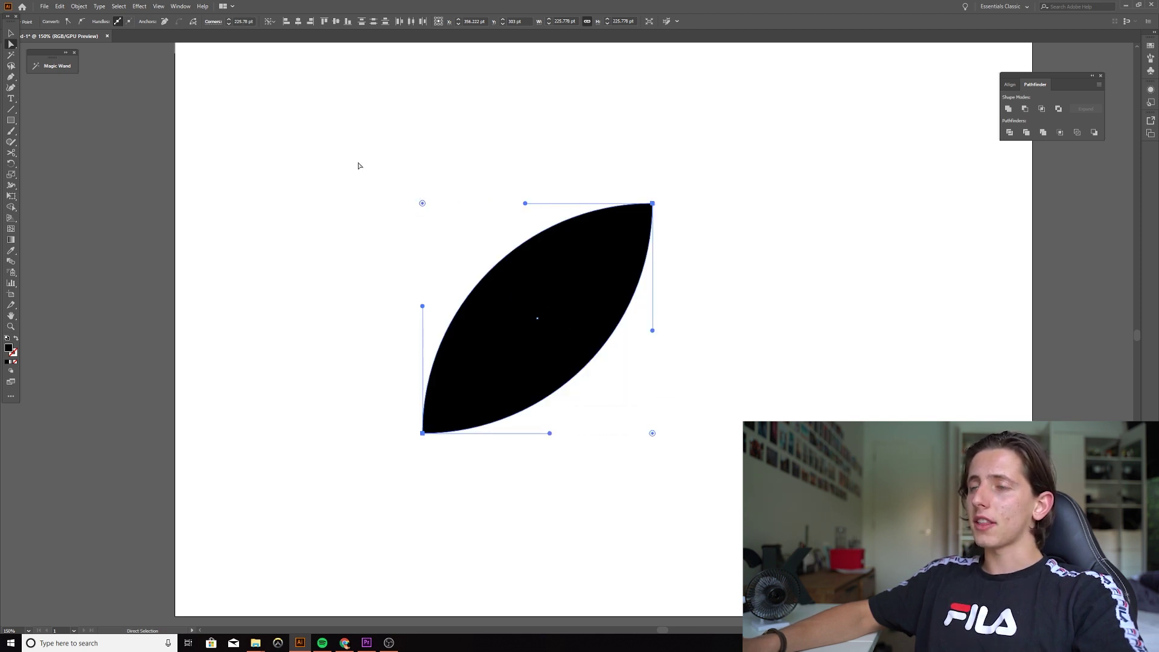
pyautogui.click(324, 146)
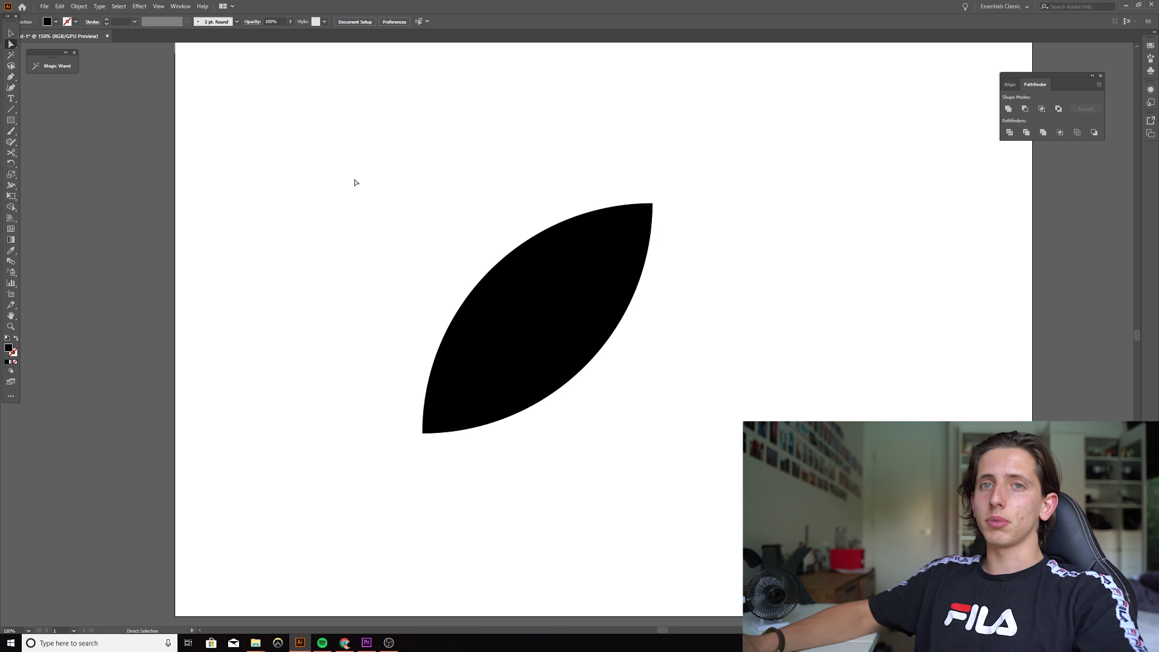
# - Undo the leaf and draw a three-point zigzag path as a stroked outline
pyautogui.hotkey('ctrl', 'z')
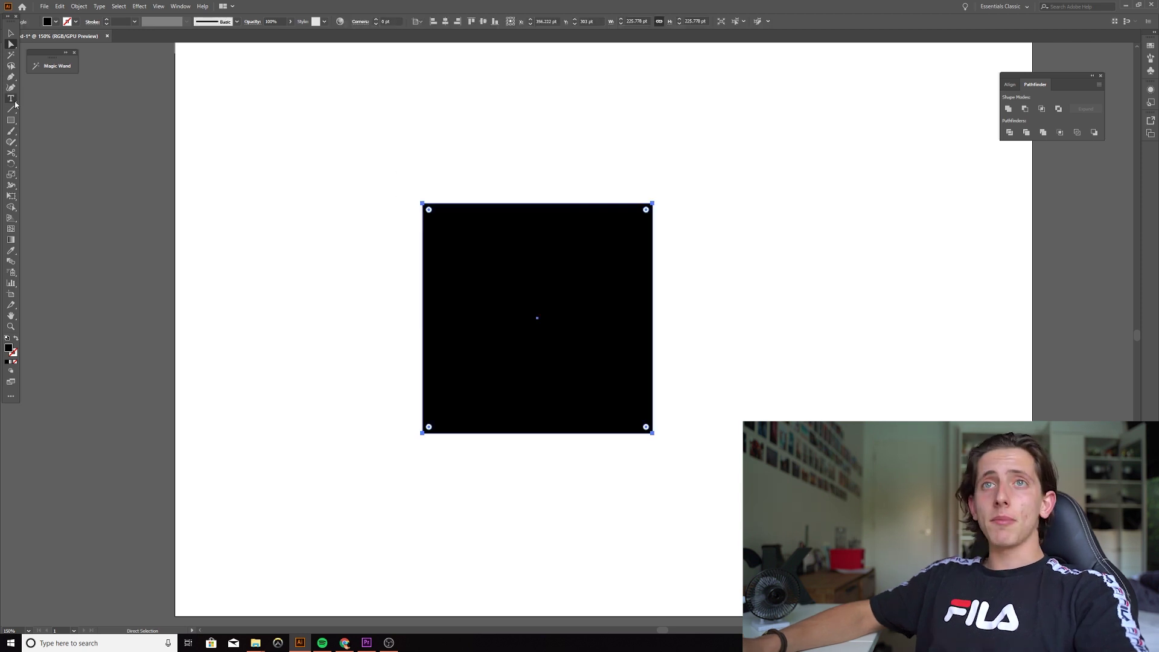
pyautogui.click(11, 76)
pyautogui.hscroll(5, 329, 175)
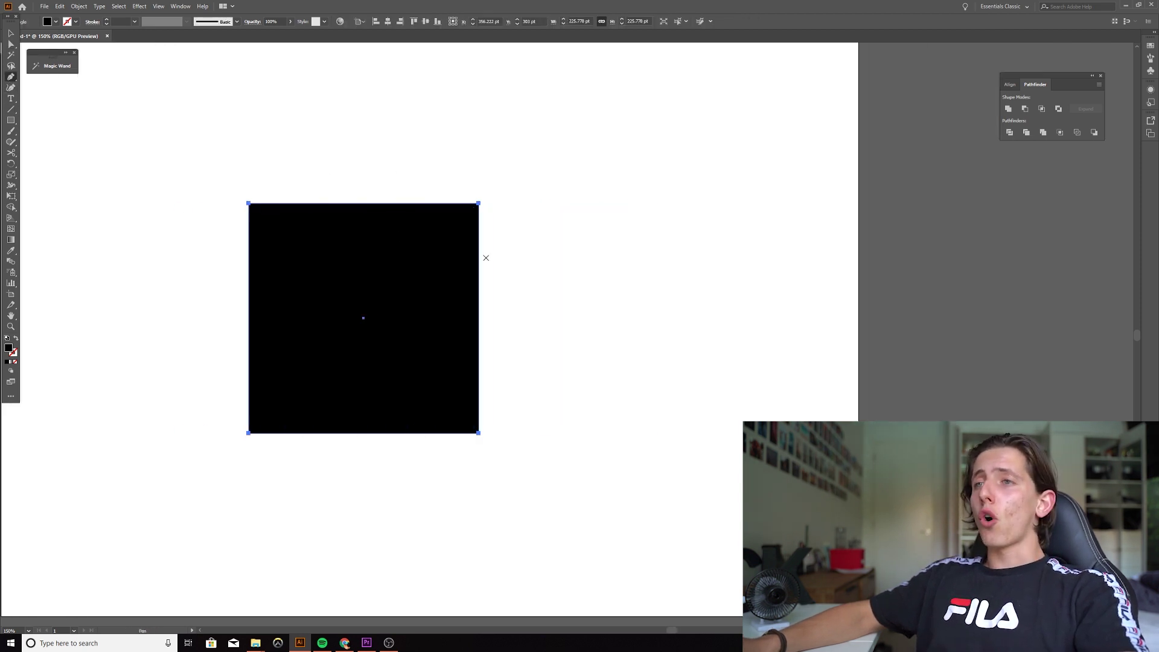
pyautogui.click(429, 313)
pyautogui.click(618, 214)
pyautogui.click(821, 417)
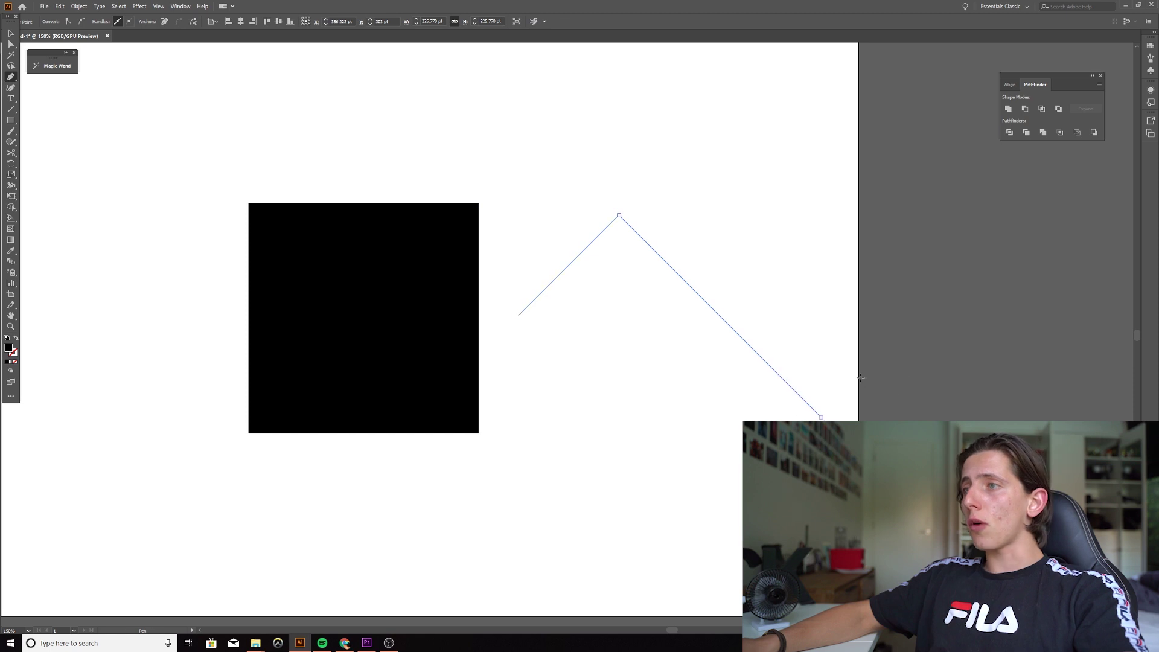
pyautogui.click(518, 315)
pyautogui.press('a')
pyautogui.click(16, 341)
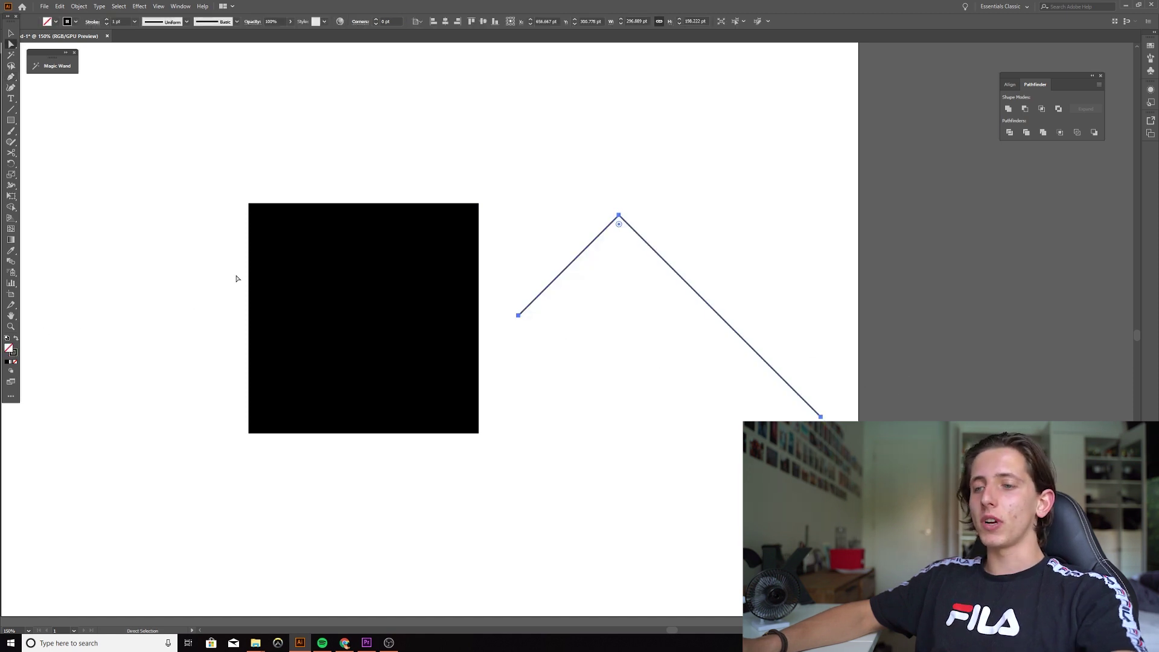
pyautogui.press('p')
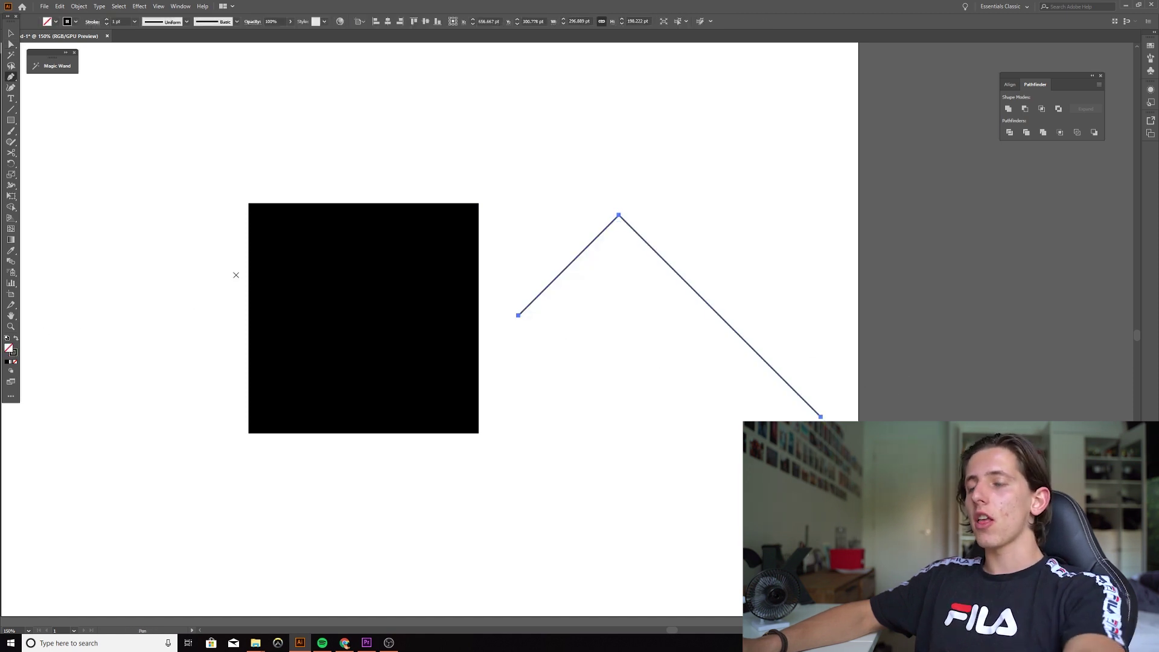
# - Zoom to 300% and round the zigzag's apex with its live-corner widget
pyautogui.press('a')
pyautogui.click(628, 236)
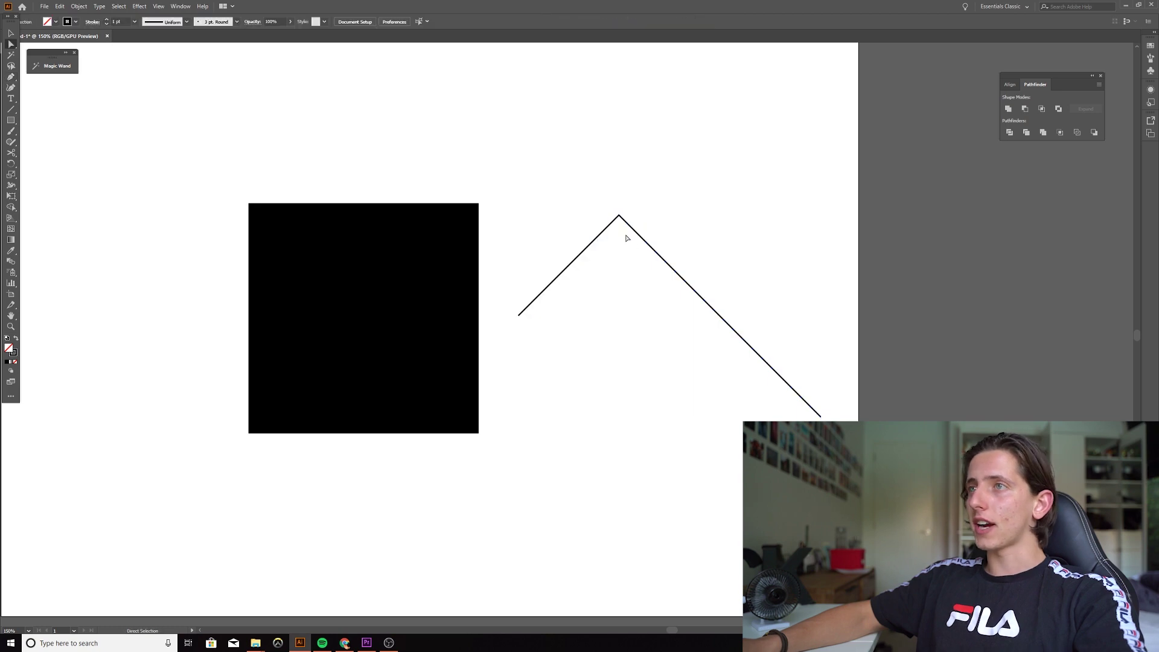
pyautogui.click(645, 237)
pyautogui.hotkey('ctrl', '+')
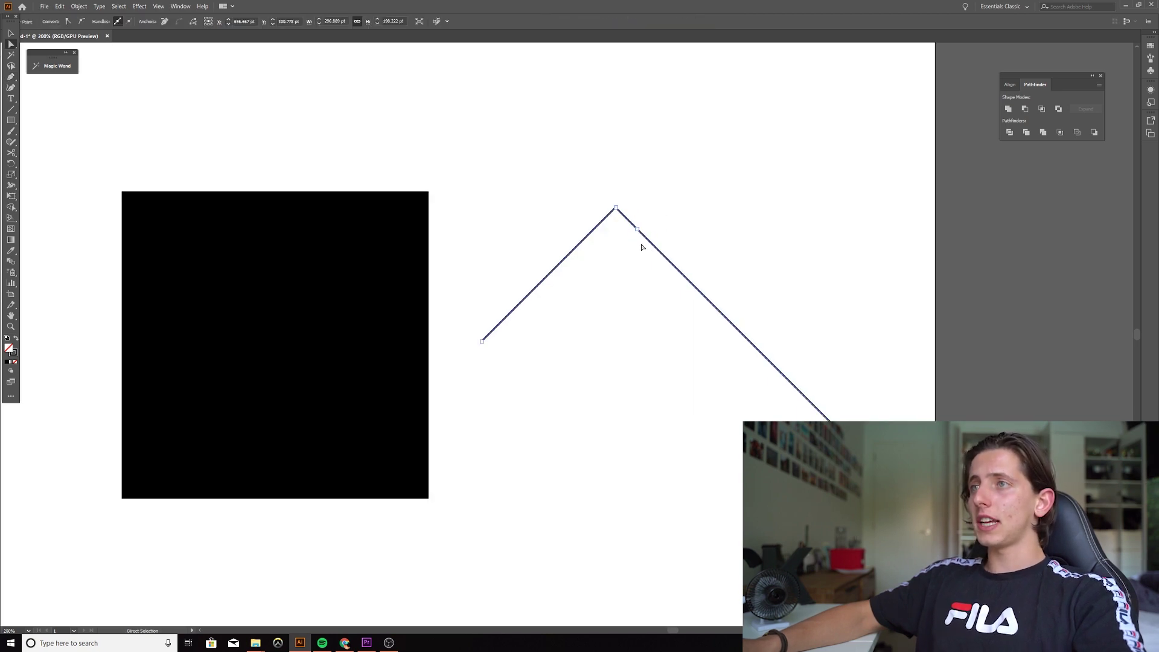
pyautogui.hotkey('ctrl', '+')
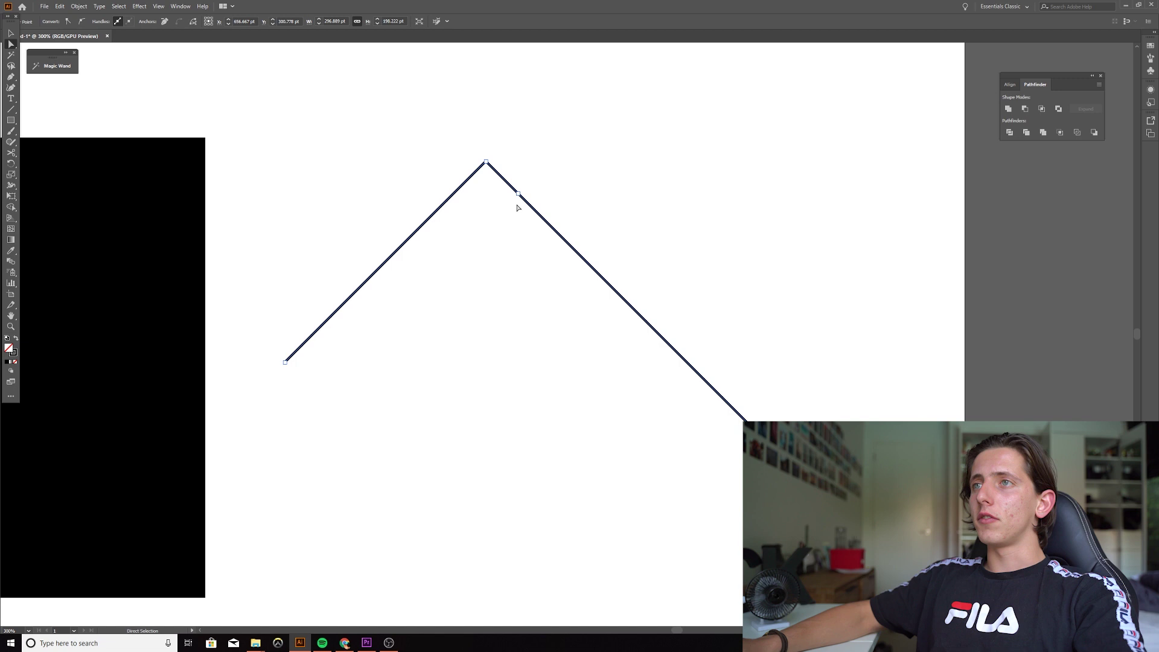
pyautogui.moveTo(507, 208); pyautogui.dragTo(486, 235)
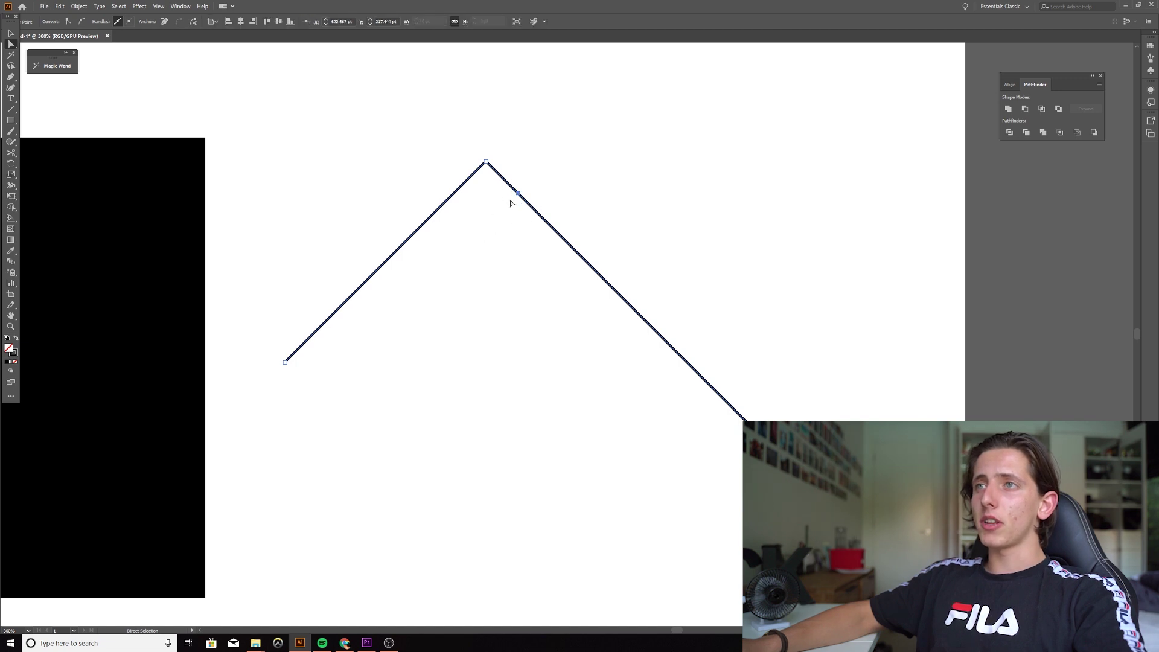
pyautogui.click(500, 168)
pyautogui.click(489, 164)
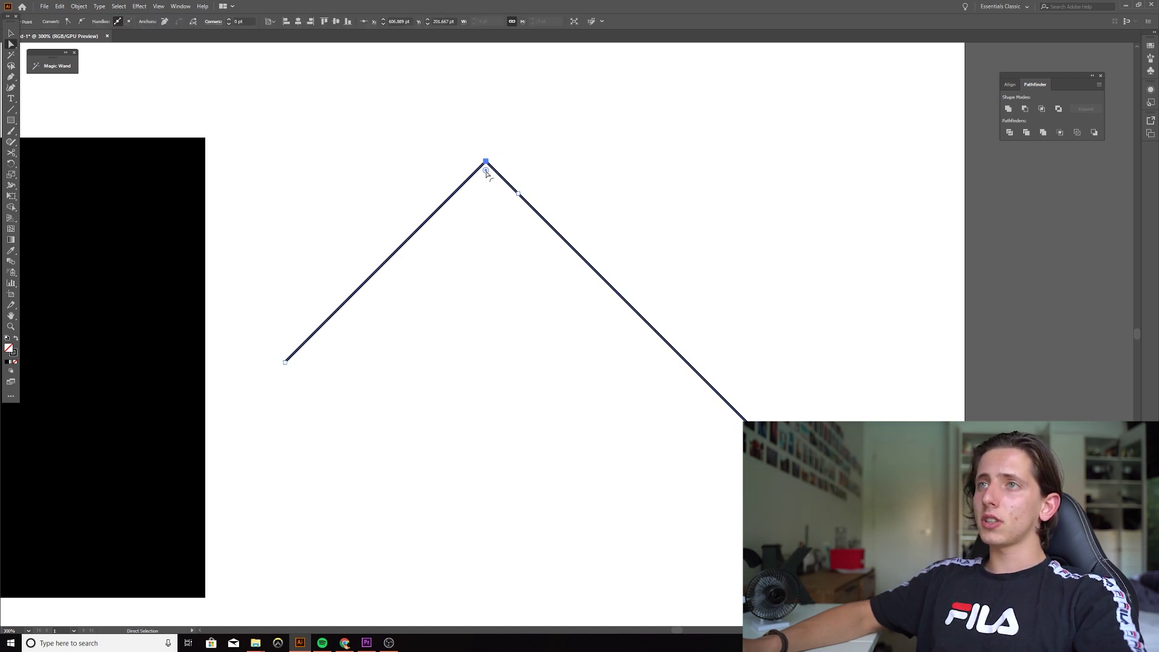
pyautogui.moveTo(487, 174); pyautogui.dragTo(448, 469)
# - Undo that rounding and re-round the peak into a broad curve (Corners ≈139.54 pt)
pyautogui.click(525, 255)
pyautogui.hotkey('ctrl', 'z')
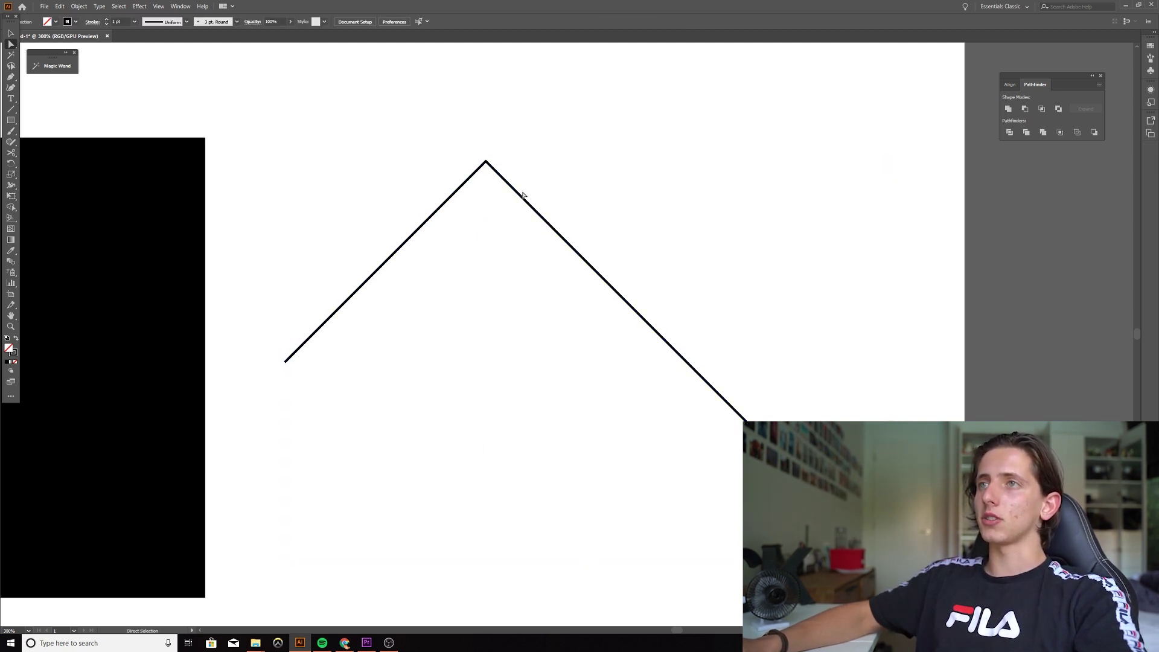
pyautogui.click(519, 194)
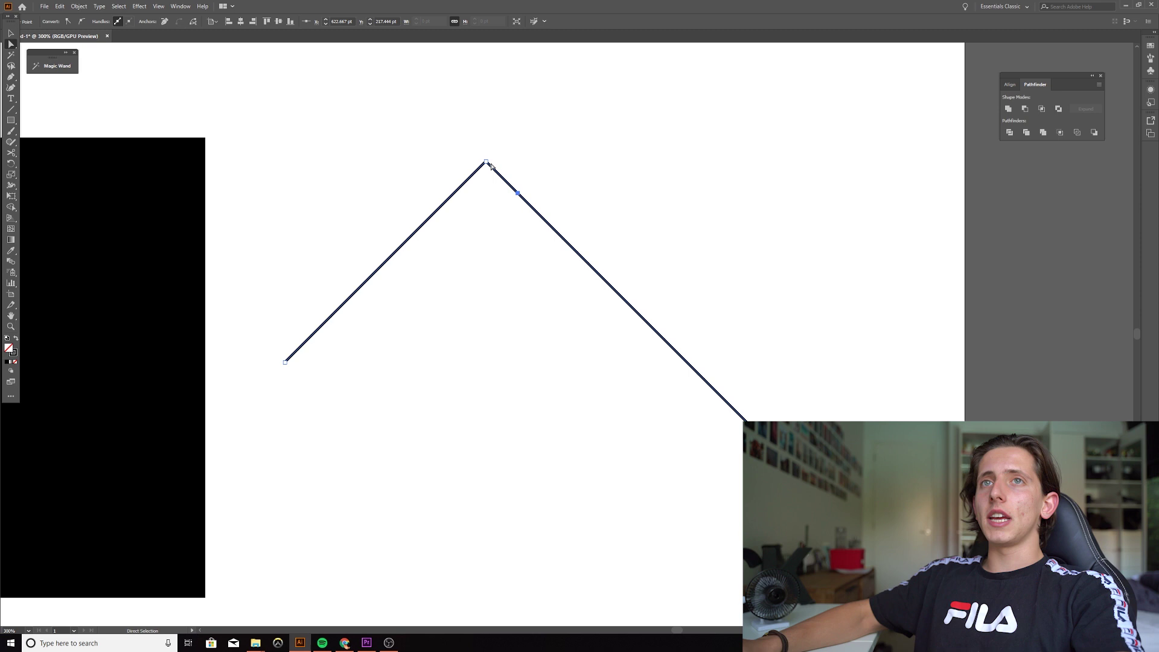
pyautogui.moveTo(11, 79); pyautogui.dragTo(67, 98)
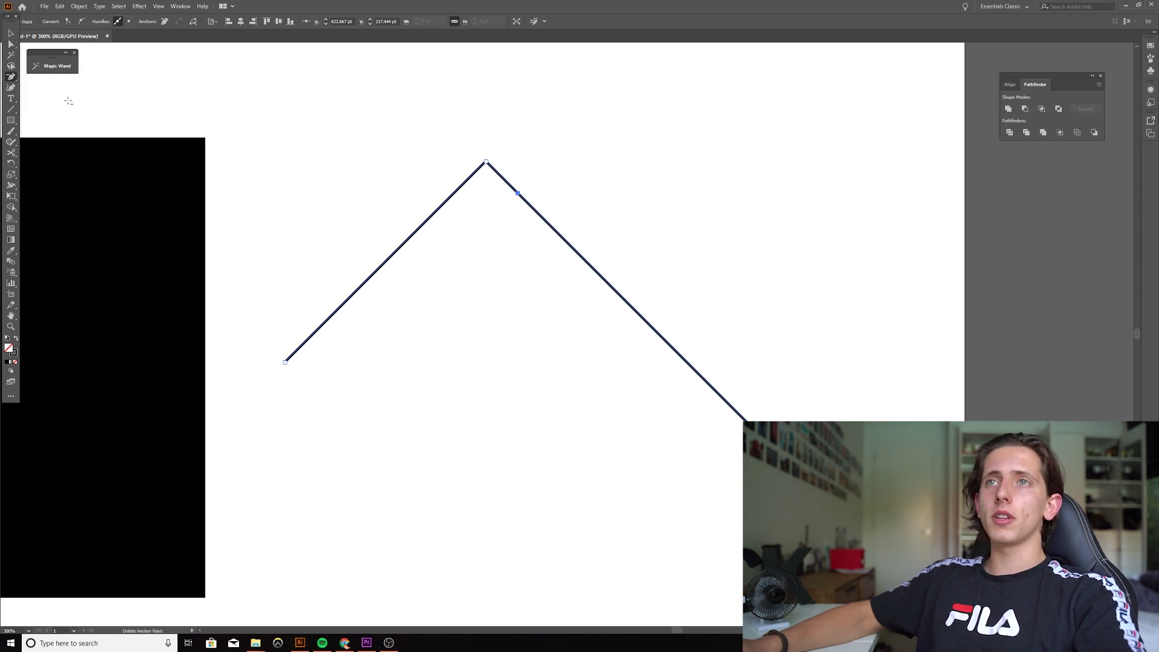
pyautogui.press('a')
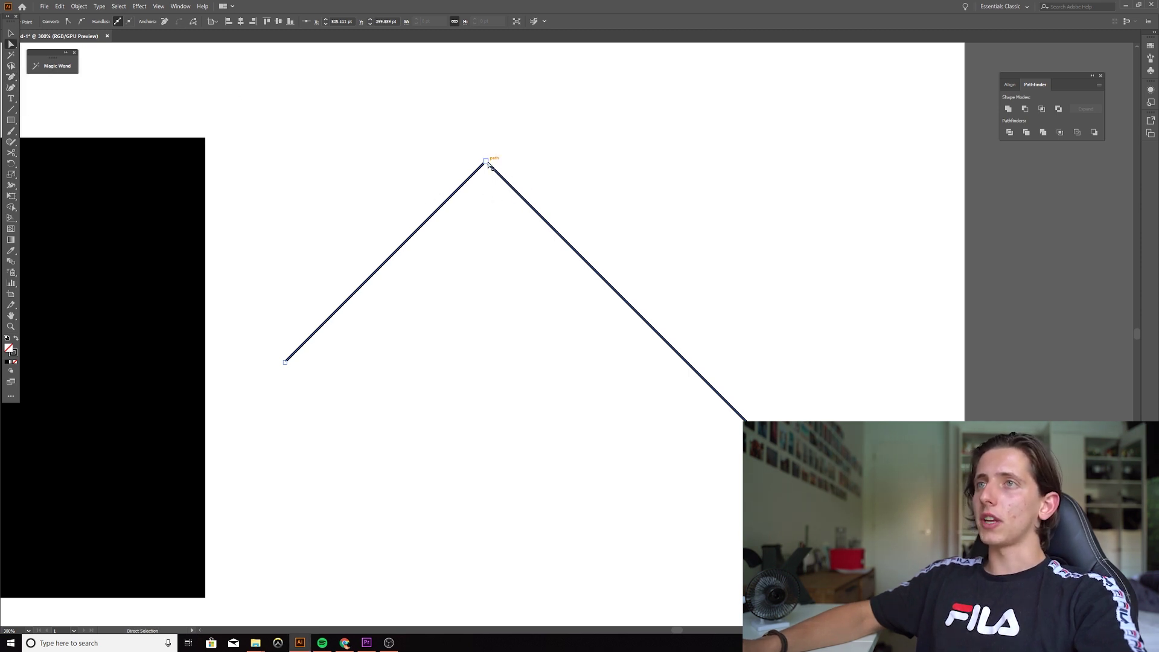
pyautogui.click(486, 162)
pyautogui.hotkey('ctrl', '-')
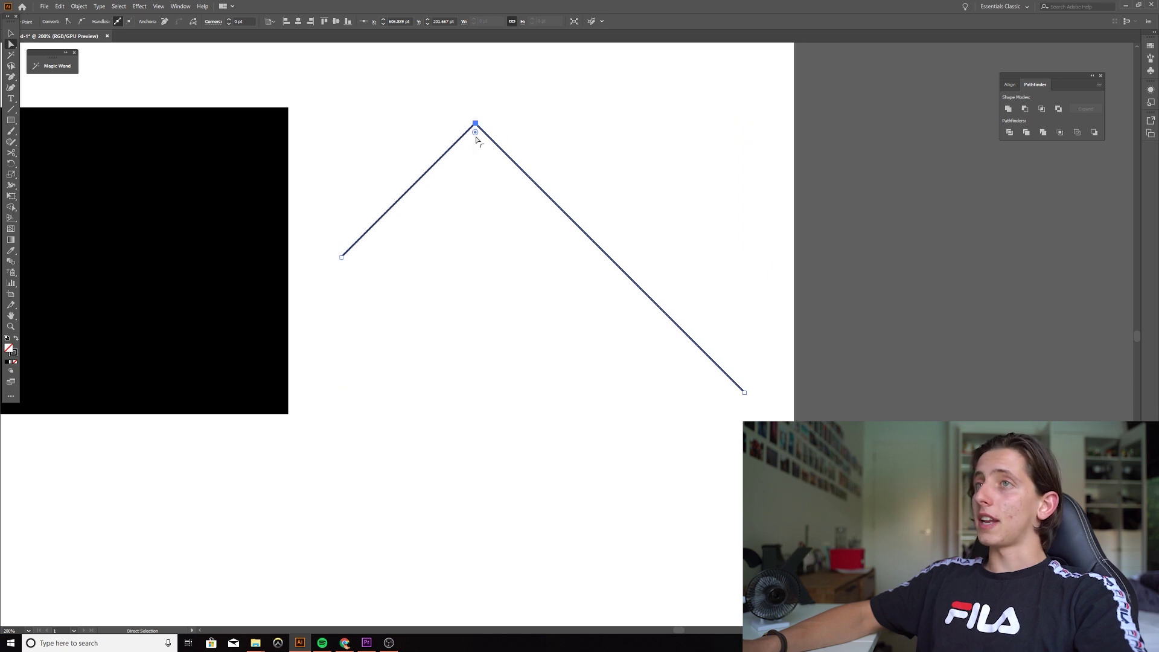
pyautogui.moveTo(477, 139); pyautogui.dragTo(477, 460)
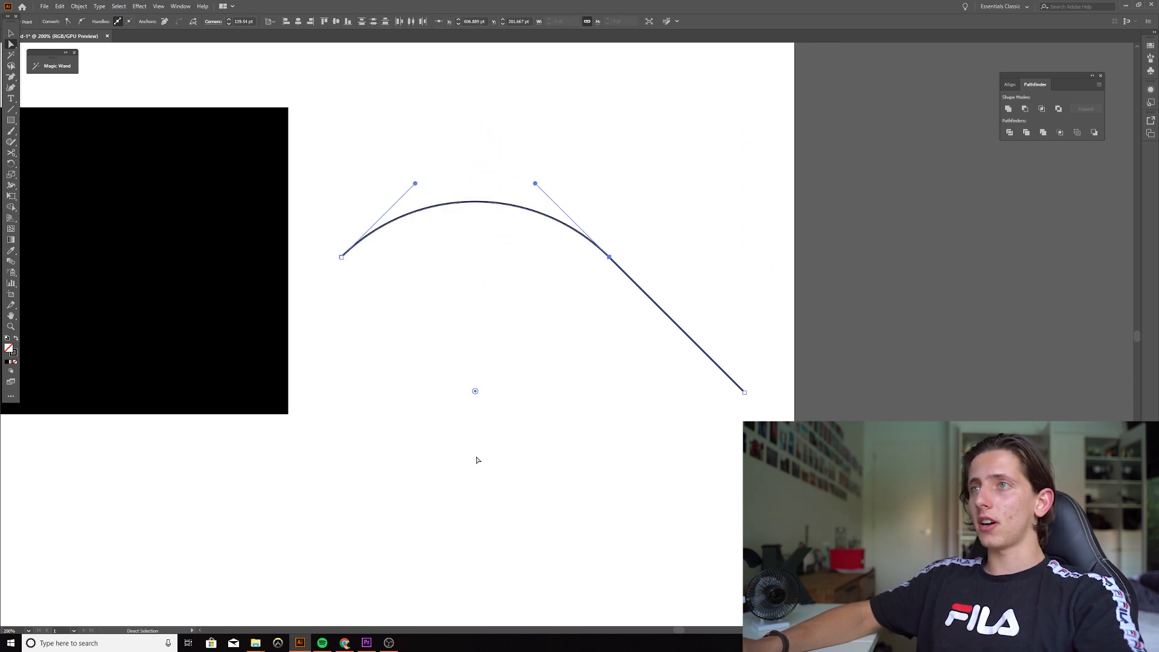
pyautogui.click(522, 418)
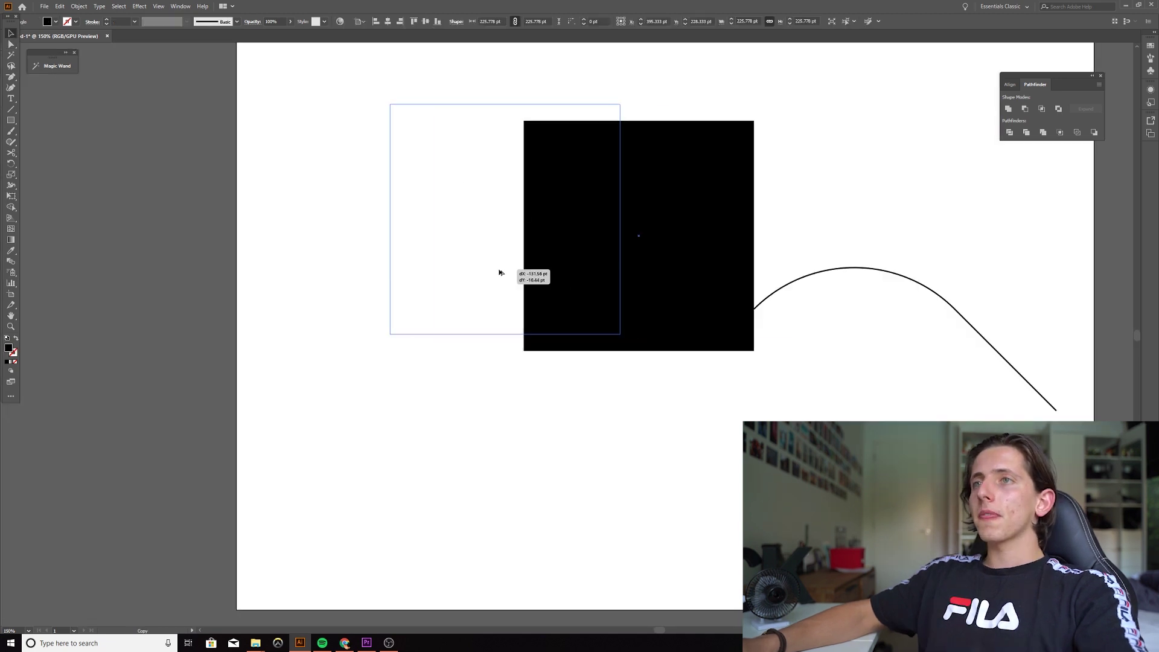
# - Copy and shrink the black square, then Alt-drag copies into a 5×4 grid of 20
pyautogui.moveTo(499, 272); pyautogui.dragTo(435, 284)
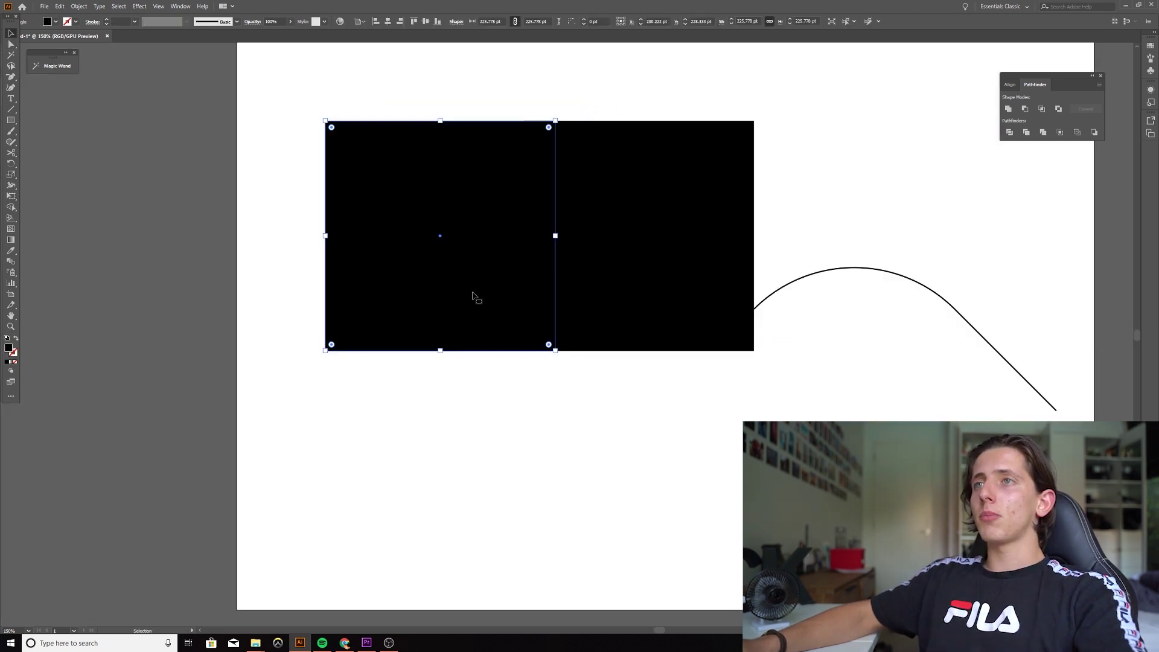
pyautogui.moveTo(481, 235); pyautogui.dragTo(272, 183)
pyautogui.moveTo(272, 183); pyautogui.dragTo(424, 195)
pyautogui.moveTo(471, 248); pyautogui.dragTo(250, 163)
pyautogui.moveTo(339, 192); pyautogui.dragTo(340, 221)
pyautogui.moveTo(388, 268); pyautogui.dragTo(235, 148)
pyautogui.moveTo(278, 198); pyautogui.dragTo(278, 270)
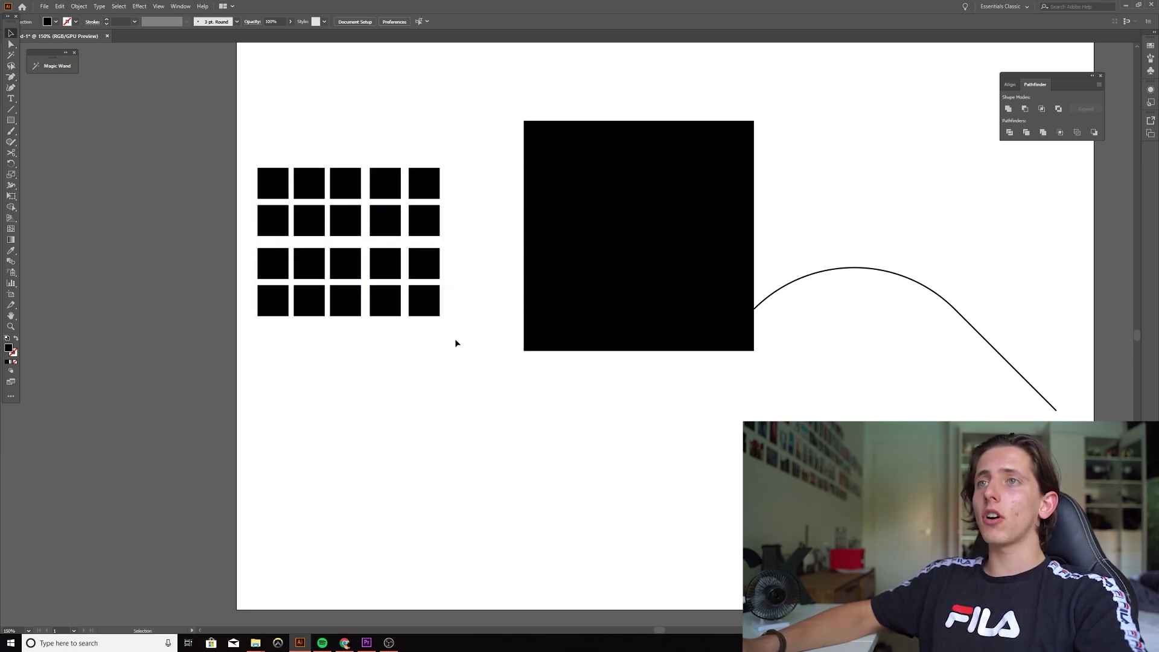
pyautogui.moveTo(458, 346); pyautogui.dragTo(207, 117)
# - Round all 20 squares into circles with live corners, then undo back to squares
pyautogui.press('a')
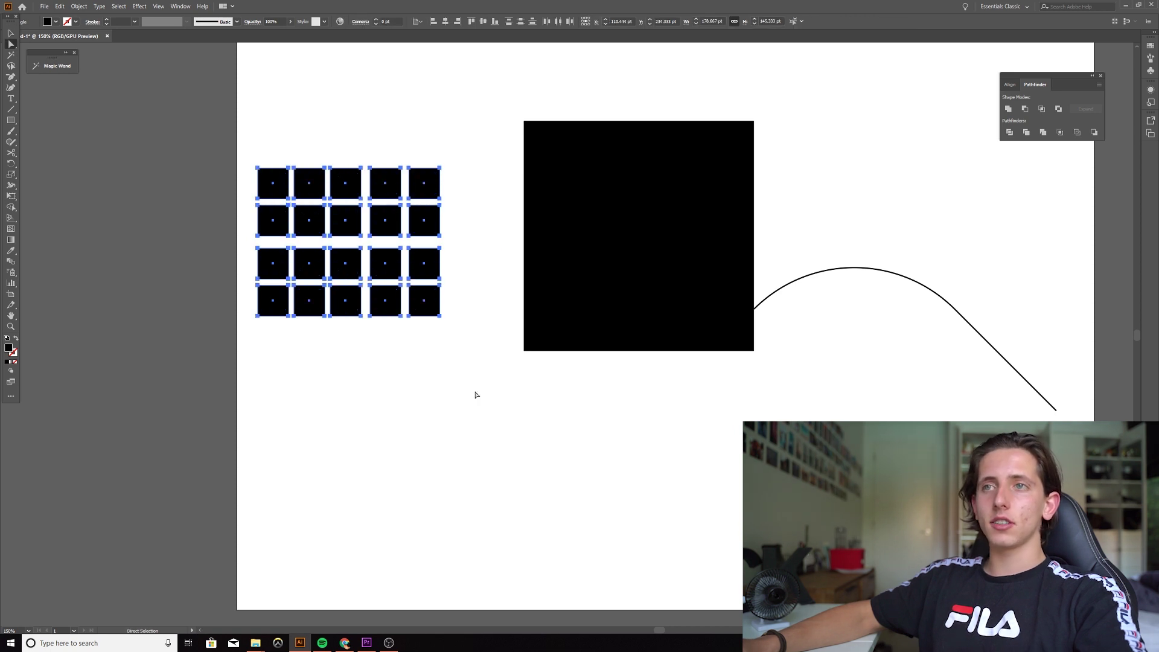
pyautogui.click(437, 344)
pyautogui.moveTo(444, 345); pyautogui.dragTo(205, 145)
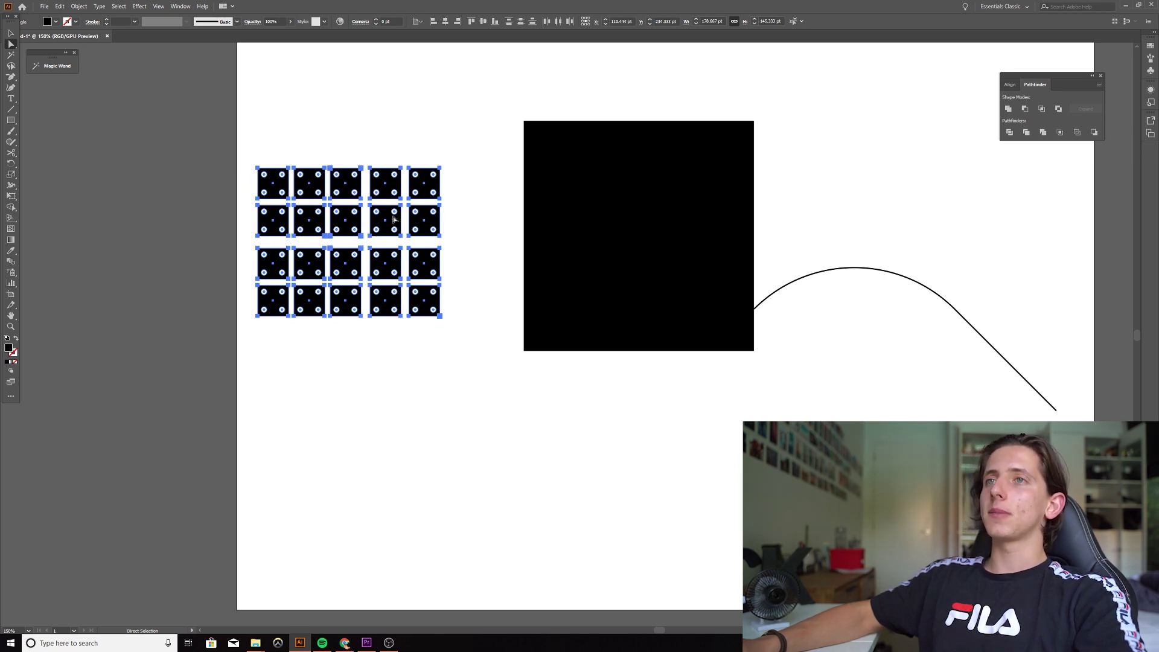
pyautogui.moveTo(438, 180); pyautogui.dragTo(101, 316)
pyautogui.click(375, 383)
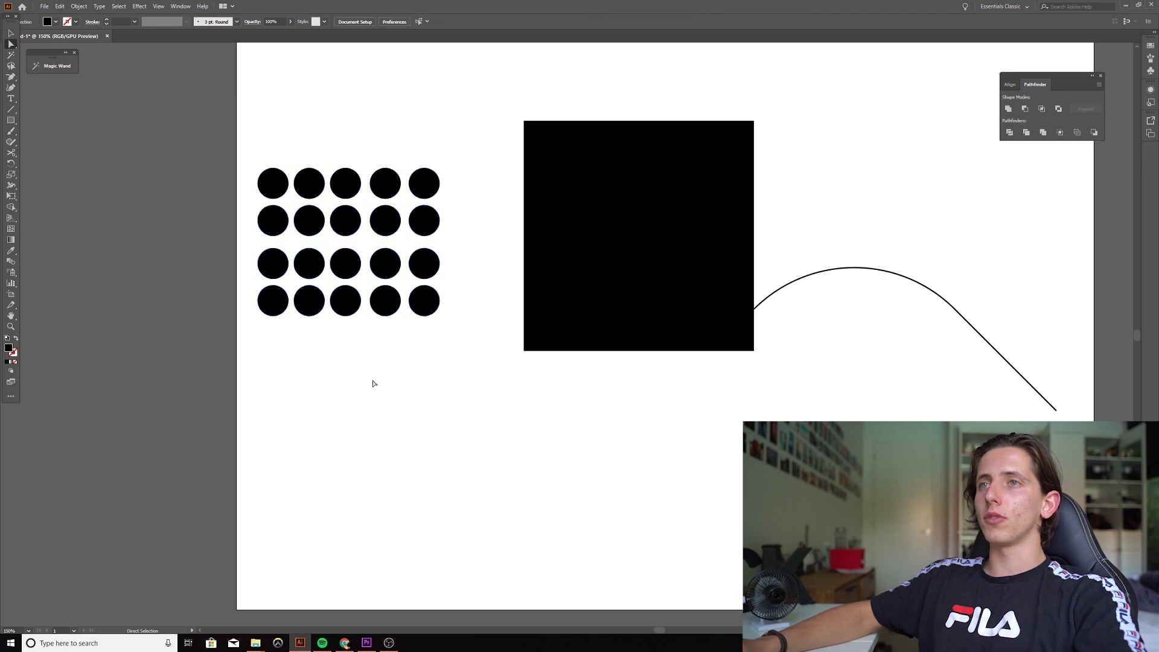
pyautogui.hotkey('ctrl', 'z')
pyautogui.click(394, 369)
# - Alt-drag a 21st square just below the grid's bottom-right square
pyautogui.click(424, 300)
pyautogui.moveTo(424, 300); pyautogui.dragTo(425, 338)
pyautogui.moveTo(452, 376); pyautogui.dragTo(335, 211)
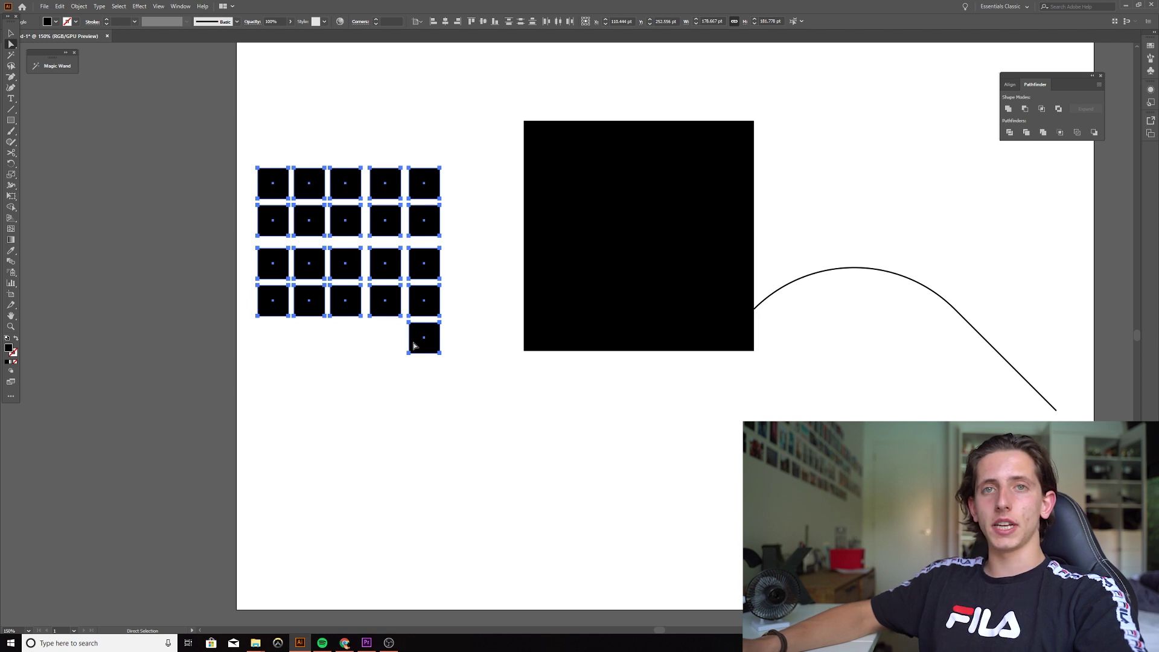
pyautogui.press('v')
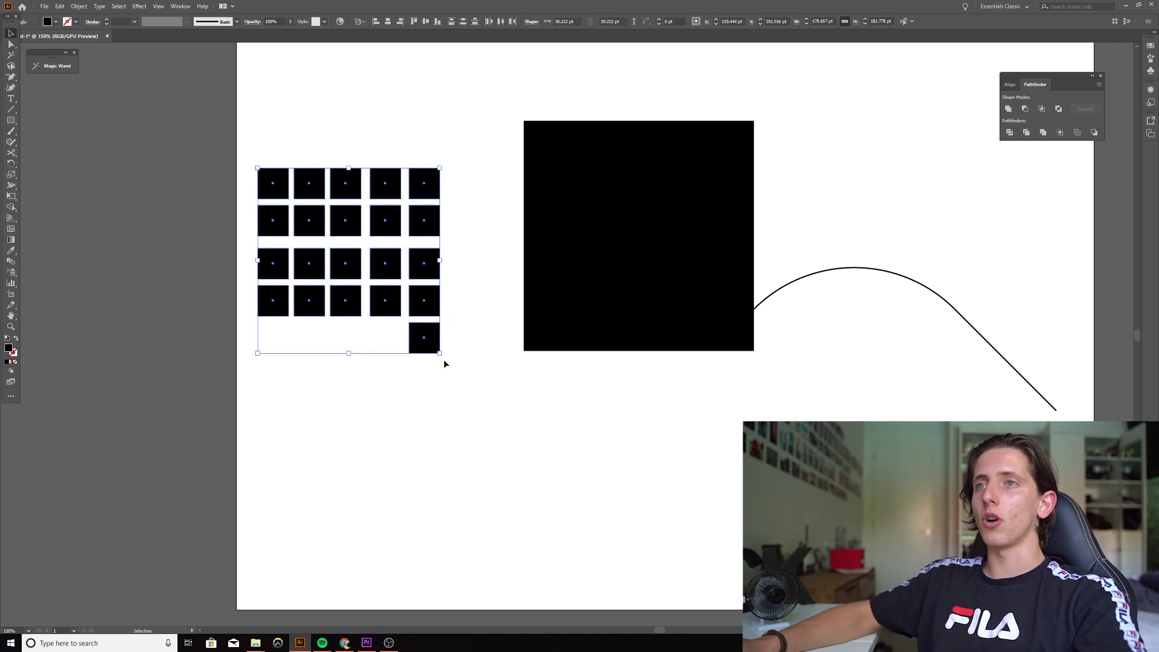
pyautogui.click(448, 368)
# - Round all 21 squares into circles in two batches, nine then twelve
pyautogui.moveTo(477, 389); pyautogui.dragTo(364, 117)
pyautogui.press('a')
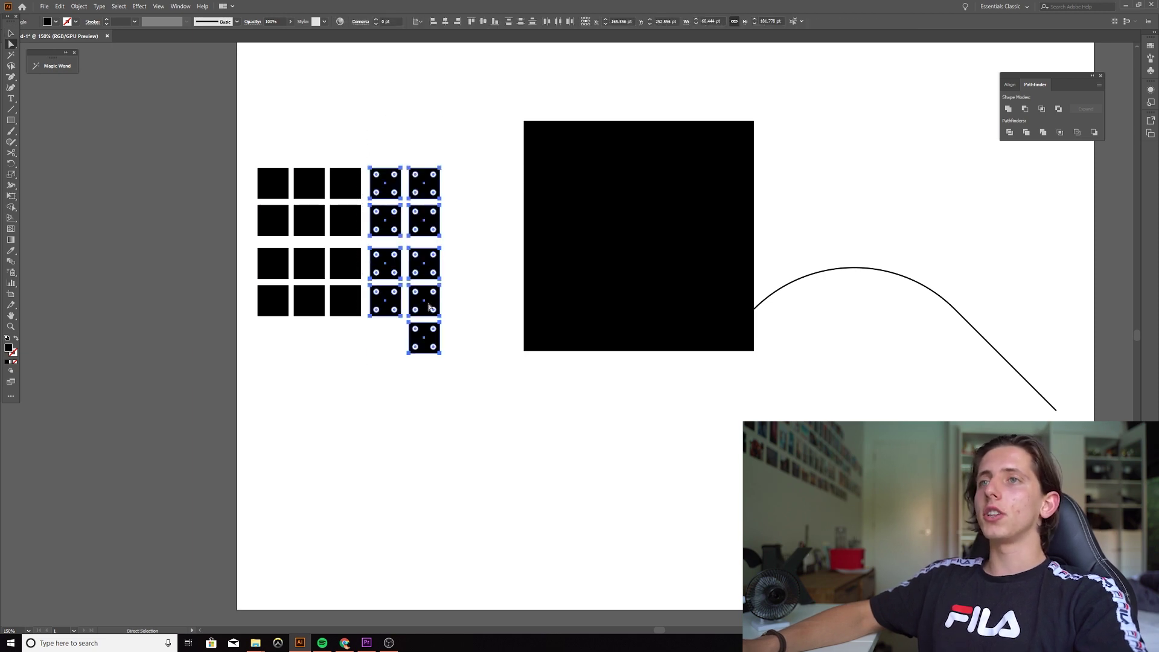
pyautogui.click(294, 166)
pyautogui.moveTo(449, 363); pyautogui.dragTo(370, 340)
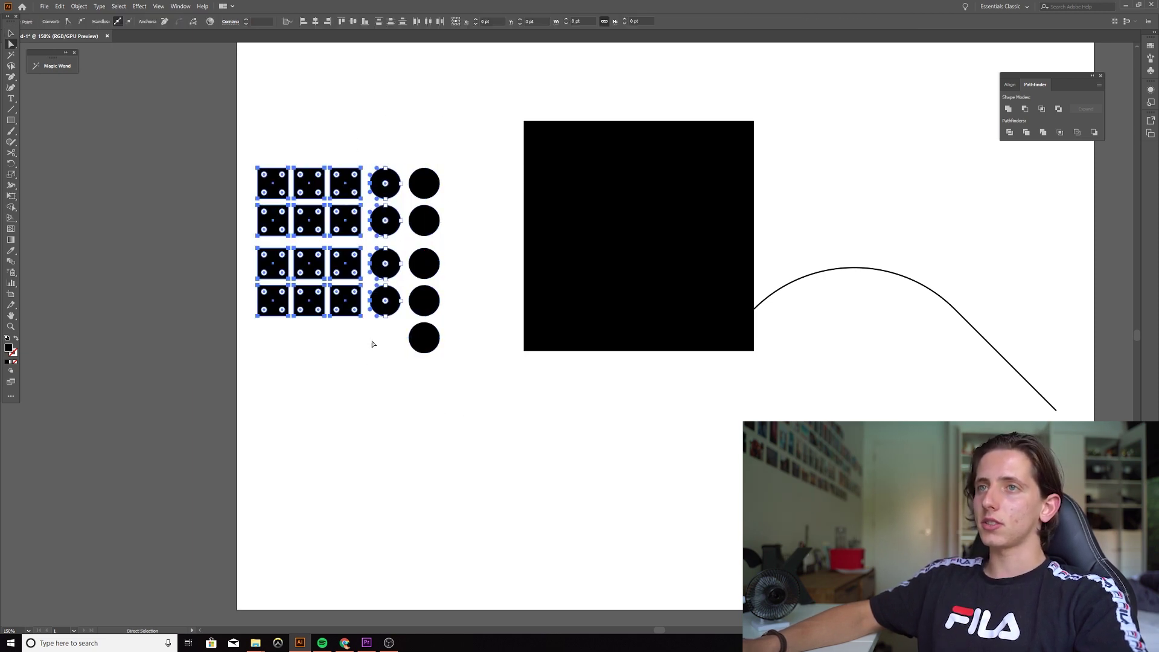
pyautogui.moveTo(303, 253); pyautogui.dragTo(386, 381)
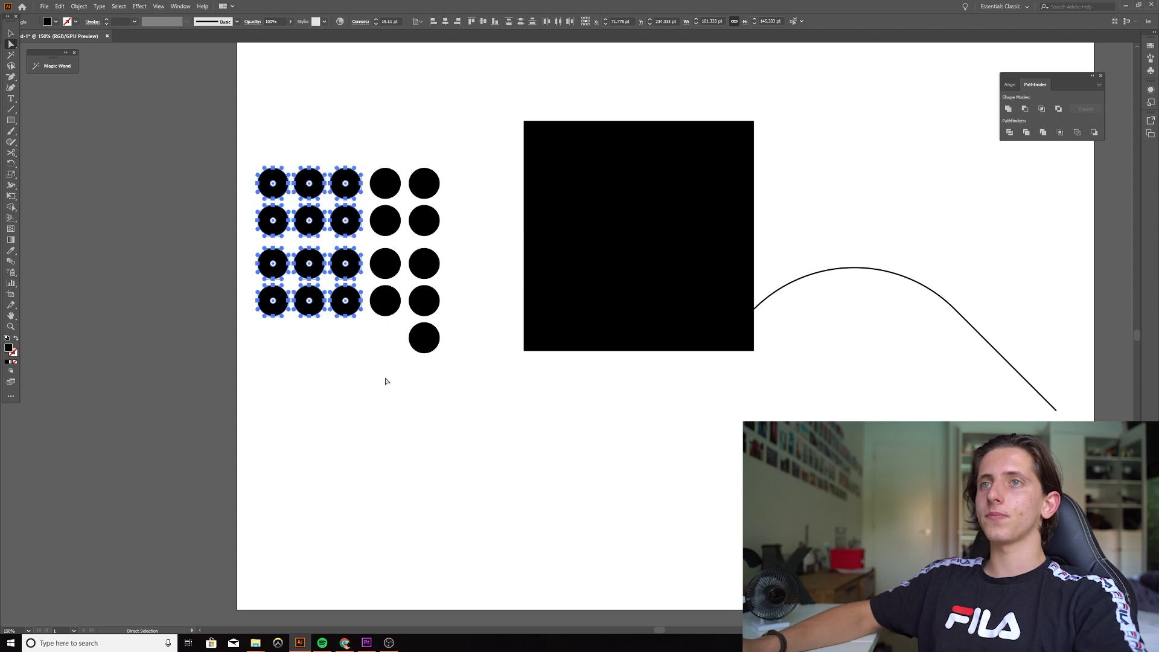
pyautogui.click(407, 372)
pyautogui.hotkey('ctrl', '-')
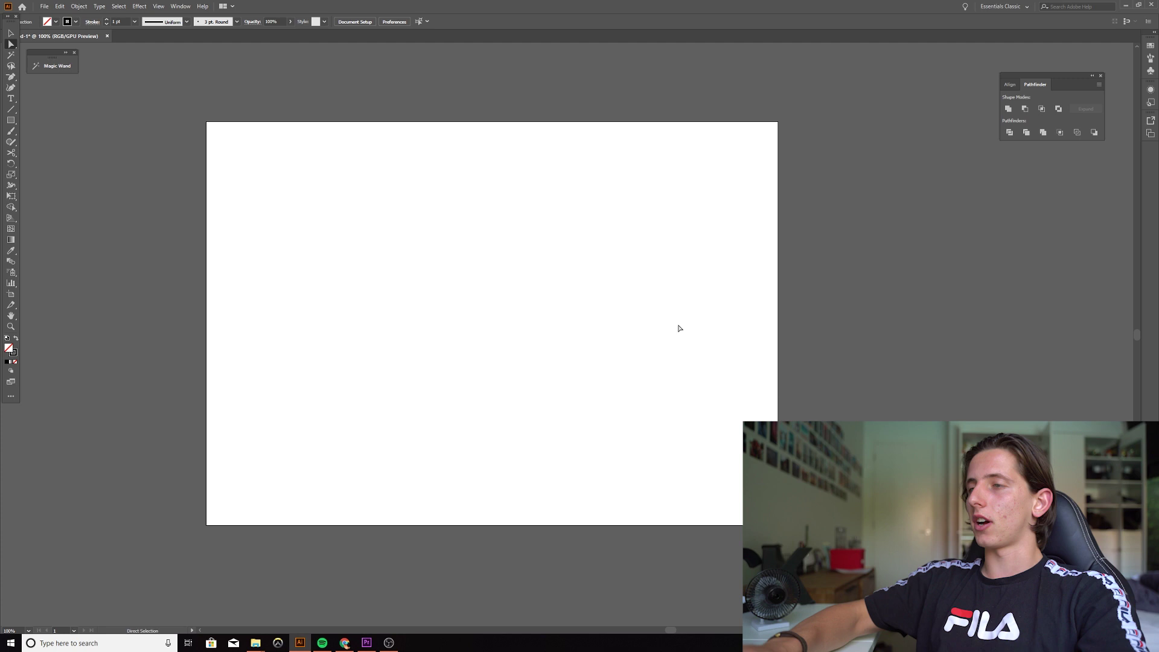
# - Delete the stray anchor point and close the Pathfinder panel
pyautogui.moveTo(678, 326); pyautogui.dragTo(779, 416)
pyautogui.press('Delete')
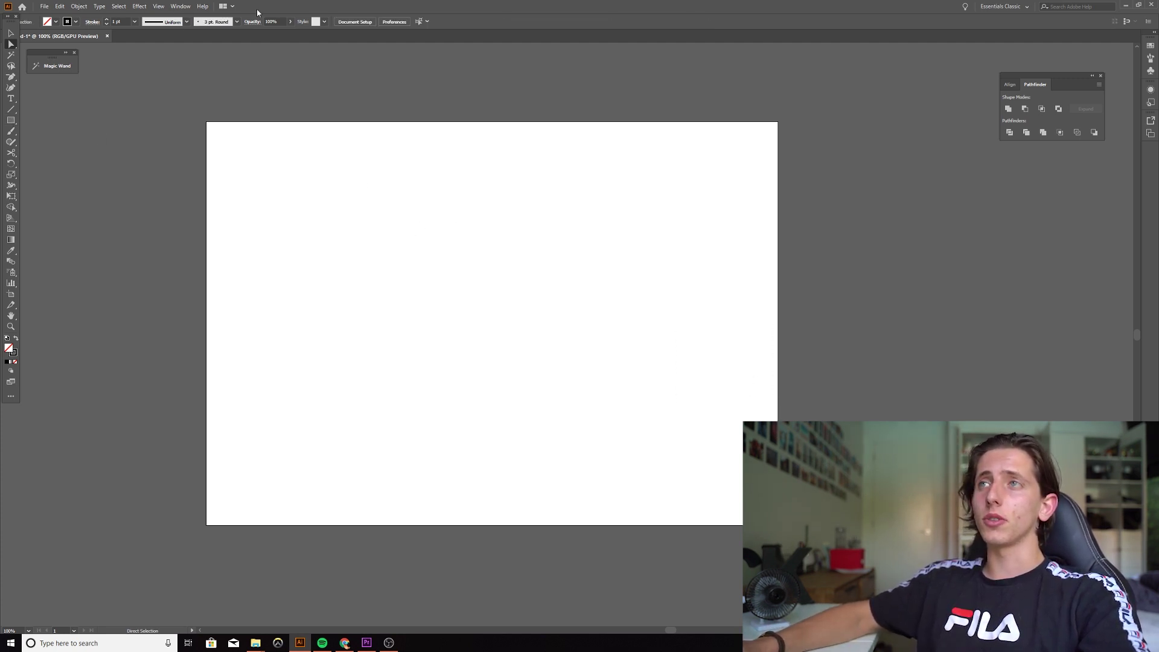
pyautogui.moveTo(1077, 79); pyautogui.dragTo(689, 300)
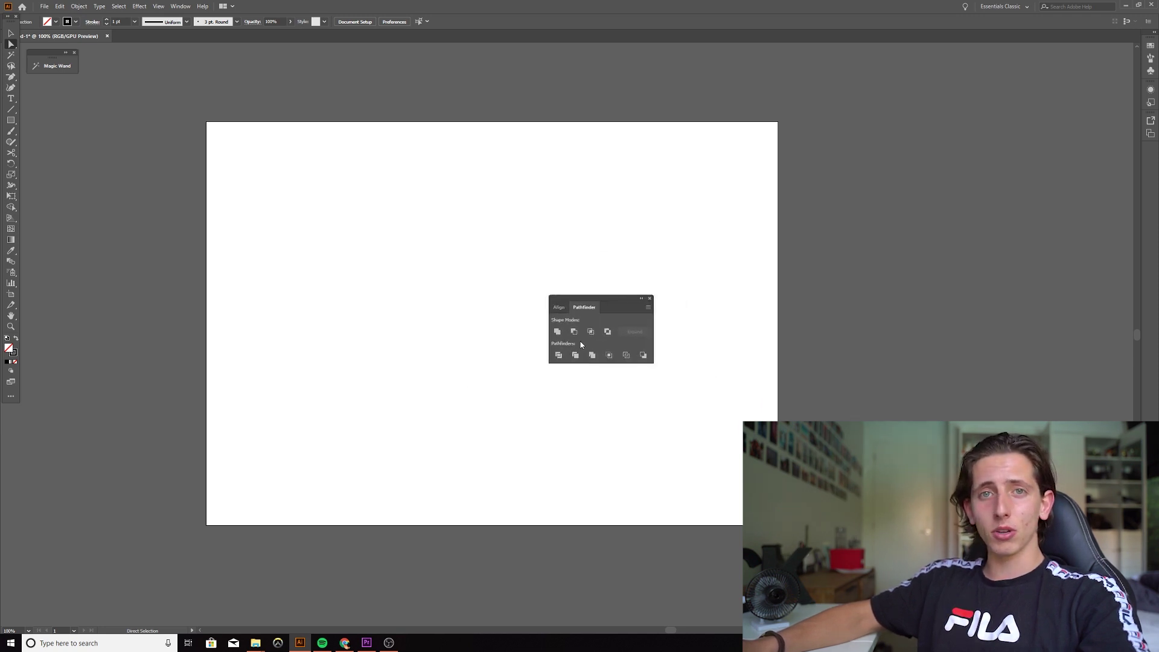
pyautogui.moveTo(622, 302); pyautogui.dragTo(983, 107)
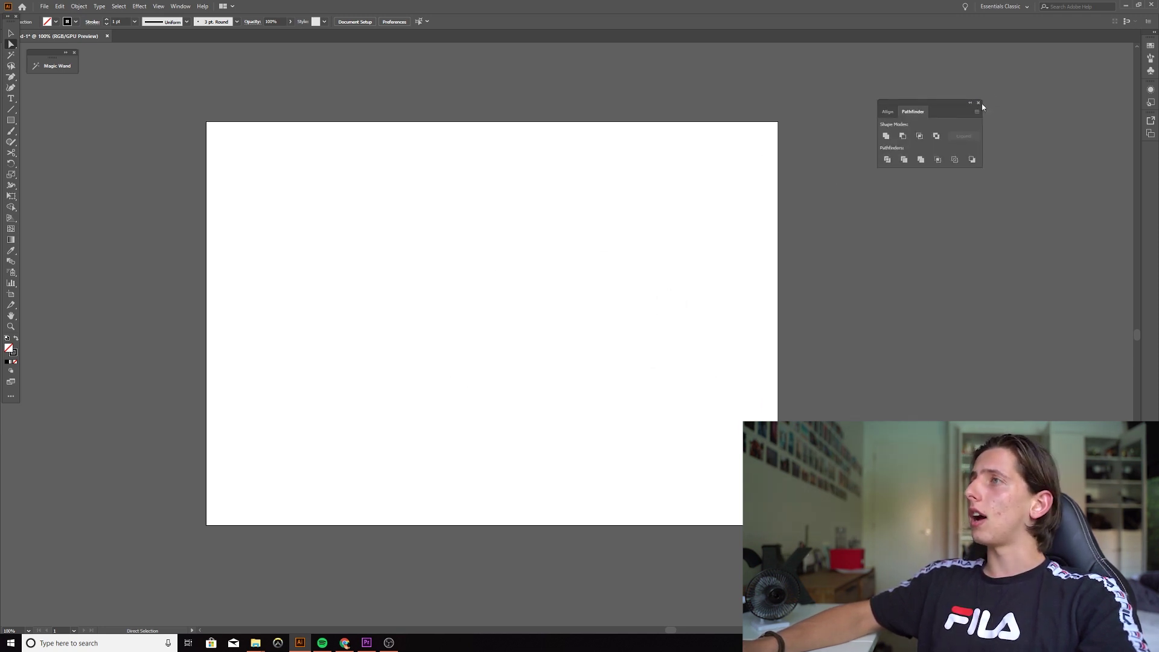
pyautogui.click(979, 103)
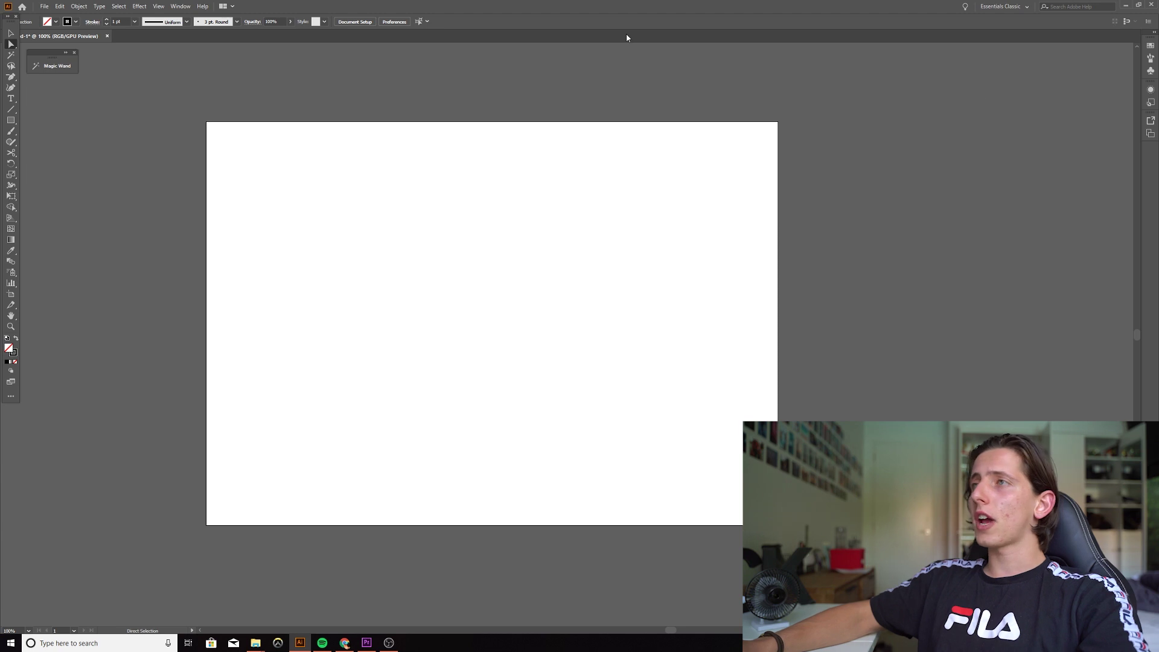
# - Reopen Pathfinder from the Window menu and place it beside the toolbar
pyautogui.click(181, 7)
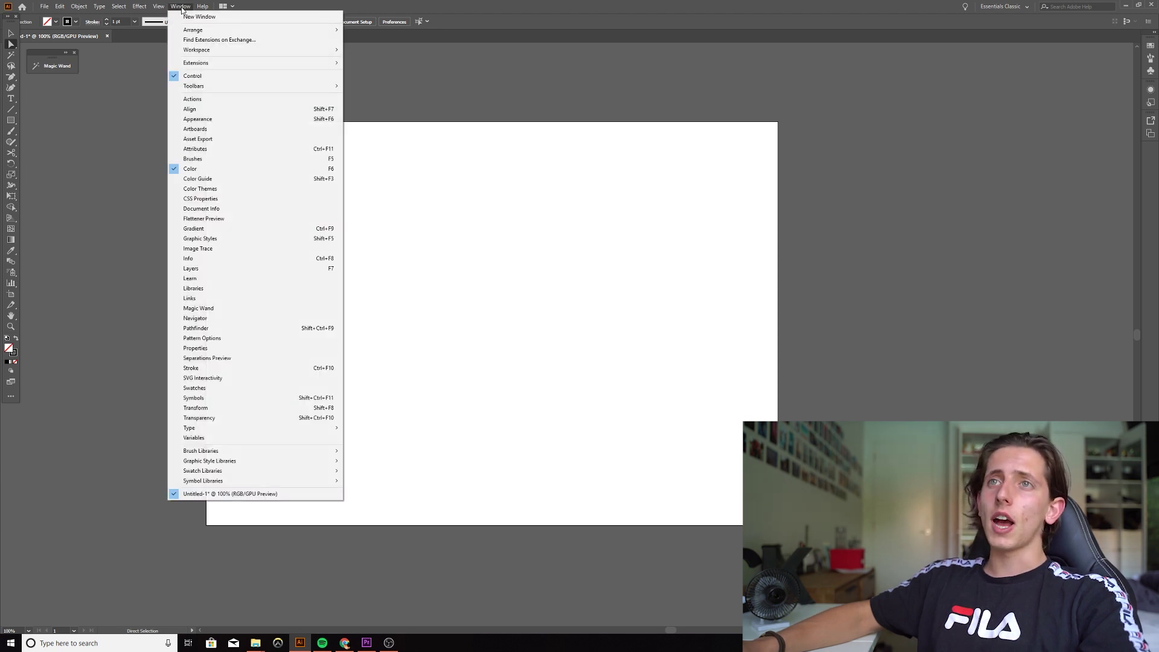
pyautogui.click(214, 328)
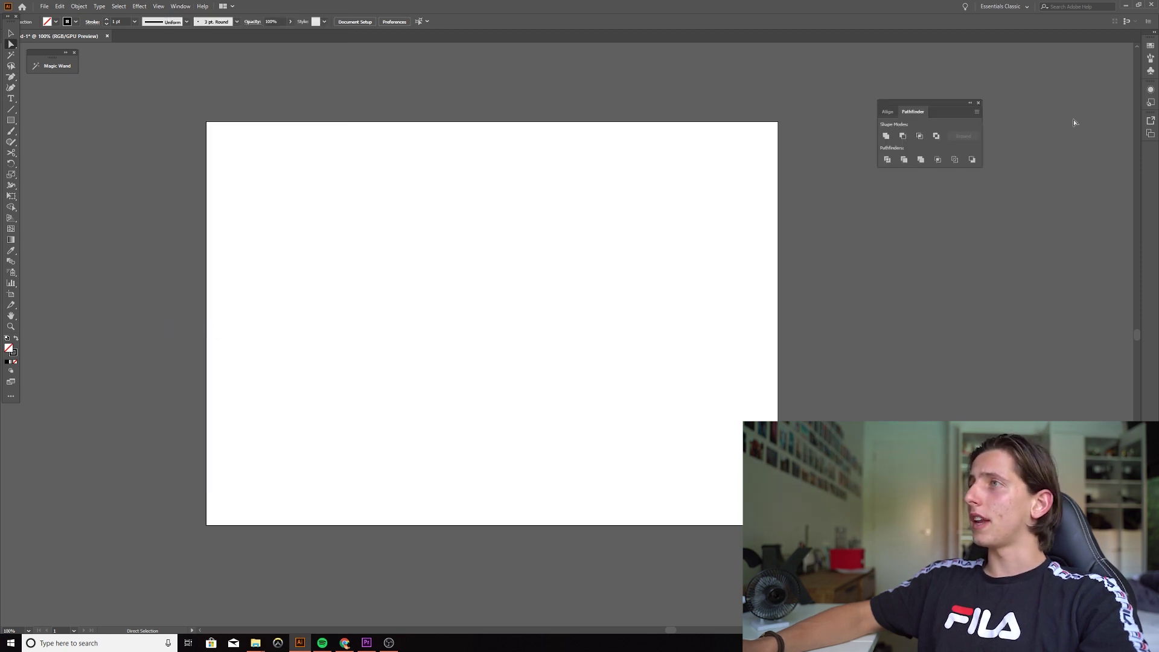
pyautogui.moveTo(956, 107); pyautogui.dragTo(128, 91)
# - Draw a square on the upper left with a solid black fill and no outline
pyautogui.click(12, 120)
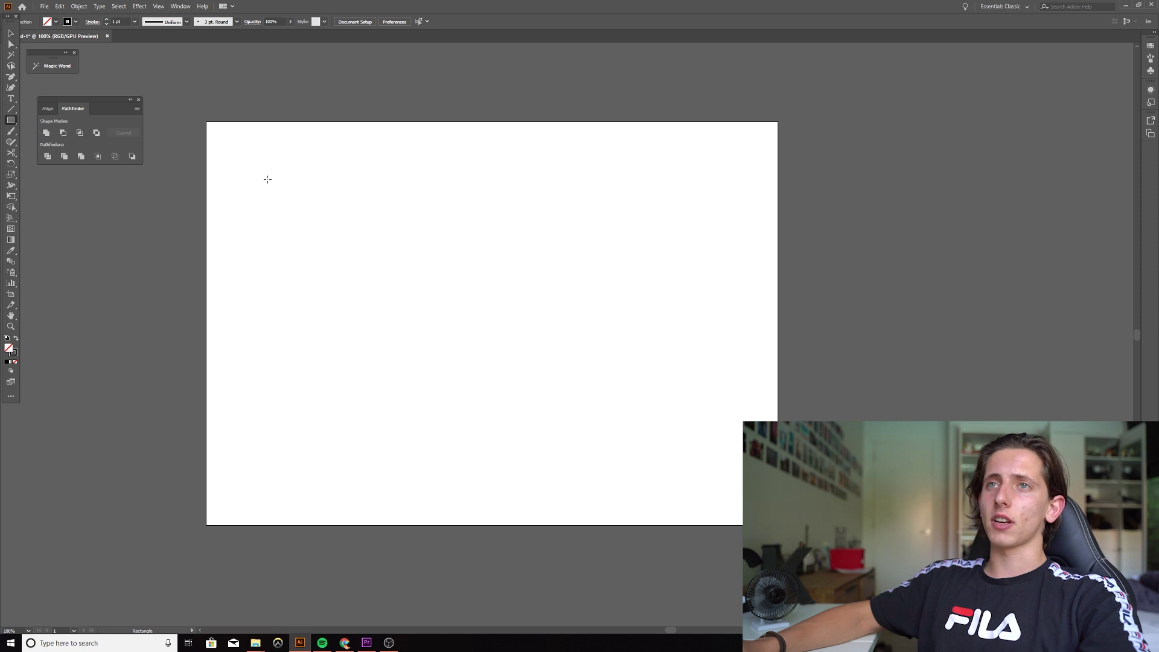
pyautogui.moveTo(268, 180); pyautogui.dragTo(369, 280)
pyautogui.press('v')
pyautogui.click(408, 315)
pyautogui.moveTo(408, 316); pyautogui.dragTo(203, 266)
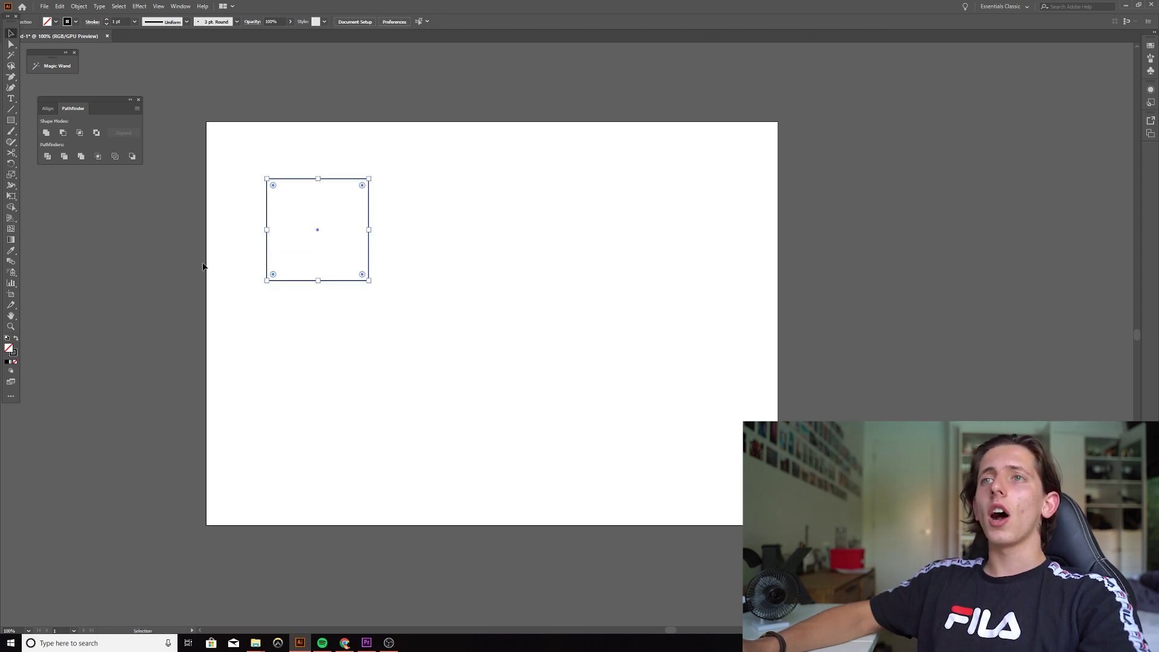
pyautogui.click(15, 338)
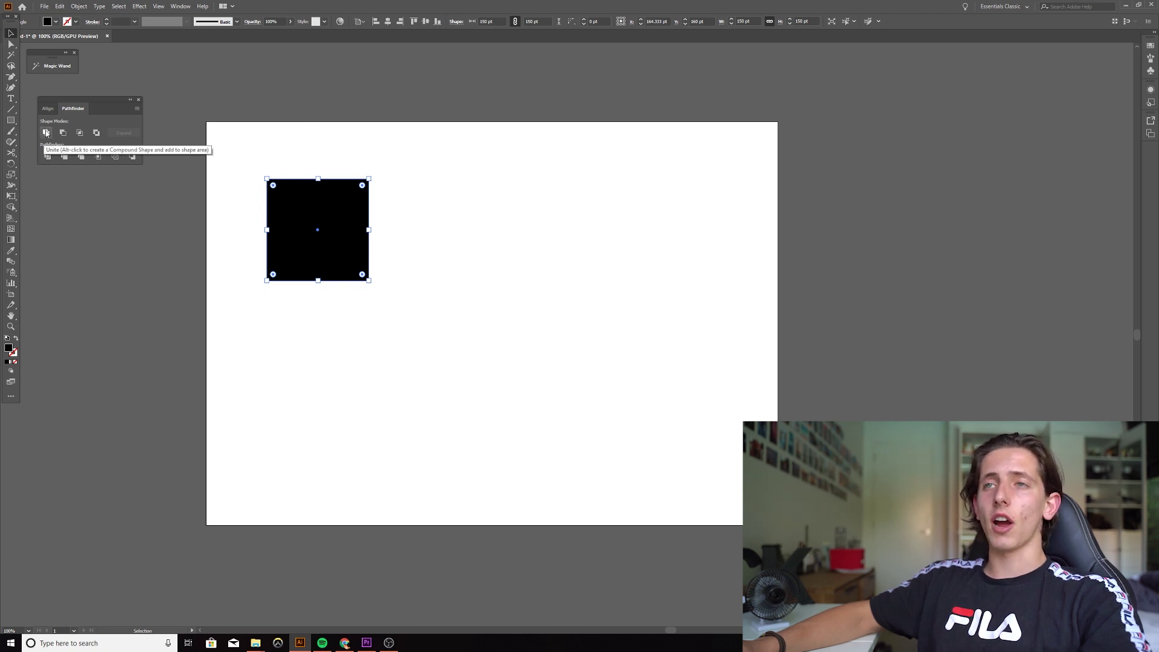
# - Add a diagonal overlapping copy, colour front teal and back blue, and enlarge both
pyautogui.moveTo(303, 253); pyautogui.dragTo(408, 312)
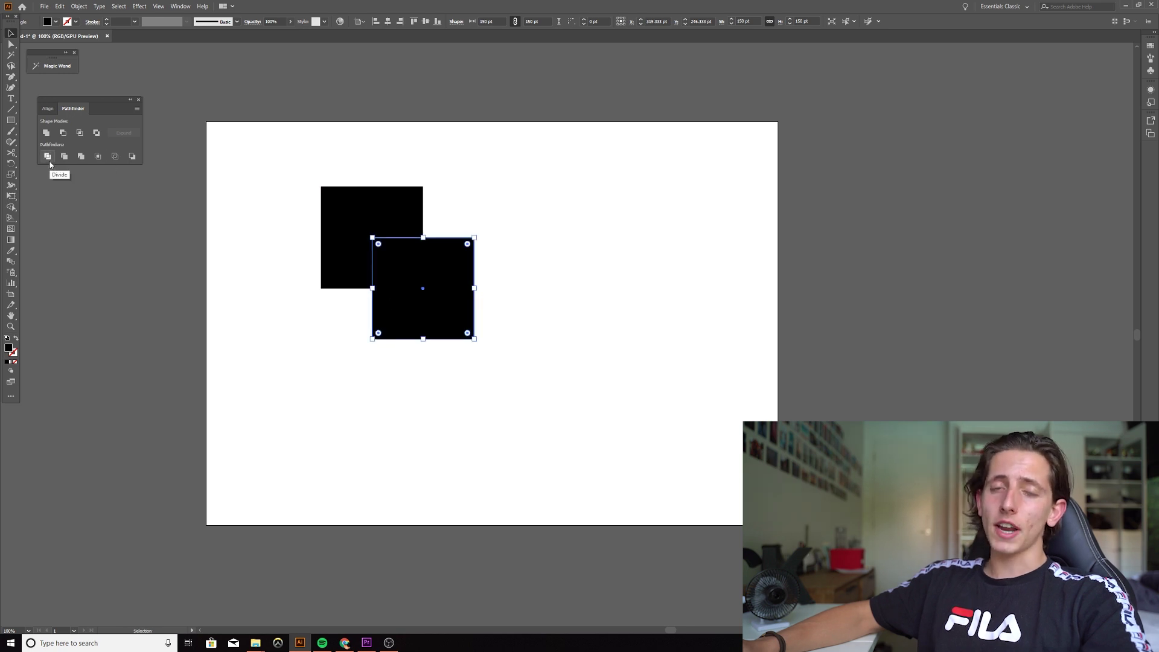
pyautogui.click(246, 217)
pyautogui.moveTo(336, 272)
pyautogui.mouseDown()
pyautogui.moveTo(463, 388)
pyautogui.moveTo(465, 334)
pyautogui.mouseUp()
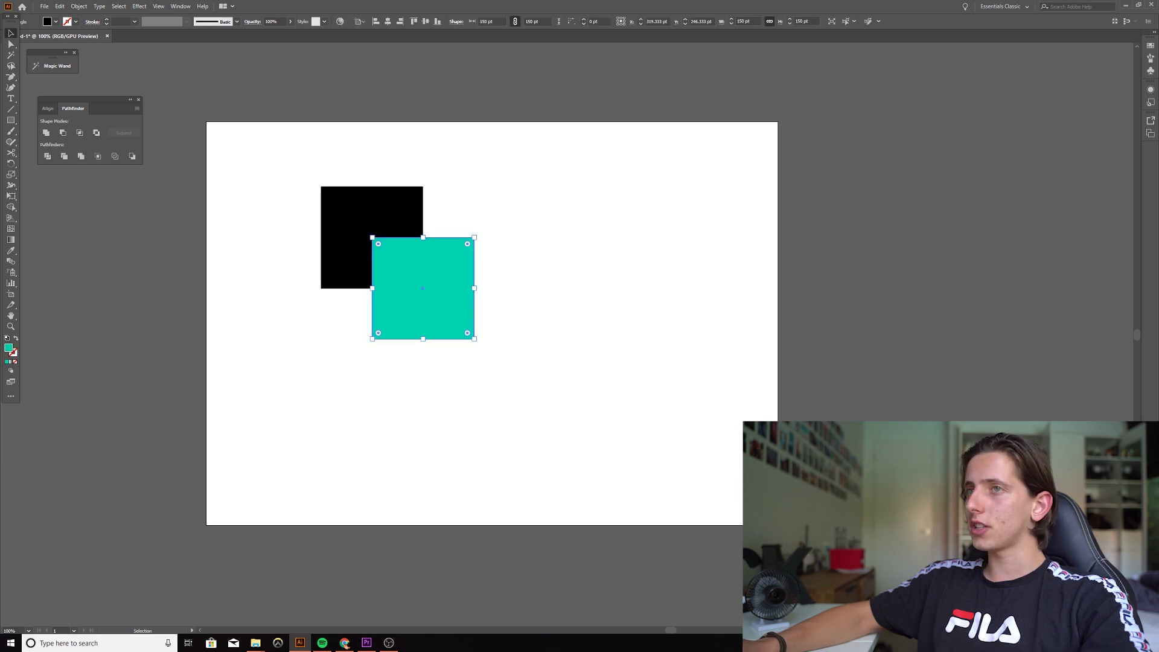
pyautogui.click(403, 219)
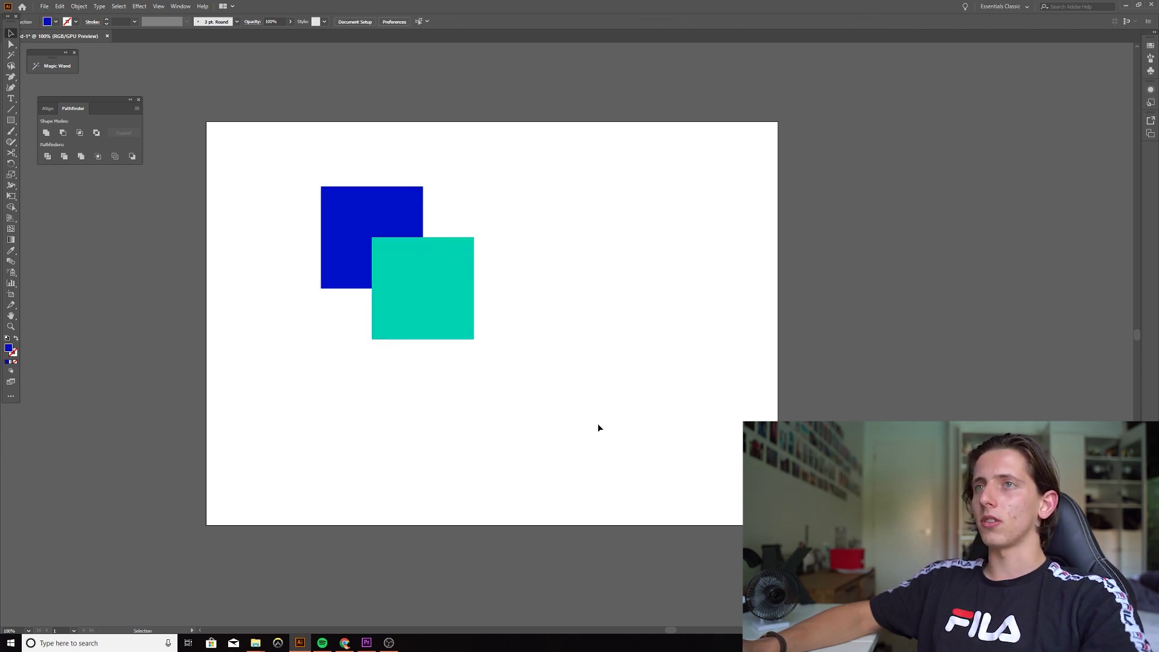
pyautogui.moveTo(598, 423); pyautogui.dragTo(422, 284)
pyautogui.moveTo(474, 340); pyautogui.dragTo(639, 452)
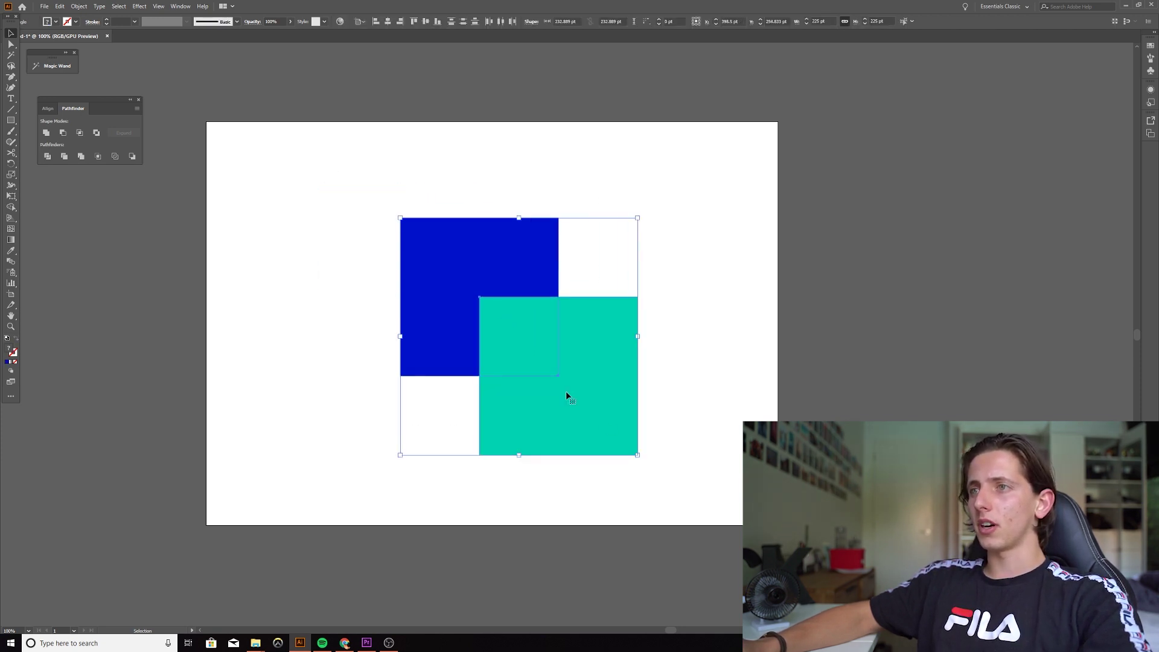
# - Shift both squares up-left and divide them into separate pieces with Pathfinder
pyautogui.moveTo(566, 391); pyautogui.dragTo(543, 365)
pyautogui.click(680, 490)
pyautogui.moveTo(680, 490); pyautogui.dragTo(346, 168)
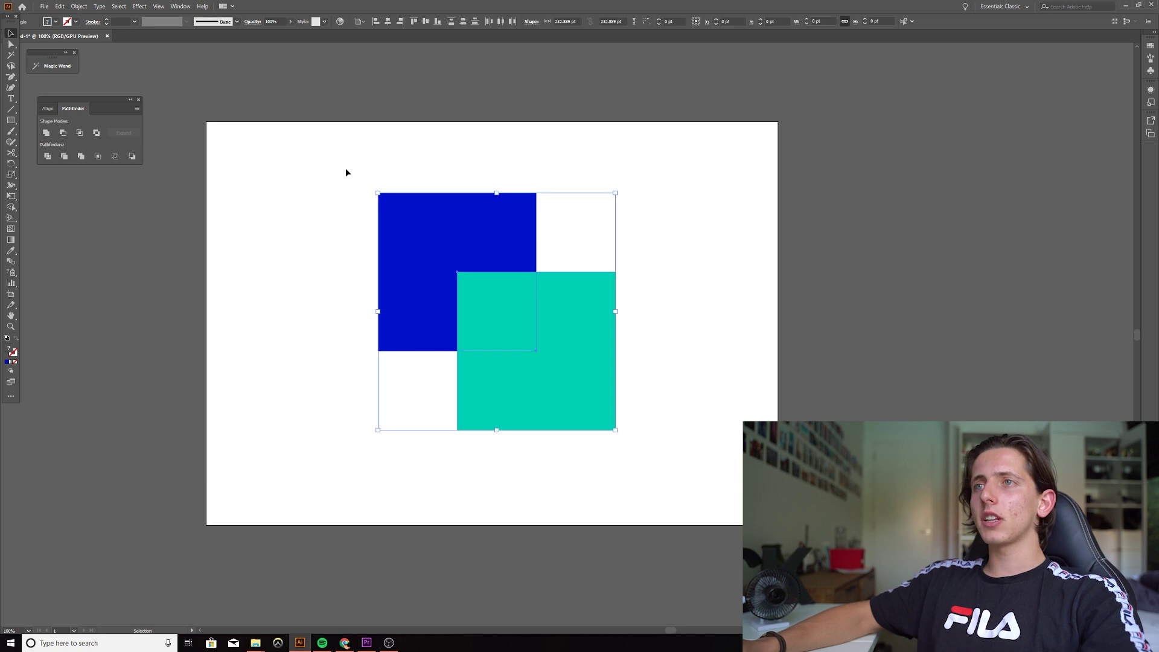
pyautogui.click(47, 158)
# - Pull the teal and blue pieces apart, then fit the teal L-shape around the small square
pyautogui.click(223, 332)
pyautogui.press('a')
pyautogui.click(543, 401)
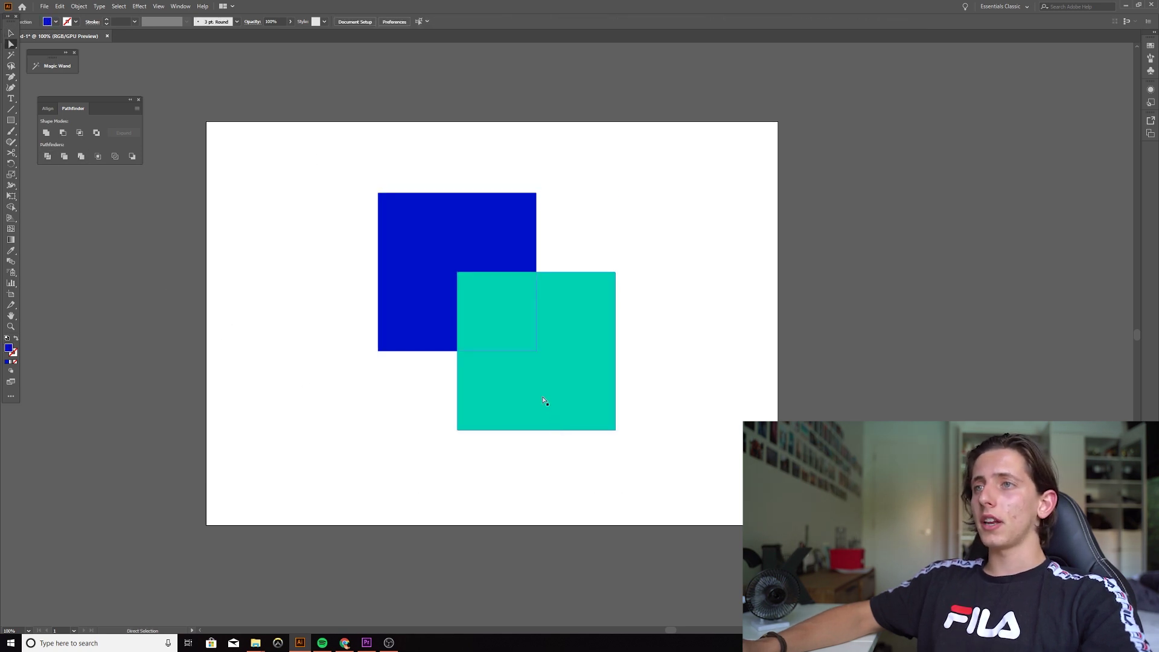
pyautogui.moveTo(544, 401); pyautogui.dragTo(574, 442)
pyautogui.click(414, 276)
pyautogui.moveTo(414, 277); pyautogui.dragTo(386, 248)
pyautogui.click(558, 253)
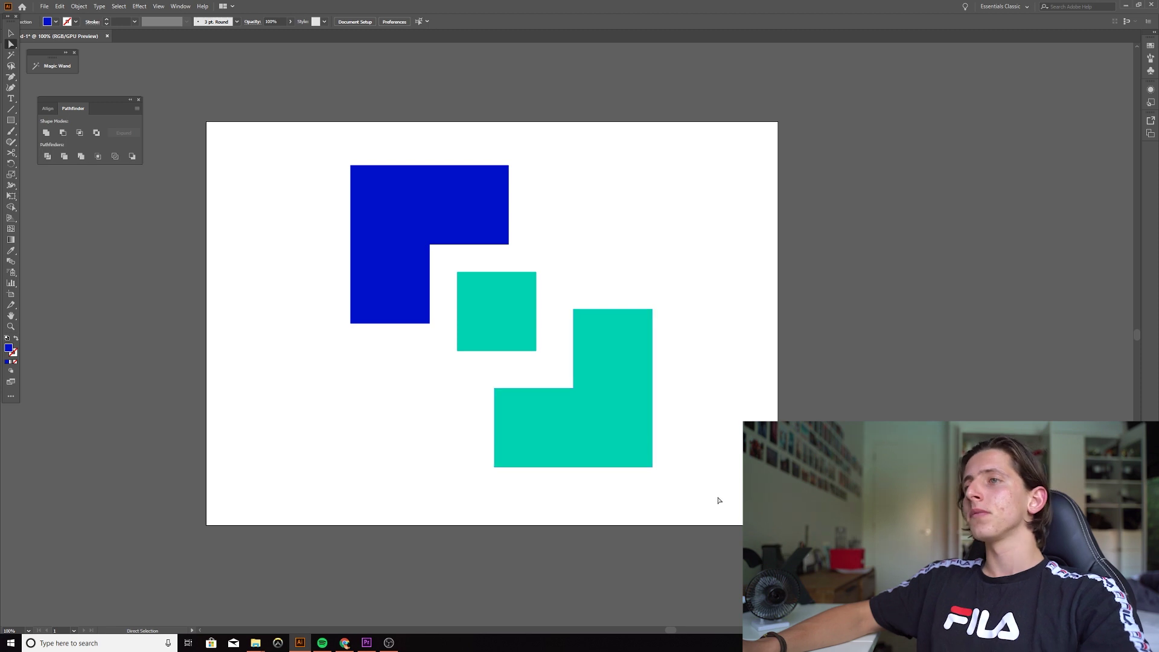
pyautogui.moveTo(620, 448); pyautogui.dragTo(582, 413)
# - Fit the blue L-shape back and unite both pieces into one teal shape
pyautogui.moveTo(436, 242); pyautogui.dragTo(463, 270)
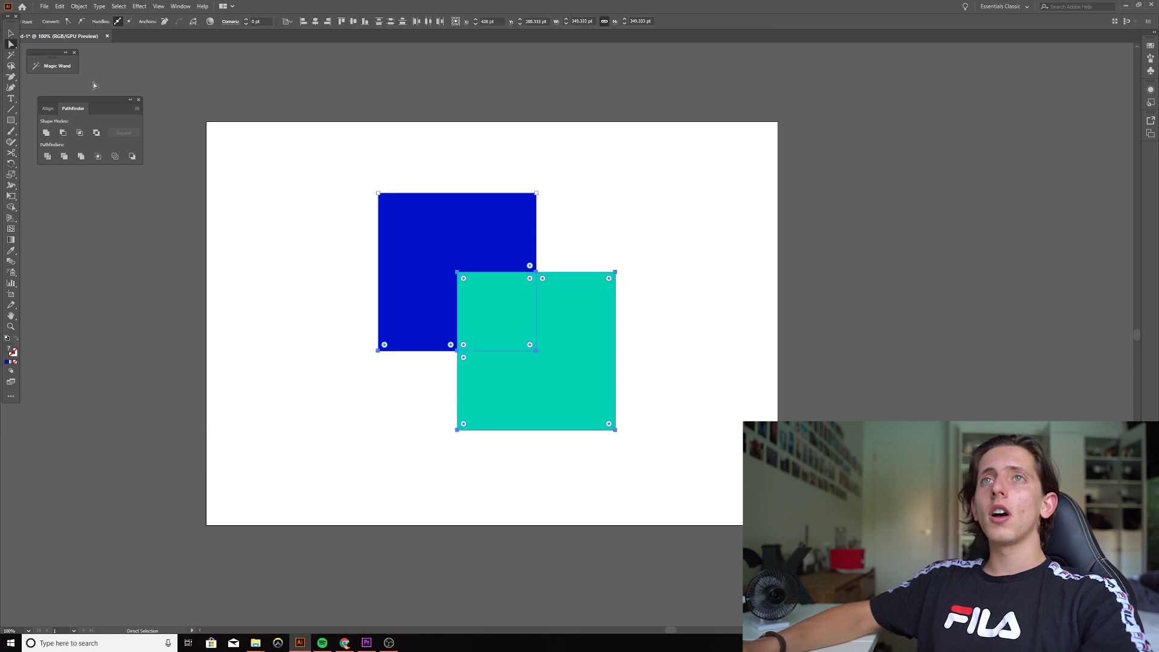
pyautogui.click(46, 133)
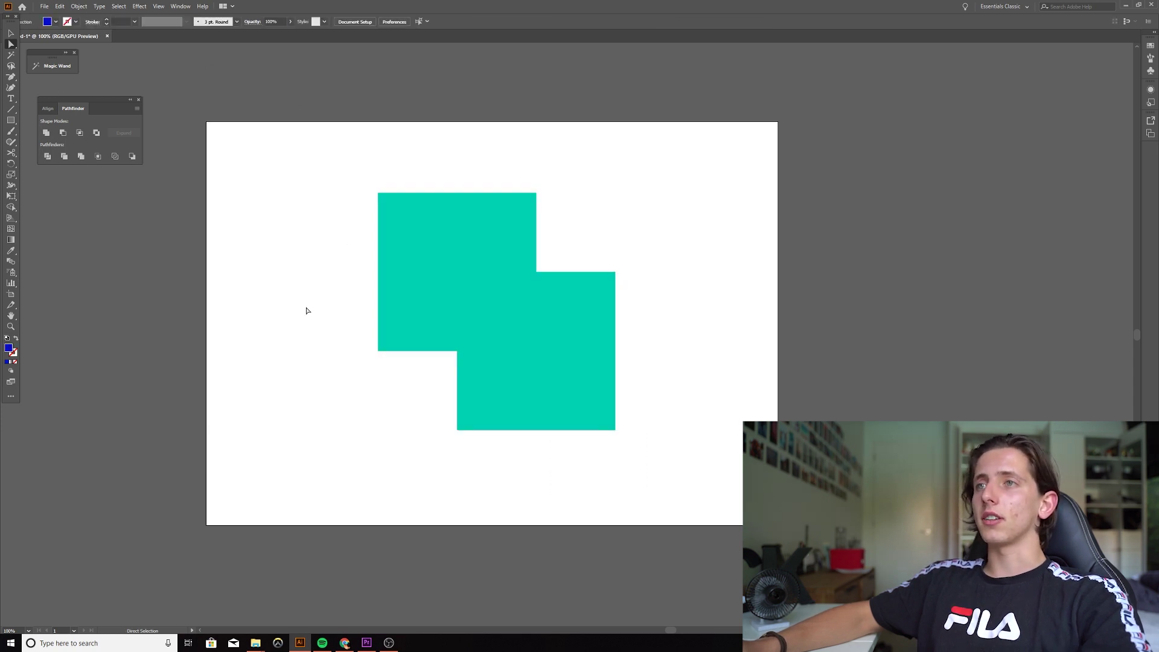
pyautogui.moveTo(264, 189); pyautogui.dragTo(404, 302)
# - Round the merged shape's corners, undo the rounding, and nudge the shape slightly right
pyautogui.moveTo(519, 343); pyautogui.dragTo(403, 384)
pyautogui.click(547, 493)
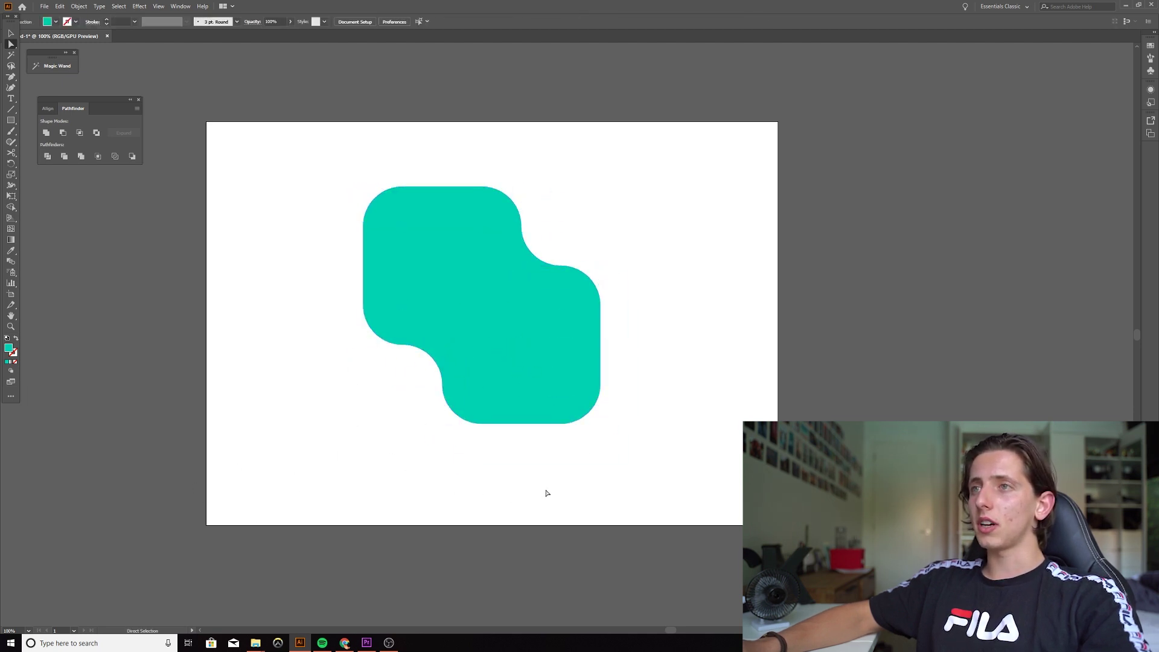
pyautogui.moveTo(293, 154); pyautogui.dragTo(685, 491)
pyautogui.click(686, 492)
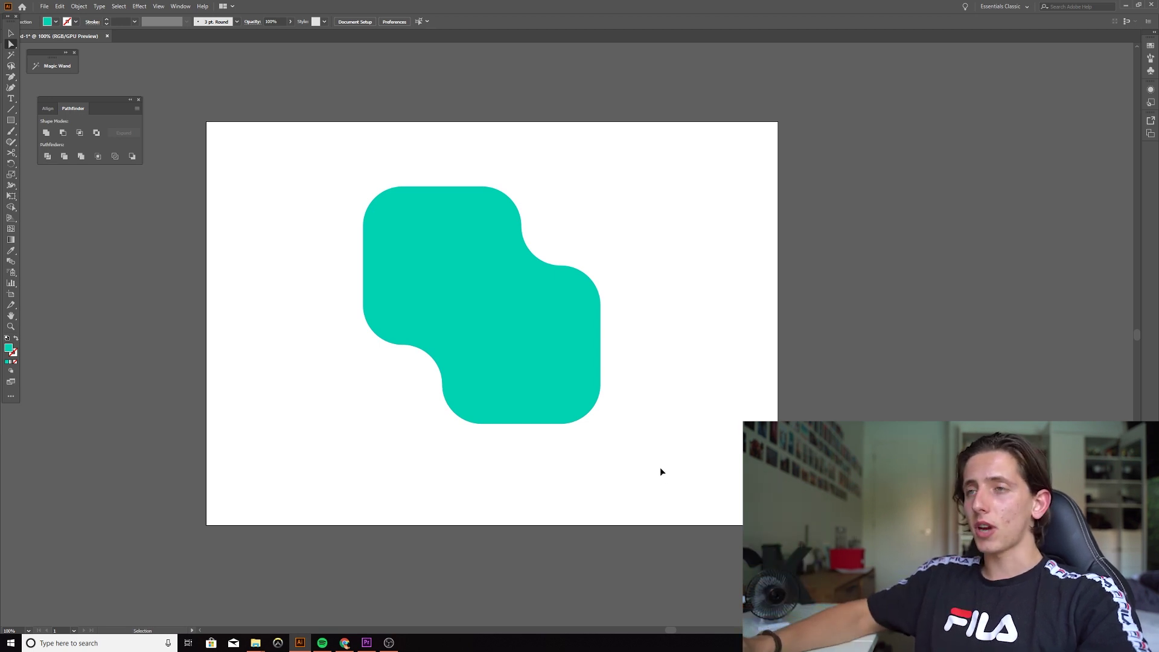
pyautogui.hotkey('ctrl', 'z')
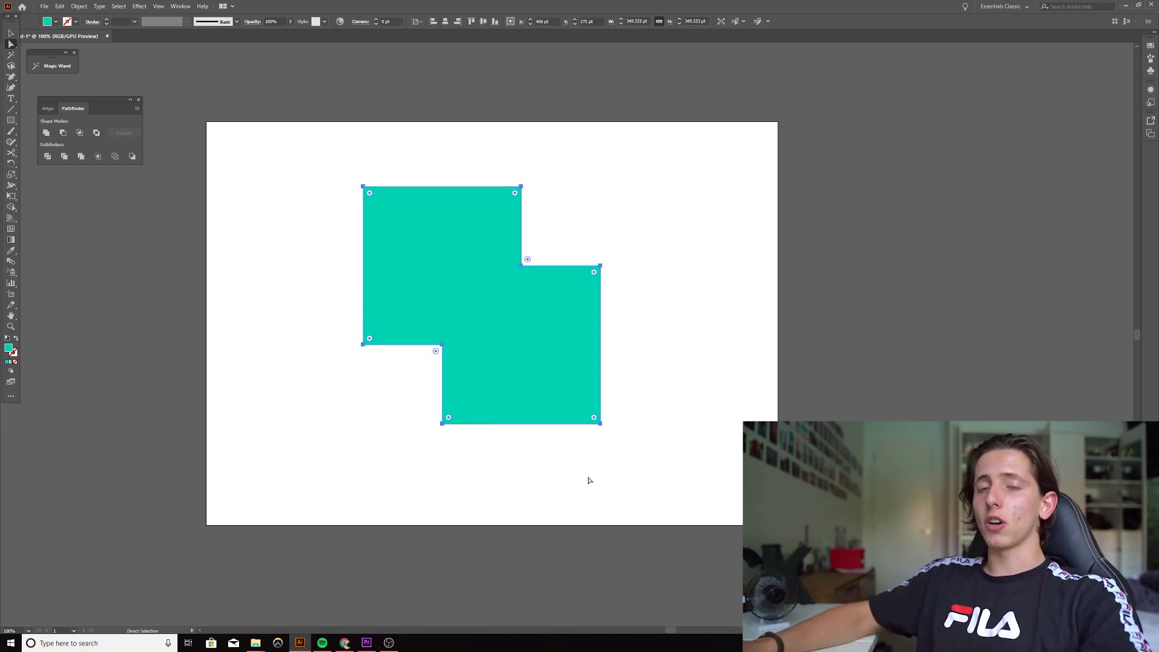
pyautogui.hotkey('ctrl', 'z')
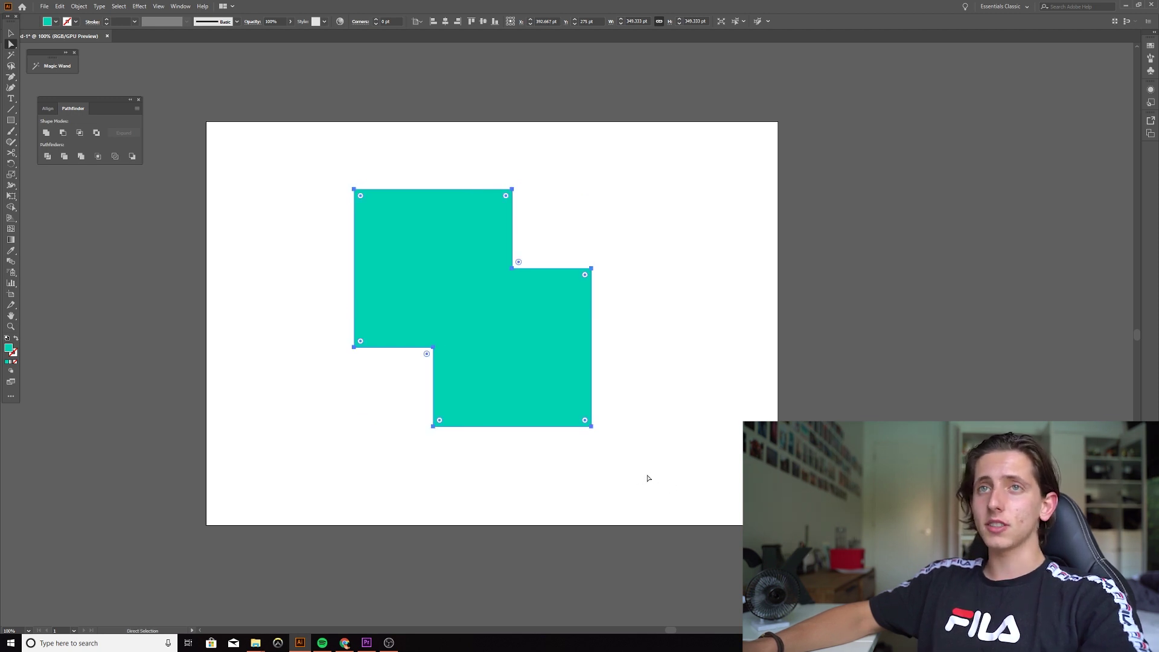
pyautogui.moveTo(543, 371); pyautogui.dragTo(558, 370)
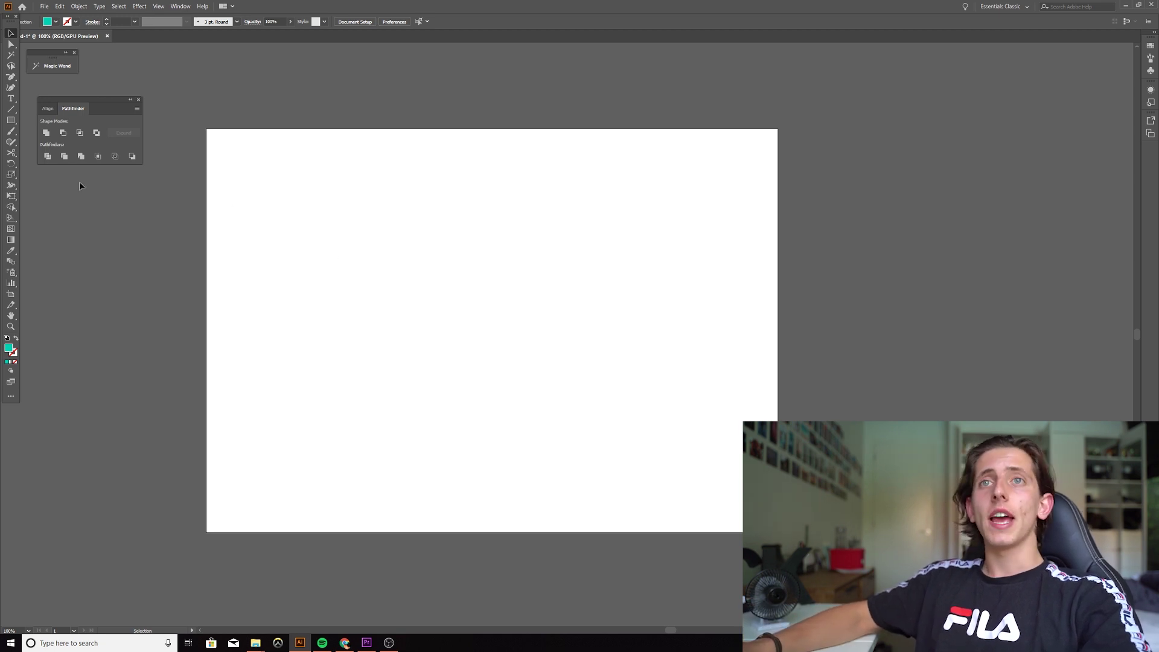
# - Draw a small teal square on the left and Alt-drag copies to the right
pyautogui.click(11, 122)
pyautogui.moveTo(246, 292); pyautogui.dragTo(284, 330)
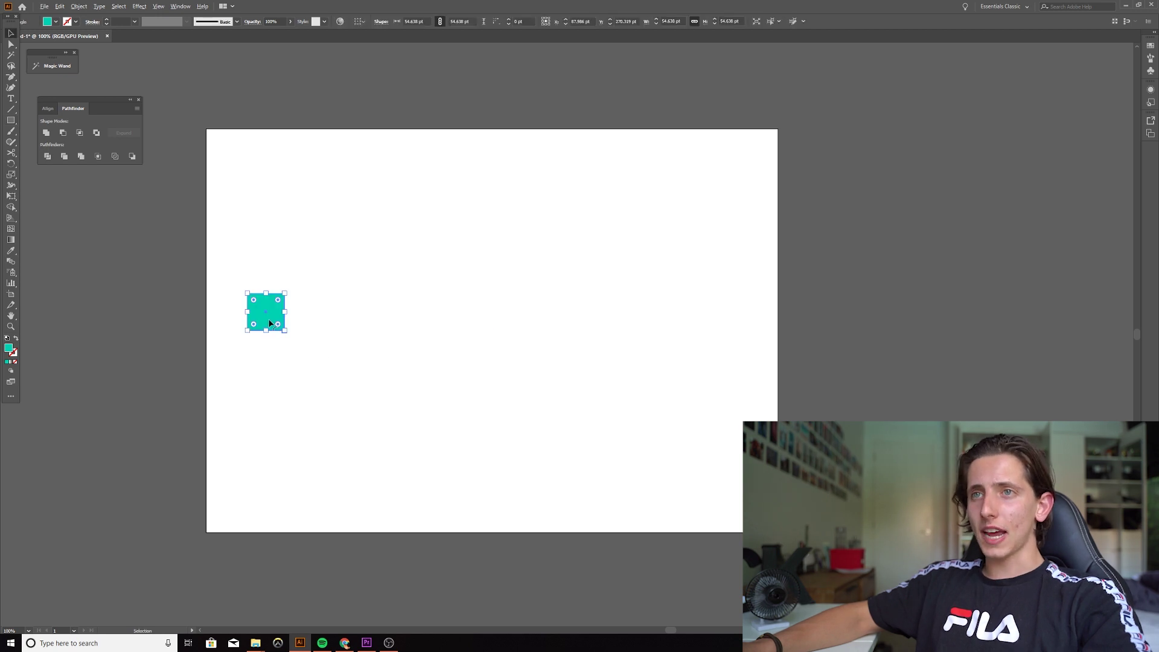
pyautogui.scroll(1, 273, 318)
pyautogui.hscroll(1, 242, 331)
pyautogui.moveTo(242, 330); pyautogui.dragTo(655, 235)
# - Scatter the squares to different spots and marquee-select all six
pyautogui.click(691, 380)
pyautogui.moveTo(640, 320); pyautogui.dragTo(635, 226)
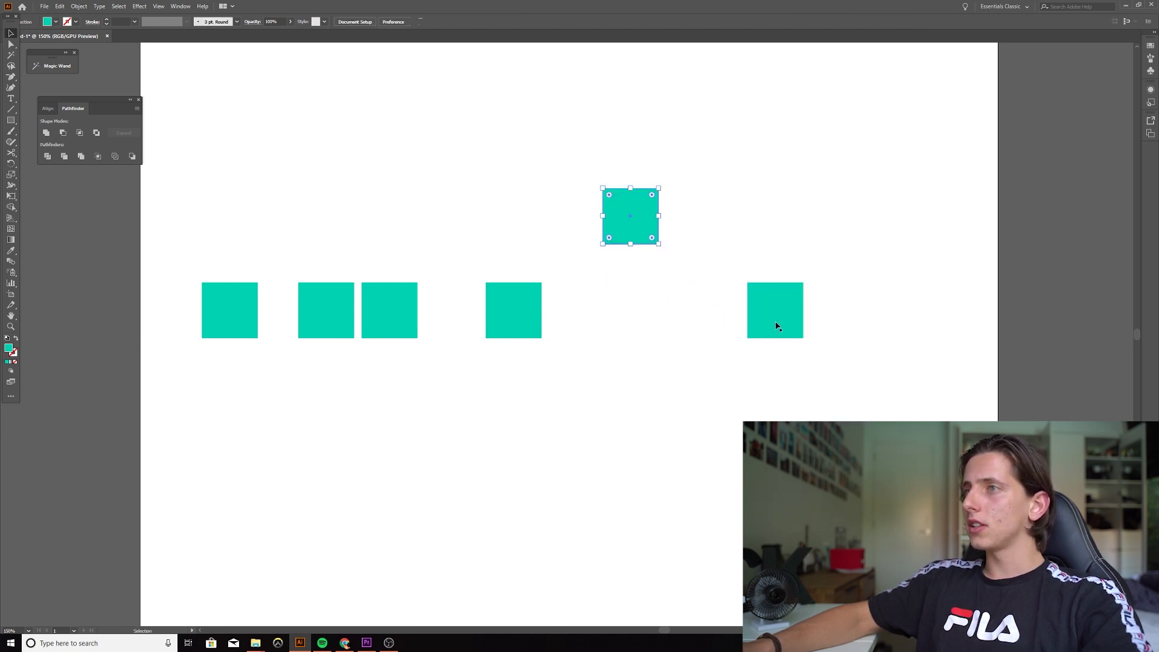
pyautogui.moveTo(776, 326); pyautogui.dragTo(813, 409)
pyautogui.moveTo(501, 314); pyautogui.dragTo(440, 183)
pyautogui.moveTo(406, 305); pyautogui.dragTo(431, 392)
pyautogui.moveTo(338, 314); pyautogui.dragTo(596, 365)
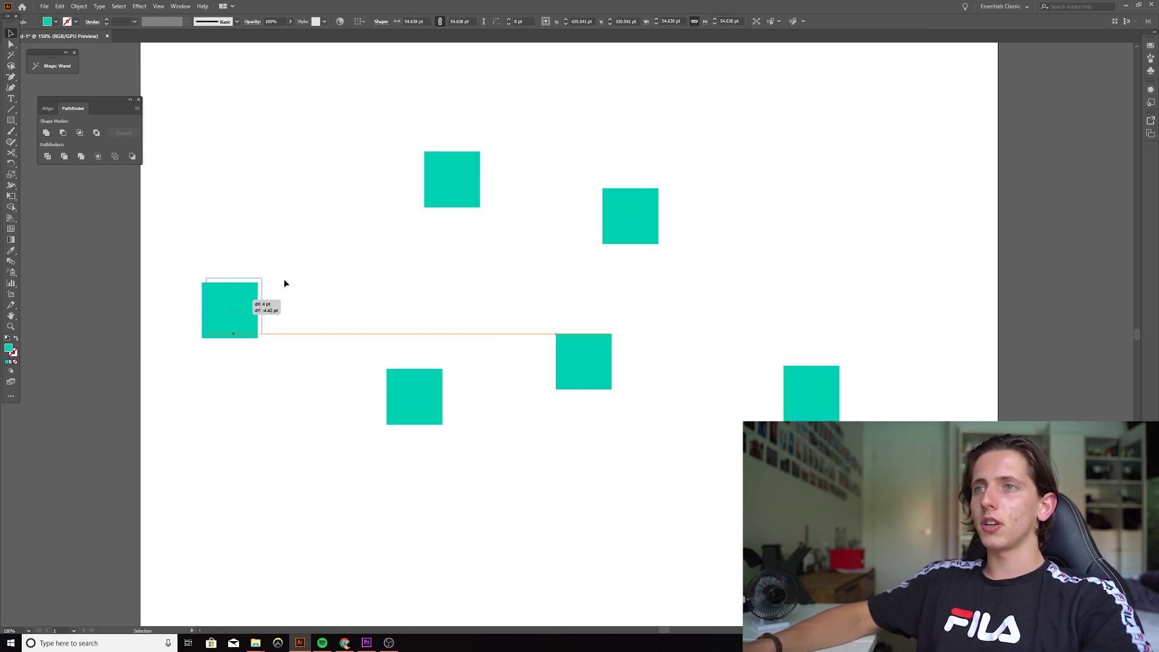
pyautogui.moveTo(253, 305); pyautogui.dragTo(352, 262)
pyautogui.click(612, 433)
pyautogui.scroll(-1, 613, 432)
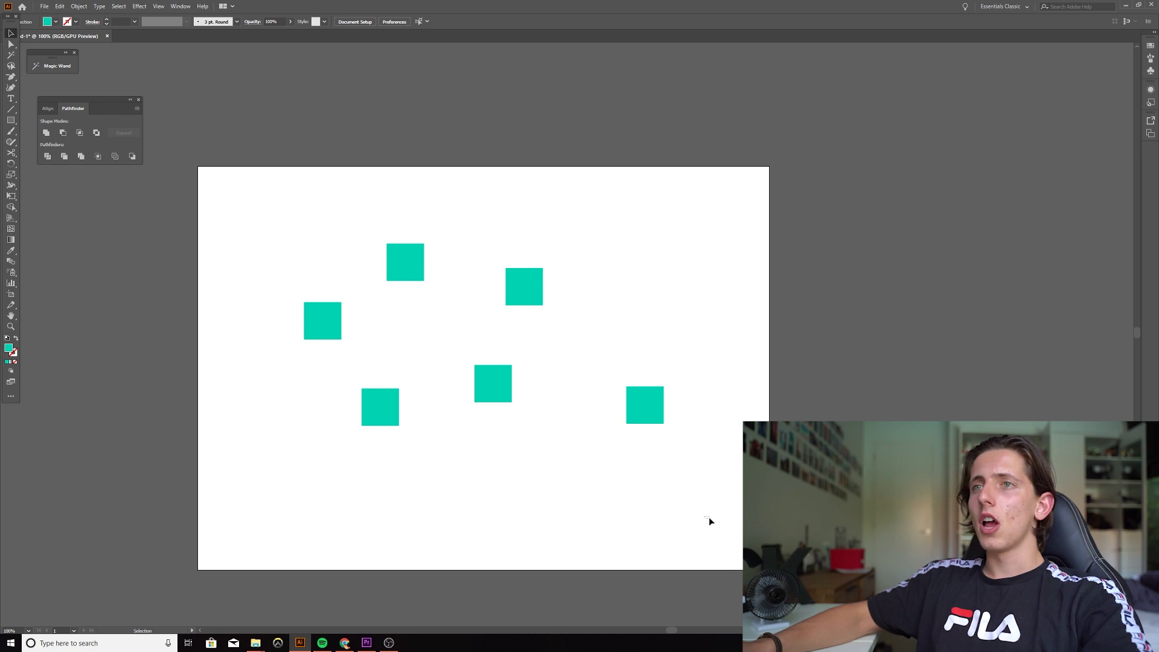
pyautogui.moveTo(708, 518); pyautogui.dragTo(242, 193)
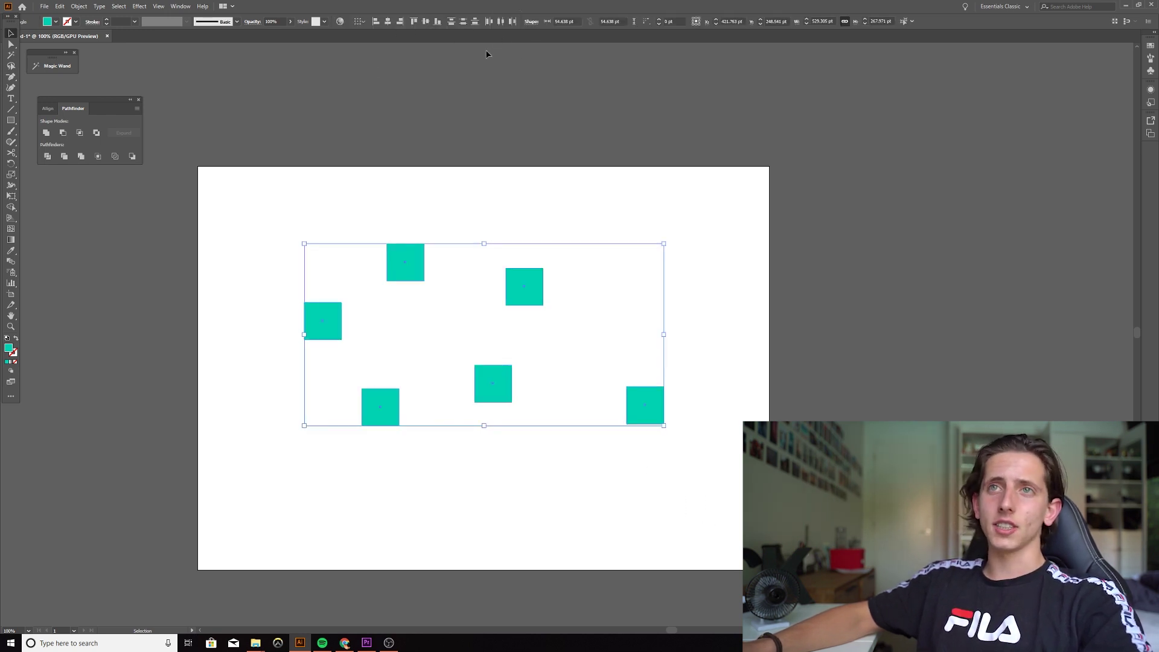
# - Show the Align panel from the Window menu and move it aside
pyautogui.click(180, 6)
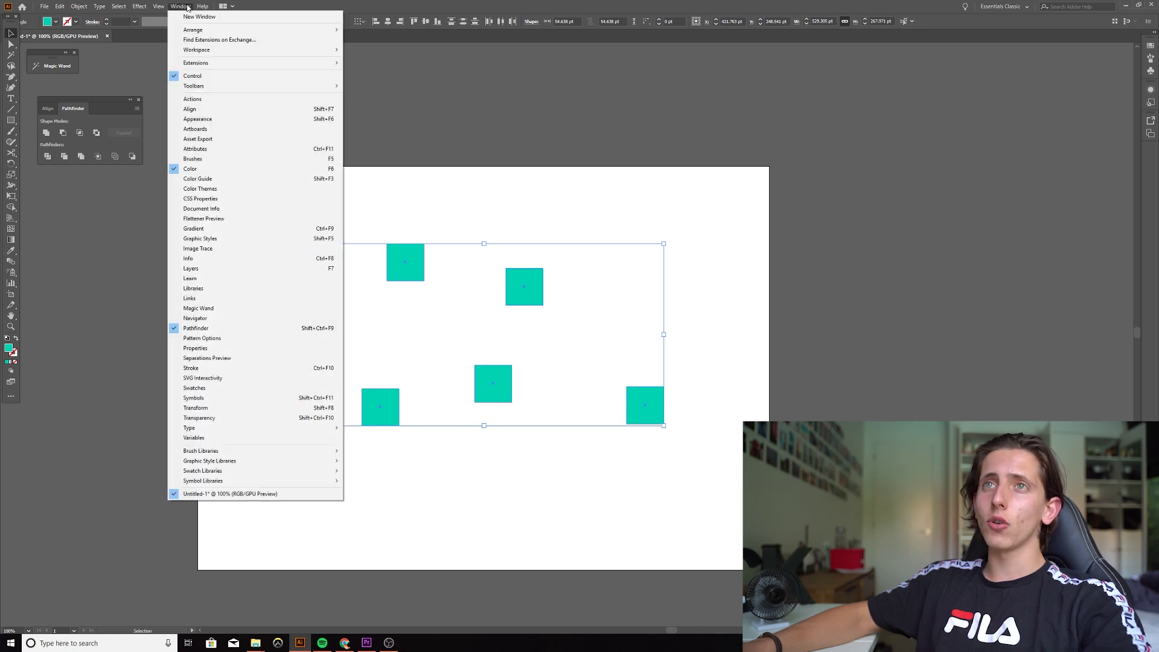
pyautogui.click(202, 110)
pyautogui.moveTo(114, 104); pyautogui.dragTo(119, 198)
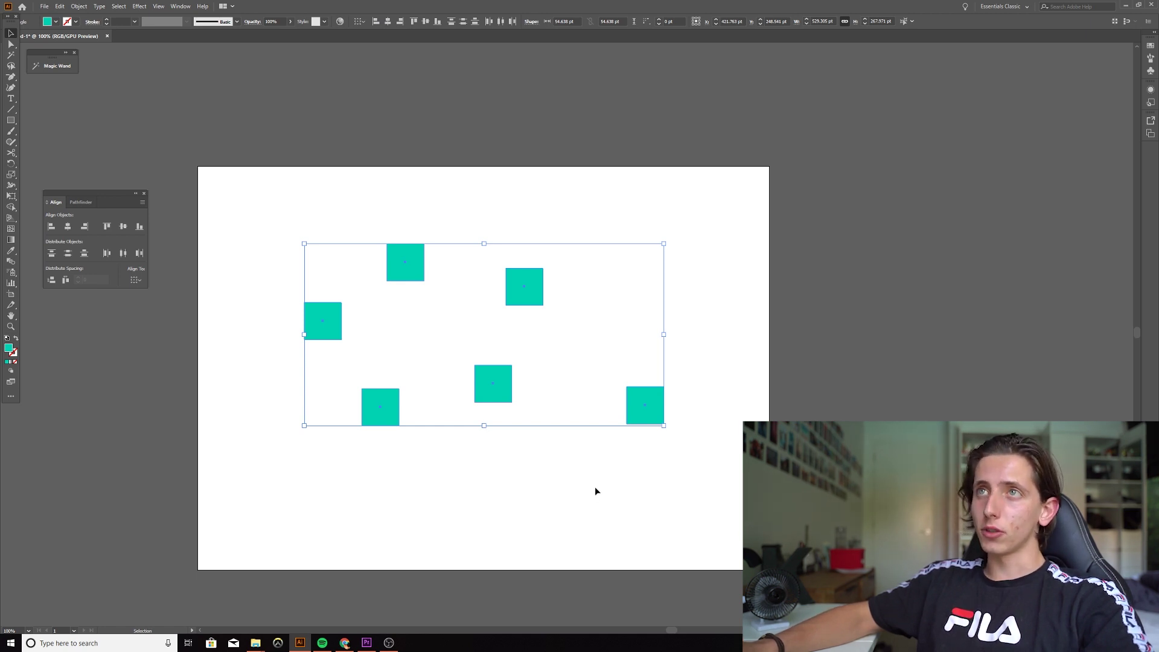
# - Group the six squares, undo, regroup them, then ungroup them again
pyautogui.rightClick(675, 460)
pyautogui.click(677, 477)
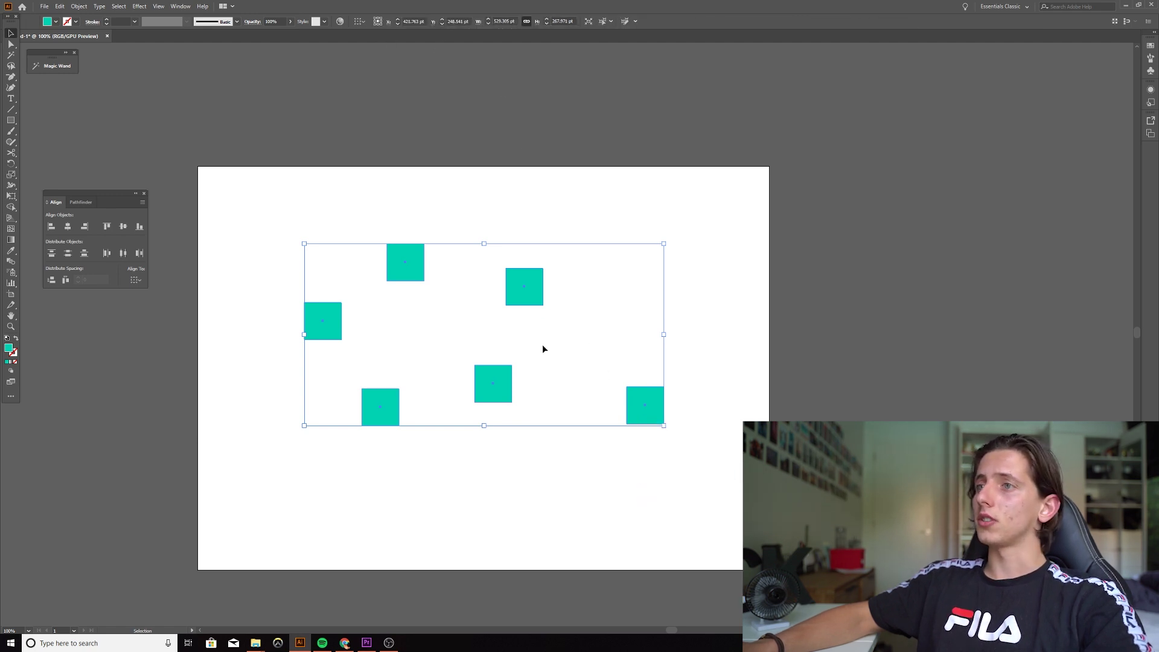
pyautogui.hotkey('ctrl', 'z')
pyautogui.rightClick(637, 405)
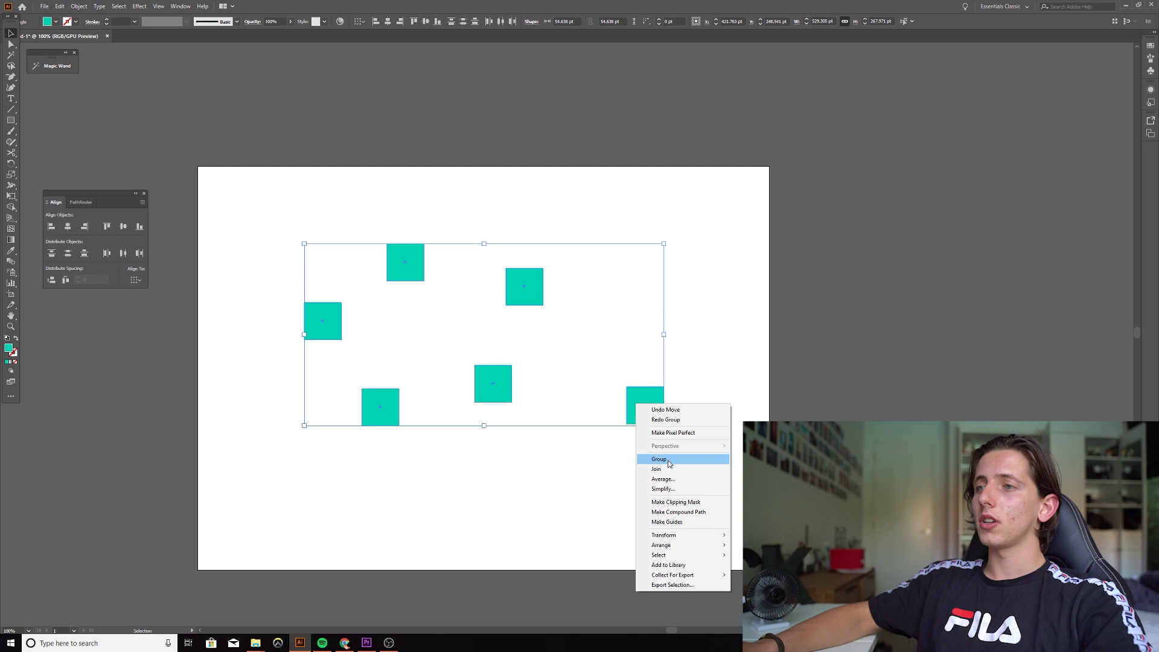
pyautogui.click(667, 460)
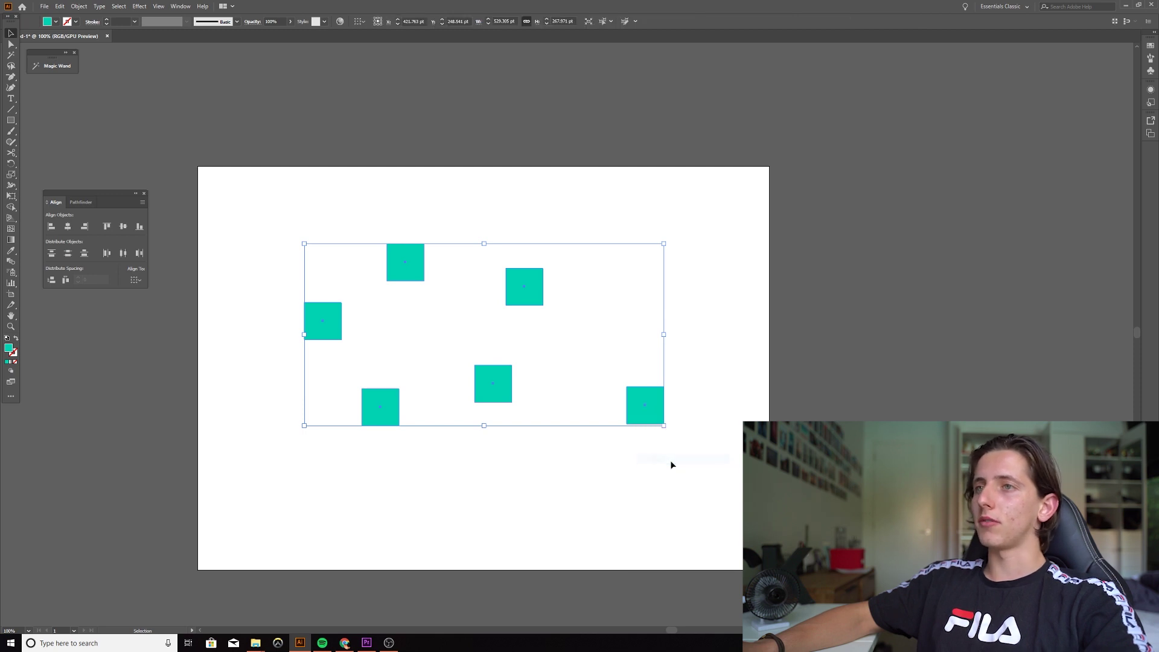
pyautogui.rightClick(639, 405)
pyautogui.click(669, 478)
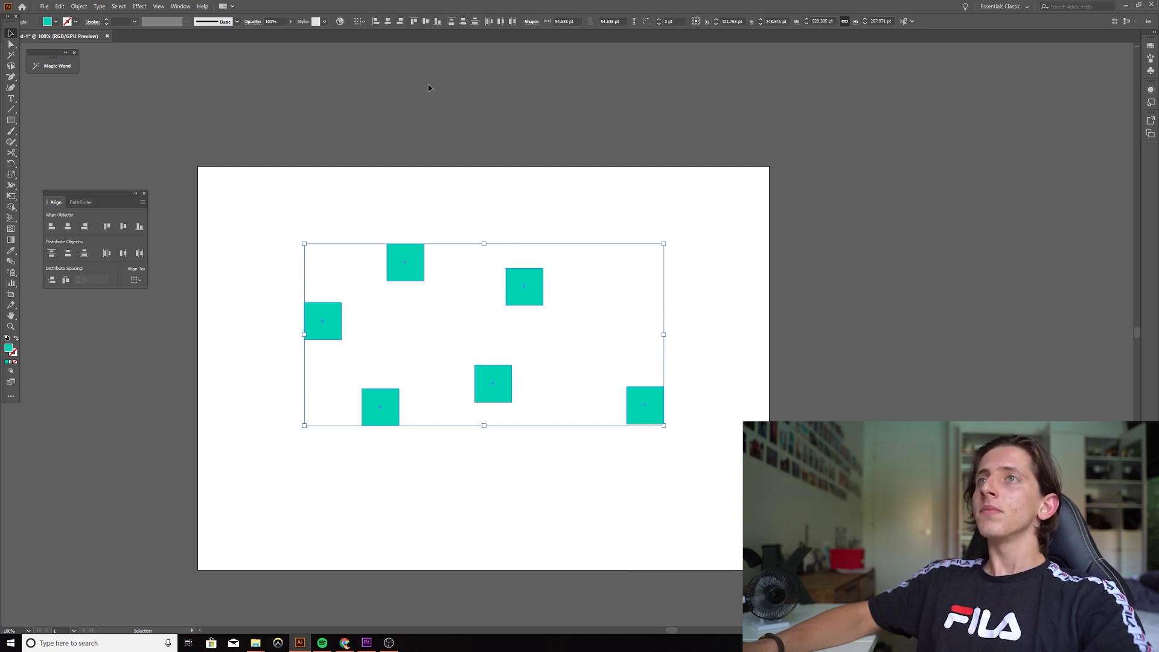
# - Centre-align the squares into one column and pull the stacked top and bottom squares apart
pyautogui.click(388, 22)
pyautogui.click(554, 343)
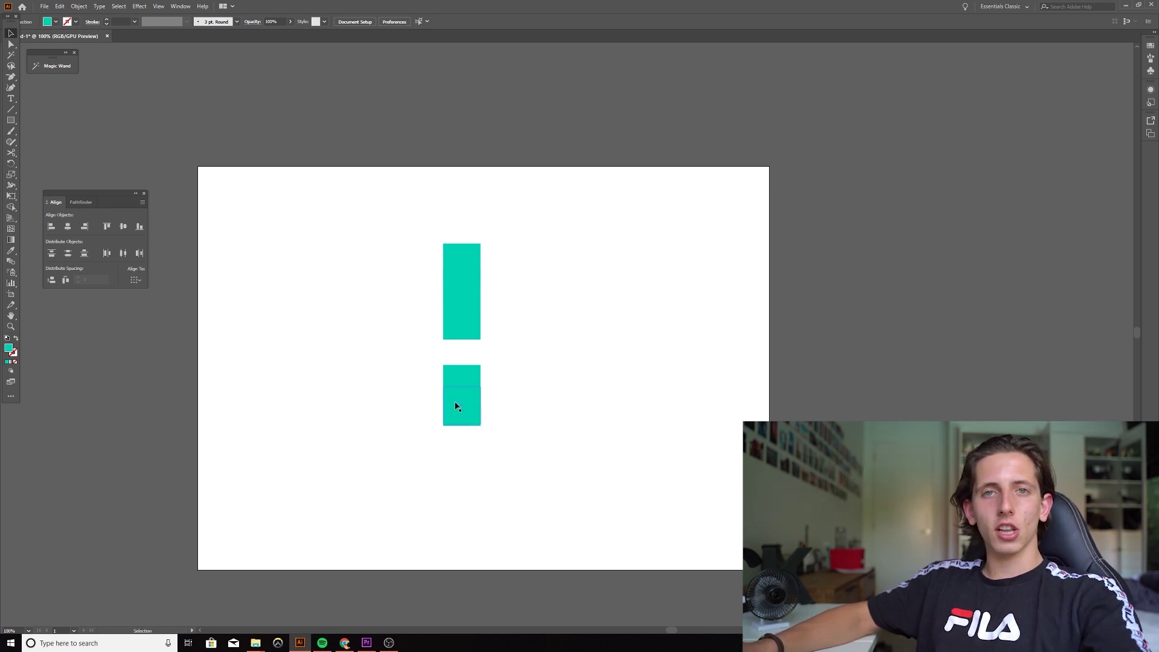
pyautogui.moveTo(458, 407); pyautogui.dragTo(457, 461)
pyautogui.moveTo(479, 261); pyautogui.dragTo(478, 211)
pyautogui.moveTo(359, 160); pyautogui.dragTo(595, 576)
pyautogui.click(519, 519)
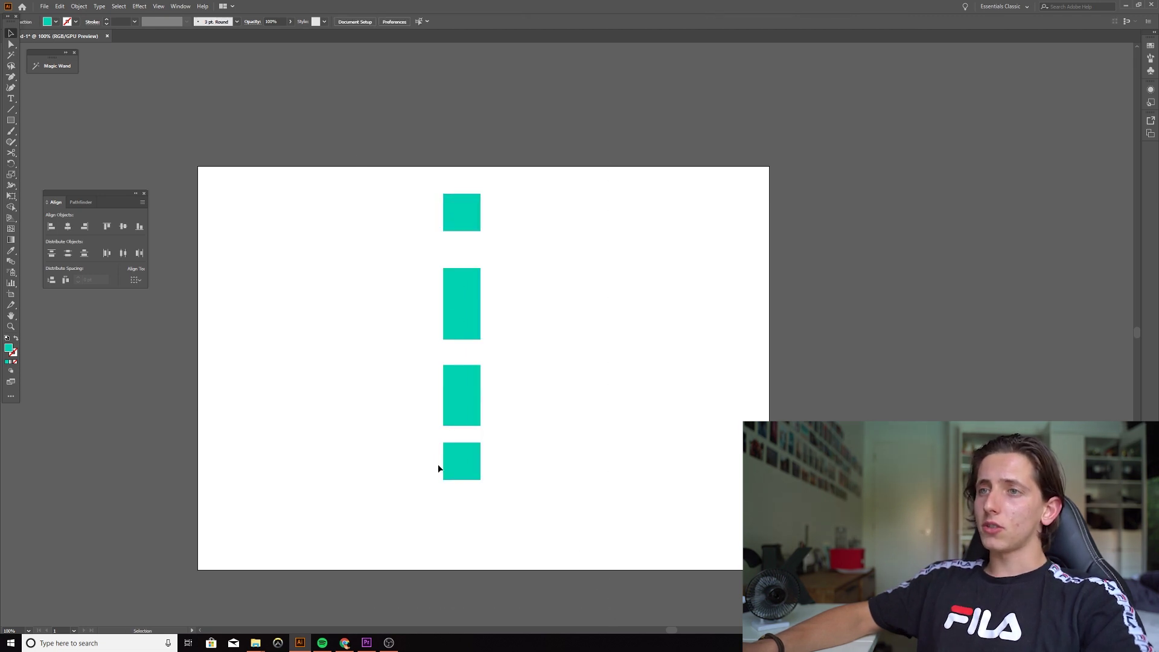
pyautogui.click(447, 465)
pyautogui.click(468, 226)
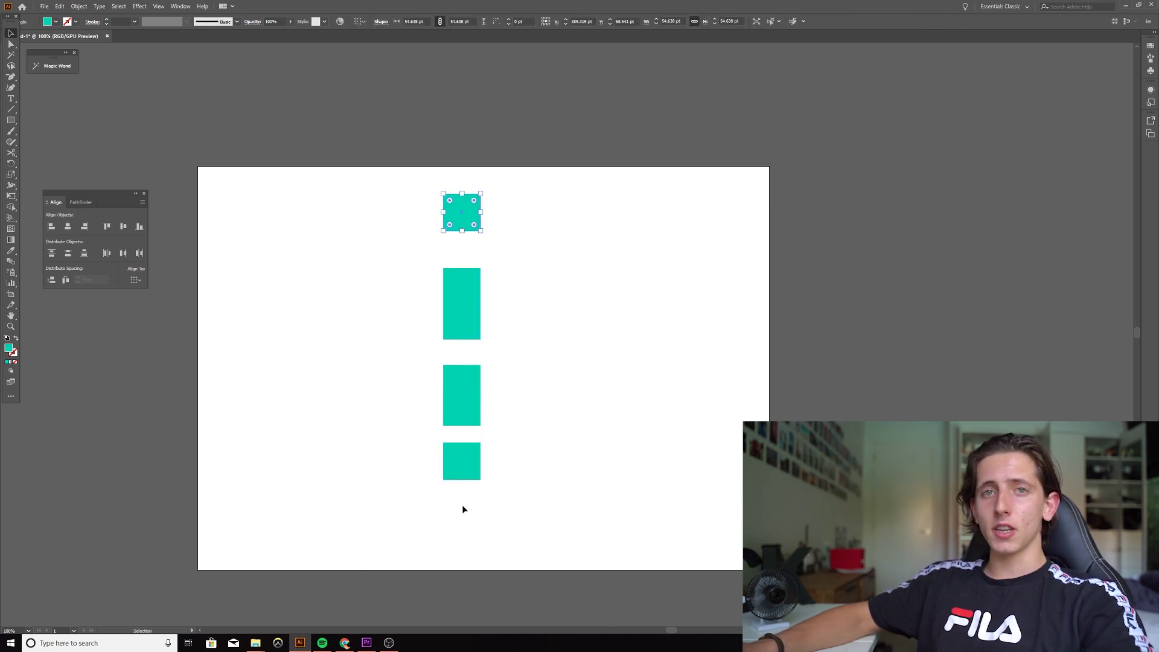
pyautogui.click(534, 517)
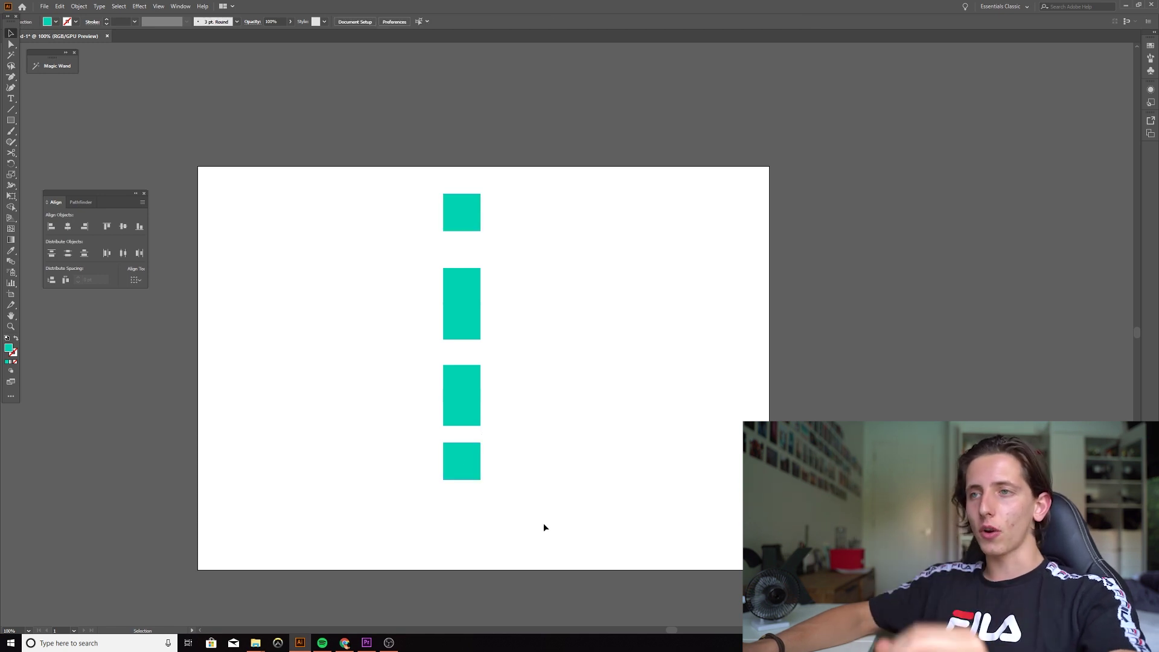
# - Space all six squares evenly top to bottom and move the column to the artboard's left
pyautogui.moveTo(544, 525); pyautogui.dragTo(381, 181)
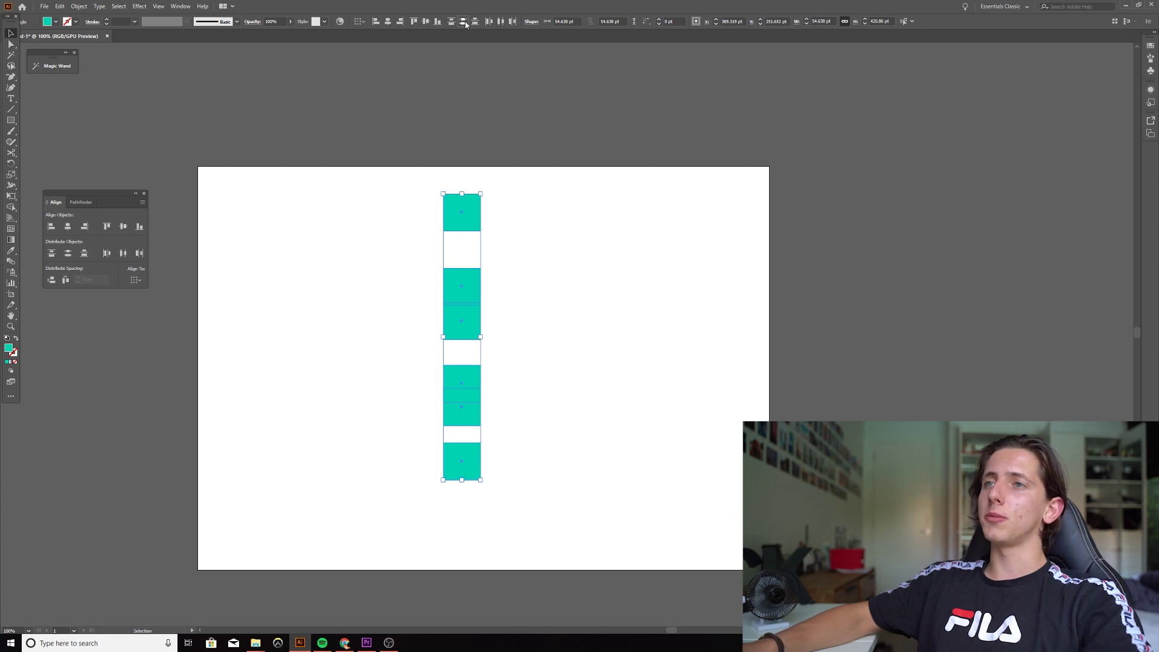
pyautogui.click(465, 24)
pyautogui.moveTo(310, 176); pyautogui.dragTo(574, 505)
pyautogui.moveTo(447, 429); pyautogui.dragTo(289, 414)
# - Copy the column of squares to the right and scatter the six copies around the artboard
pyautogui.click(293, 409)
pyautogui.click(299, 441)
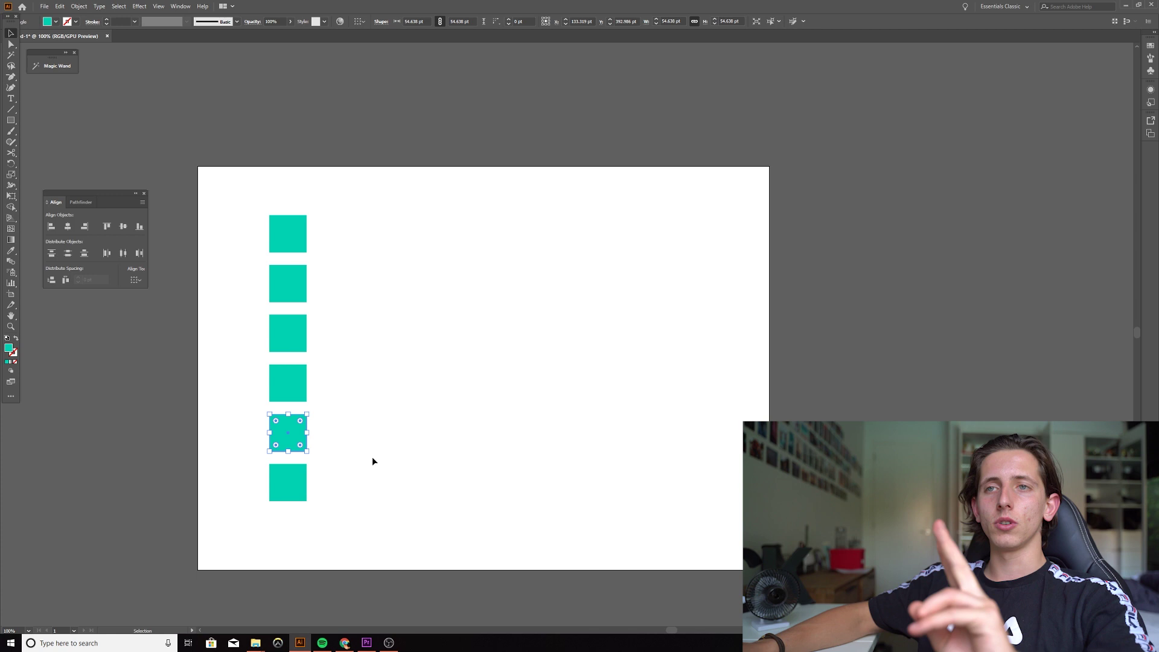
pyautogui.click(383, 509)
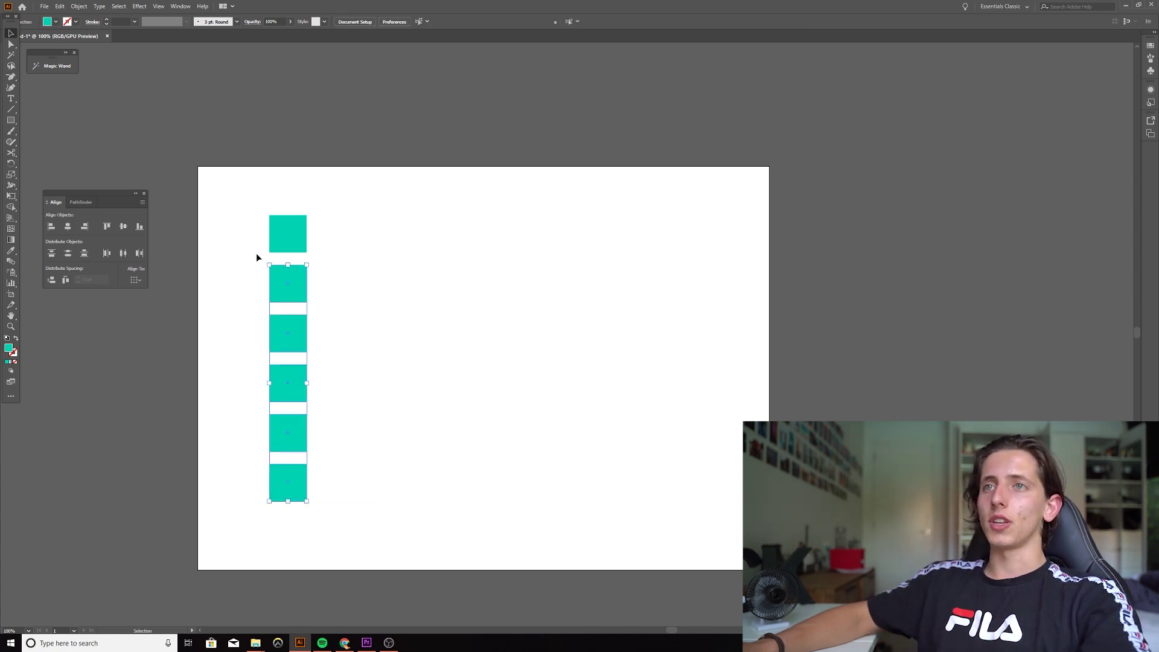
pyautogui.moveTo(245, 199); pyautogui.dragTo(320, 514)
pyautogui.moveTo(299, 440); pyautogui.dragTo(553, 443)
pyautogui.moveTo(547, 480); pyautogui.dragTo(473, 482)
pyautogui.moveTo(540, 442); pyautogui.dragTo(610, 486)
pyautogui.moveTo(543, 386); pyautogui.dragTo(451, 313)
pyautogui.moveTo(538, 331); pyautogui.dragTo(576, 324)
pyautogui.moveTo(539, 289); pyautogui.dragTo(649, 228)
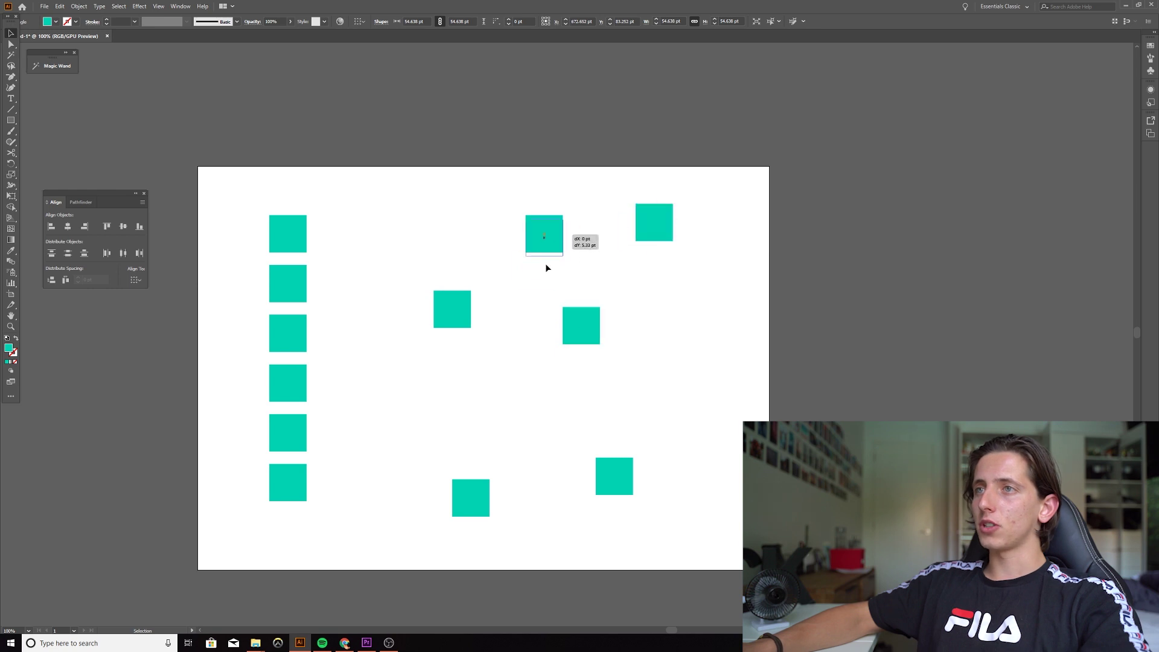
pyautogui.moveTo(545, 244); pyautogui.dragTo(498, 431)
# - Line the six scattered squares up in one evenly spaced horizontal row
pyautogui.moveTo(414, 205); pyautogui.dragTo(679, 522)
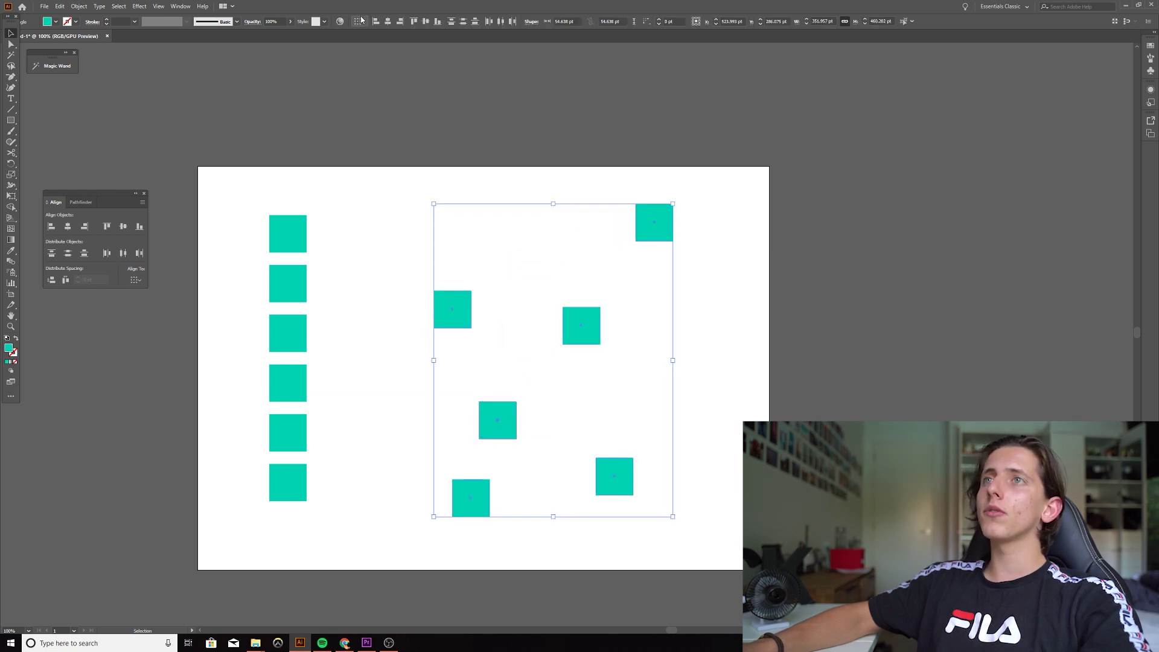
pyautogui.click(426, 22)
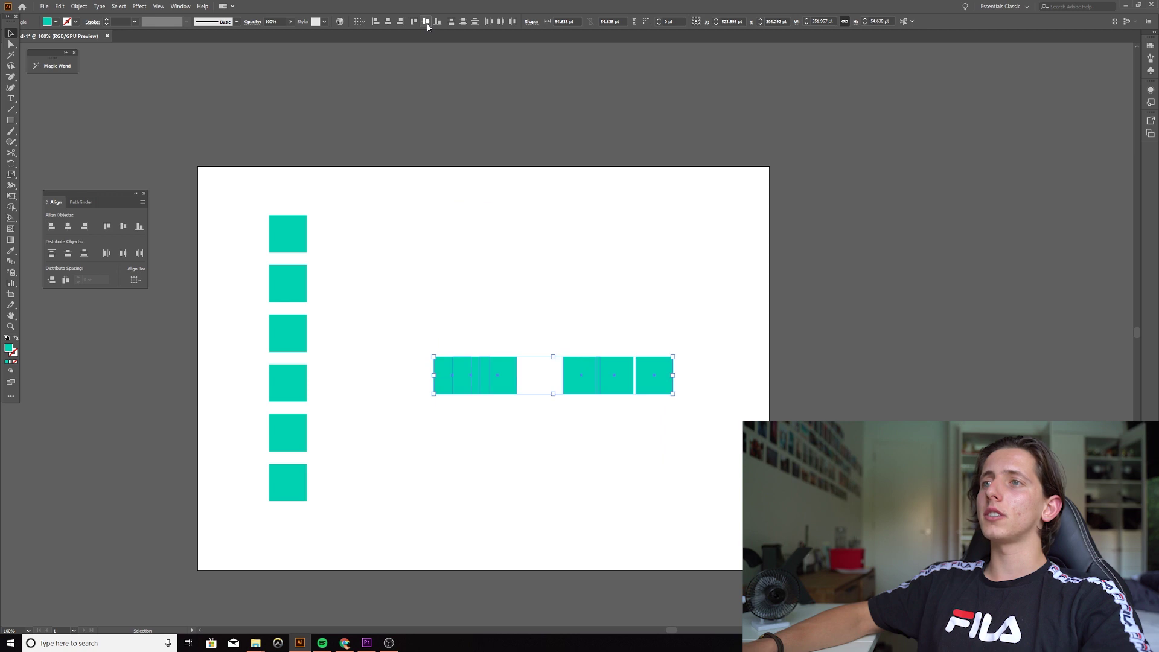
pyautogui.click(500, 22)
# - Draw a test rectangle on the artboard and delete it
pyautogui.click(541, 237)
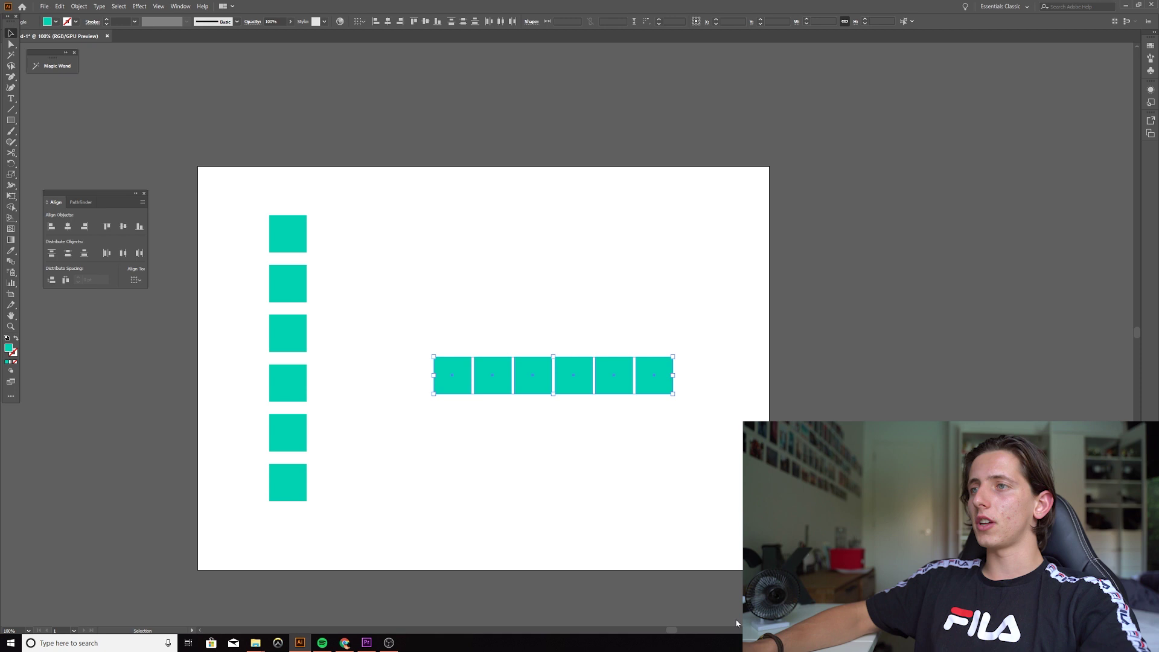
pyautogui.moveTo(292, 282); pyautogui.dragTo(362, 349)
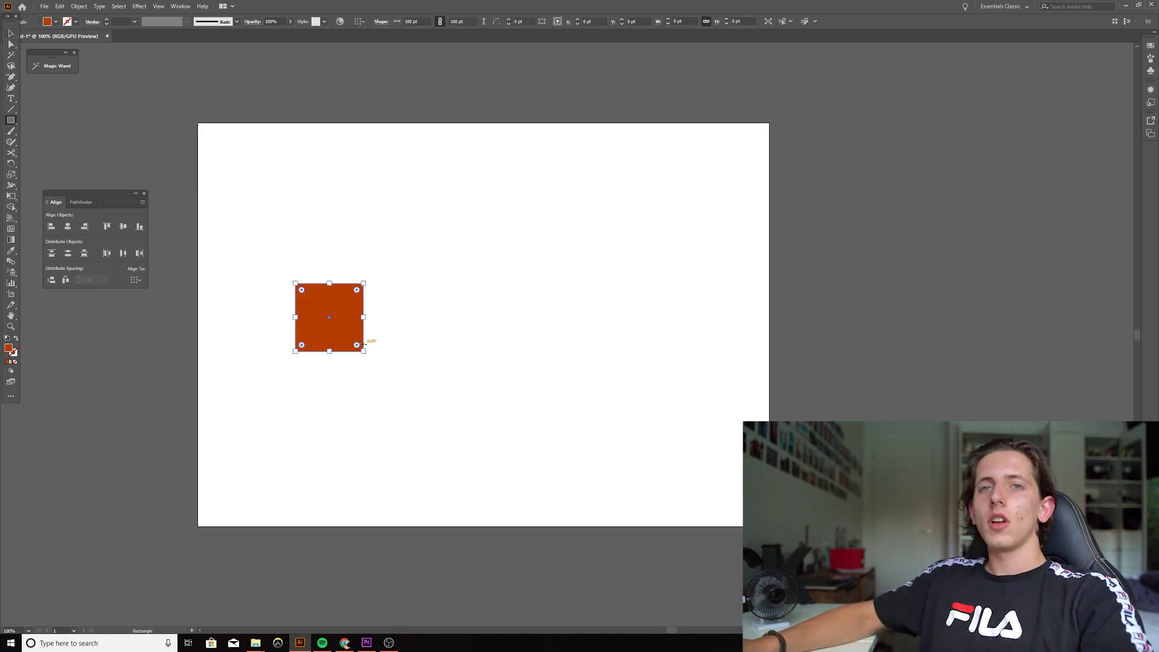
pyautogui.press('Delete')
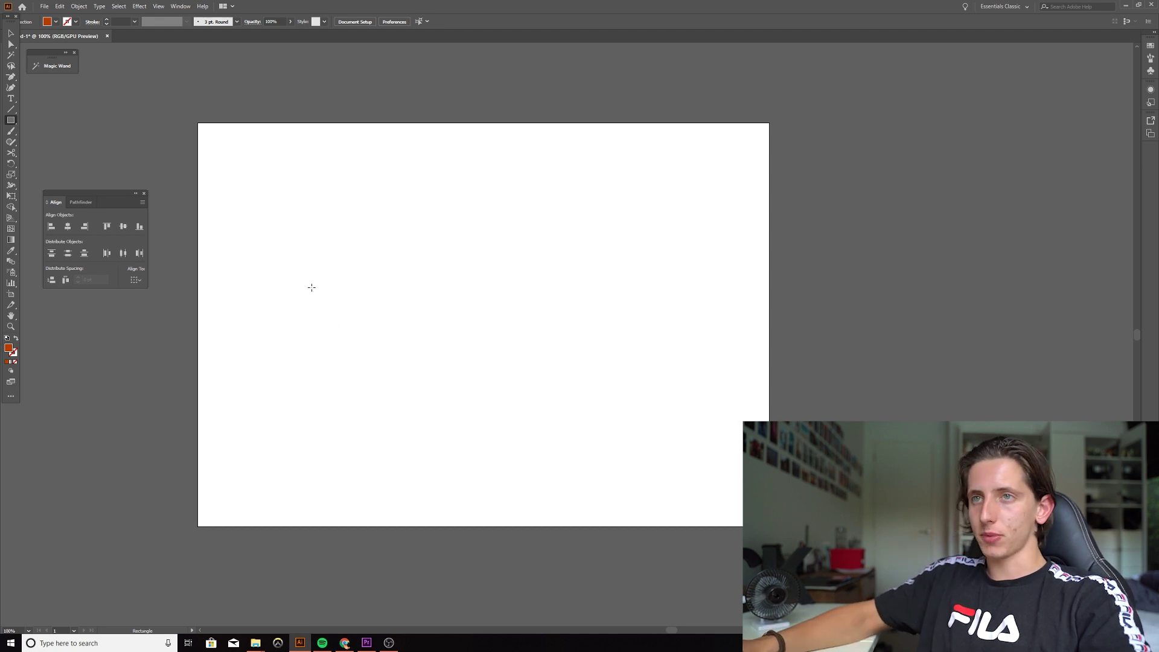
# - Draw a square and duplicate it into a row of four
pyautogui.moveTo(274, 277)
pyautogui.mouseDown()
pyautogui.moveTo(332, 329)
pyautogui.moveTo(312, 340)
pyautogui.moveTo(629, 340)
pyautogui.mouseUp()
pyautogui.press('v')
pyautogui.moveTo(680, 425); pyautogui.dragTo(382, 286)
# - Recolour the second, third and fourth squares green, cyan and magenta with the Eyedropper
pyautogui.click(459, 340)
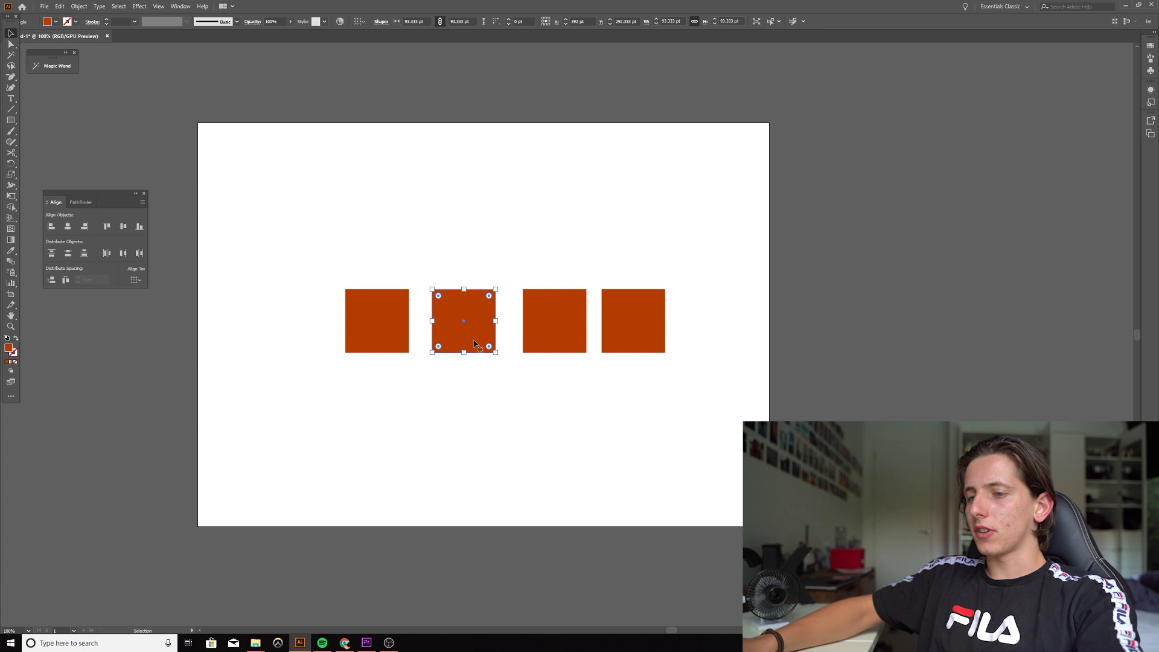
pyautogui.press('i')
pyautogui.keyDown('ctrl'); pyautogui.click(555, 320); pyautogui.keyUp('ctrl')
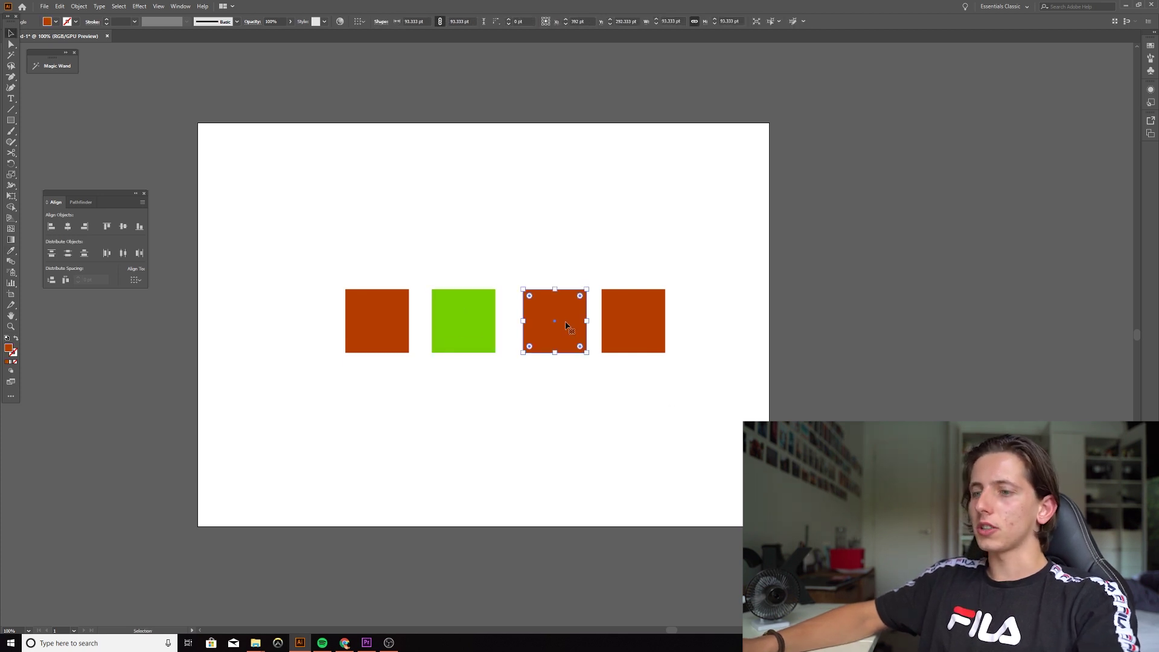
pyautogui.press('v')
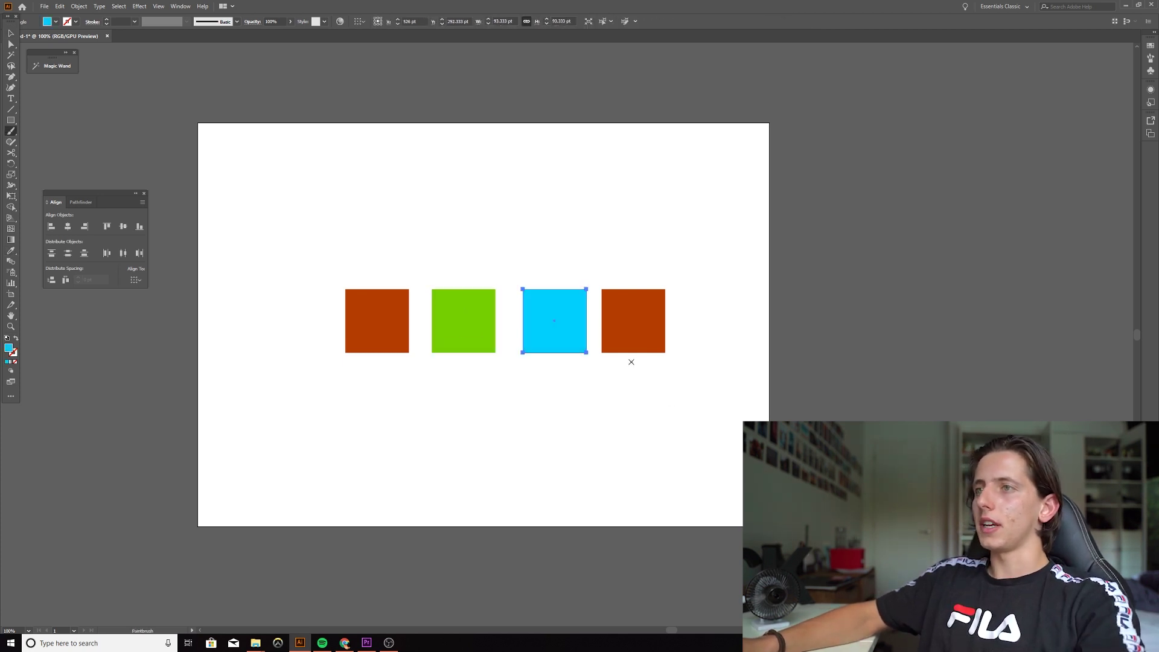
pyautogui.click(635, 351)
pyautogui.press('i')
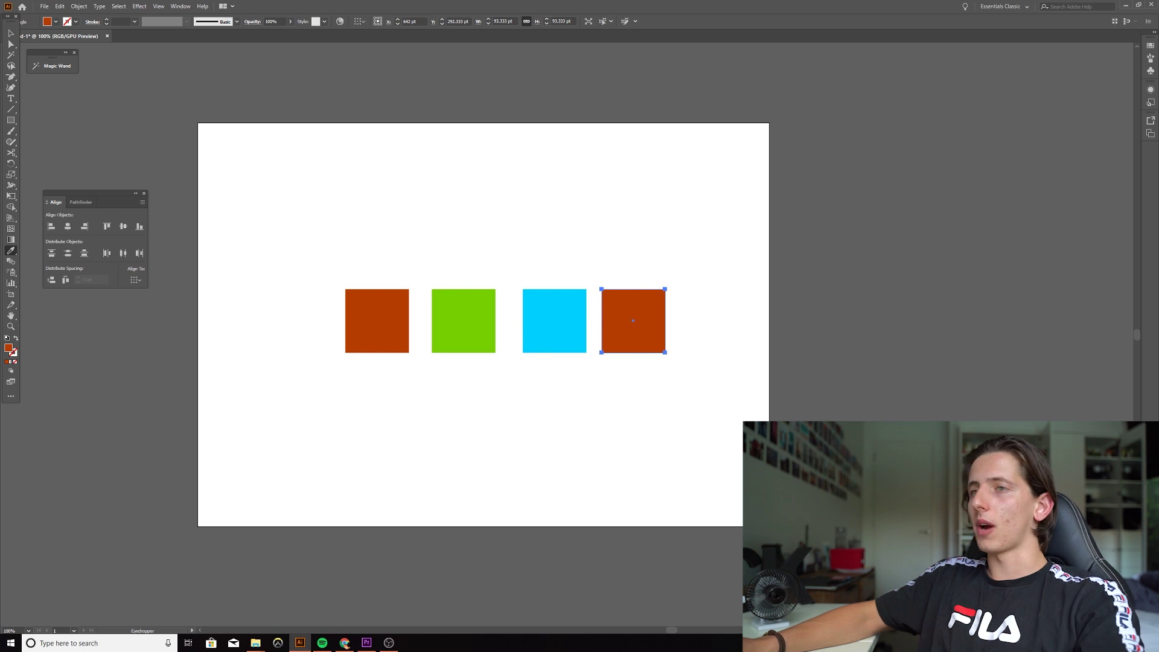
pyautogui.press('v')
pyautogui.hotkey('ctrl', 'a')
# - Shift the row left and add a bright orange duplicate square at its left end
pyautogui.moveTo(450, 314); pyautogui.dragTo(436, 314)
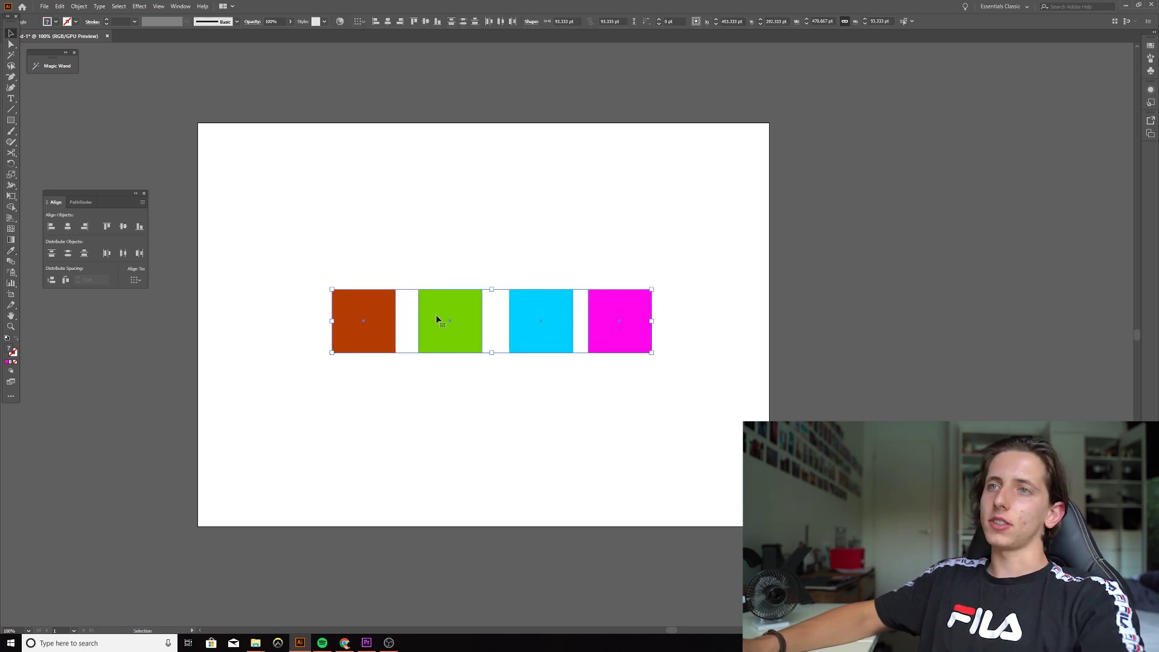
pyautogui.click(626, 357)
pyautogui.click(368, 338)
pyautogui.moveTo(369, 338); pyautogui.dragTo(293, 339)
pyautogui.press('i')
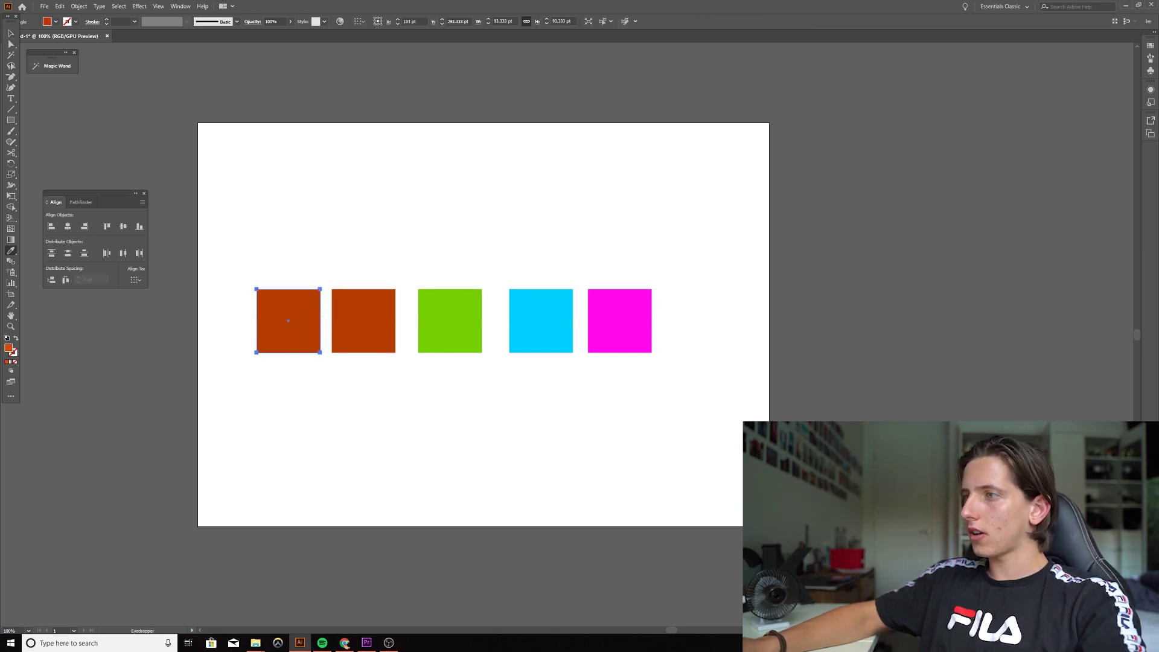
pyautogui.press('v')
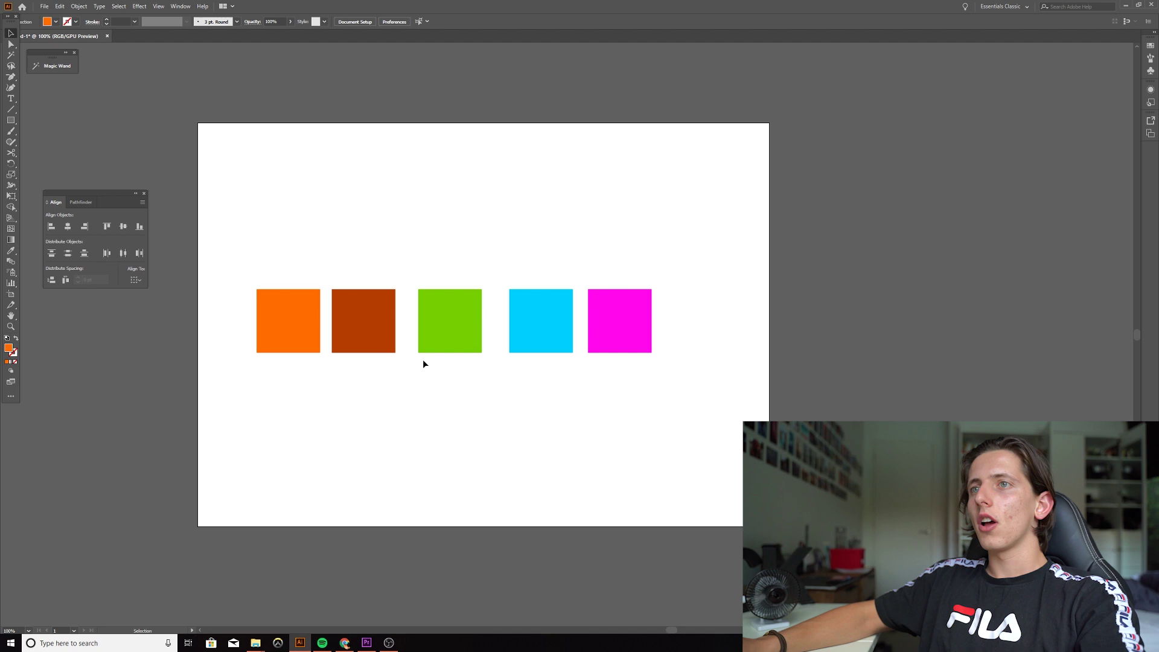
# - Use the Magic Wand on the bright orange square, which selects both orange squares
pyautogui.click(10, 56)
pyautogui.click(276, 322)
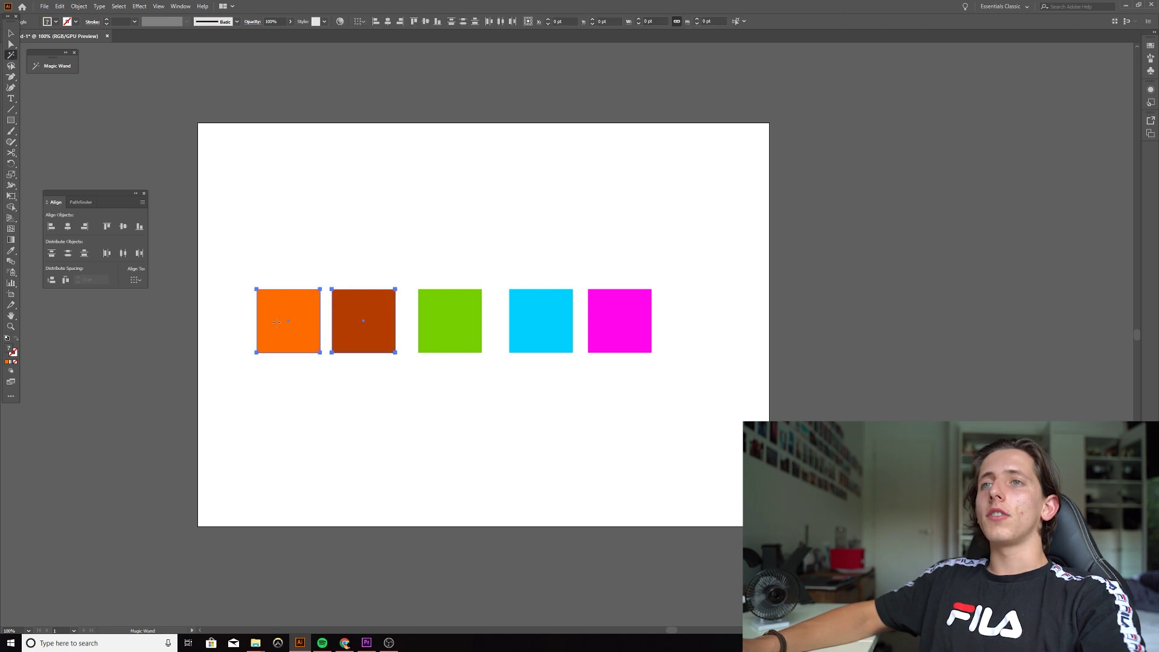
pyautogui.press('v')
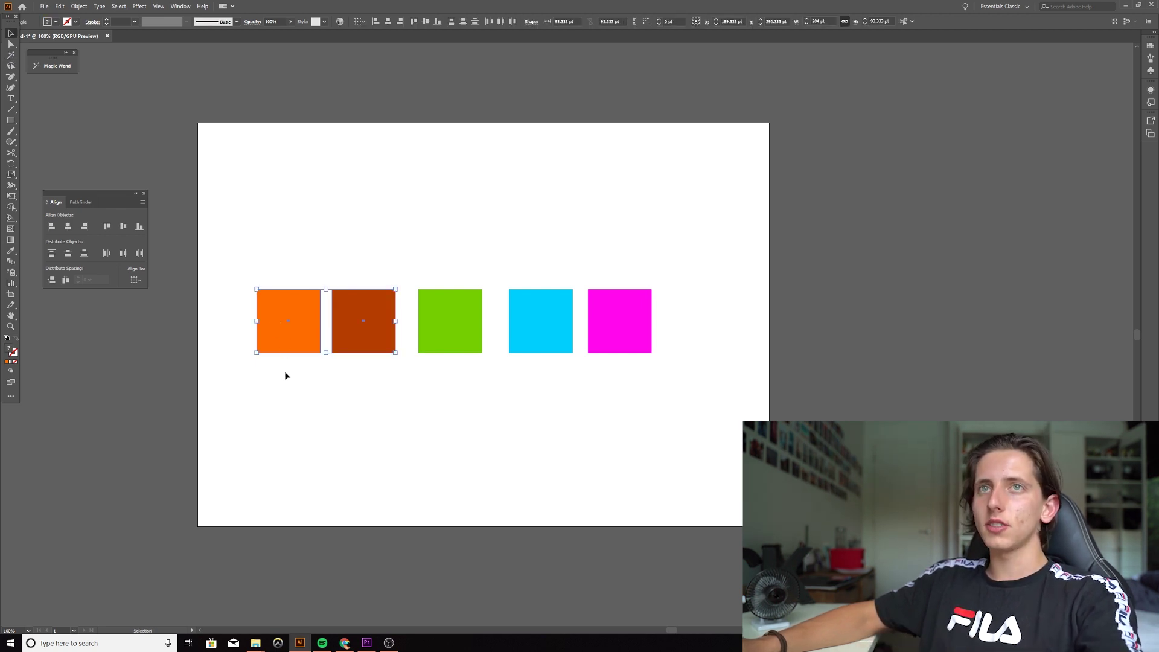
pyautogui.click(291, 372)
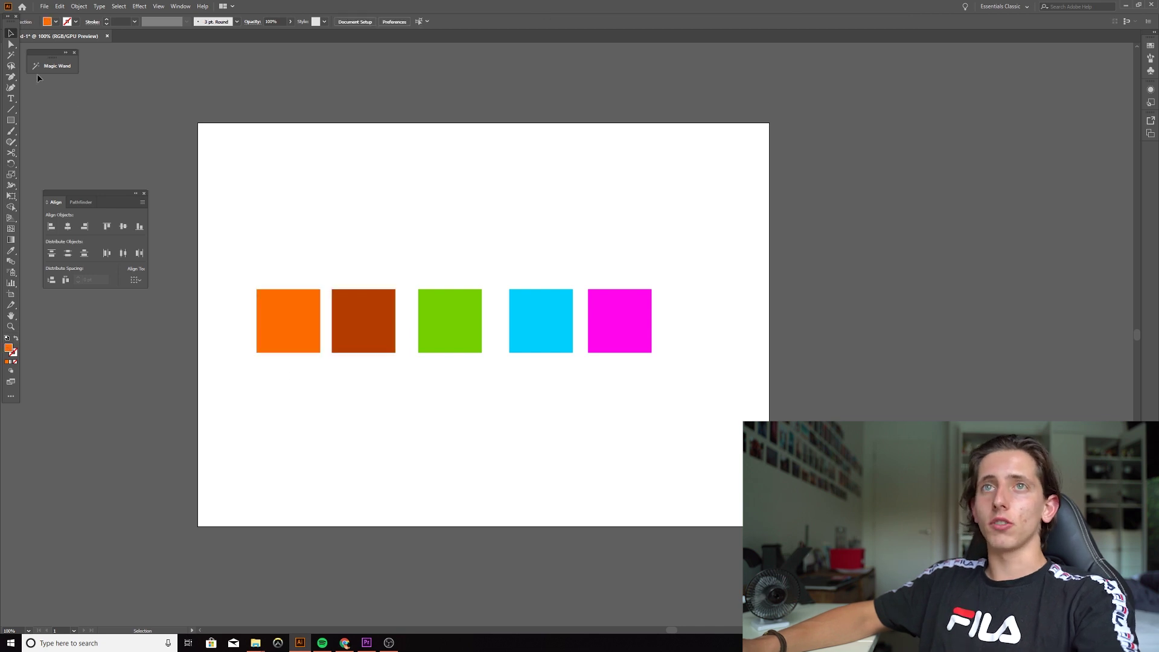
# - Set the Magic Wand fill colour tolerance to 0
pyautogui.doubleClick(9, 59)
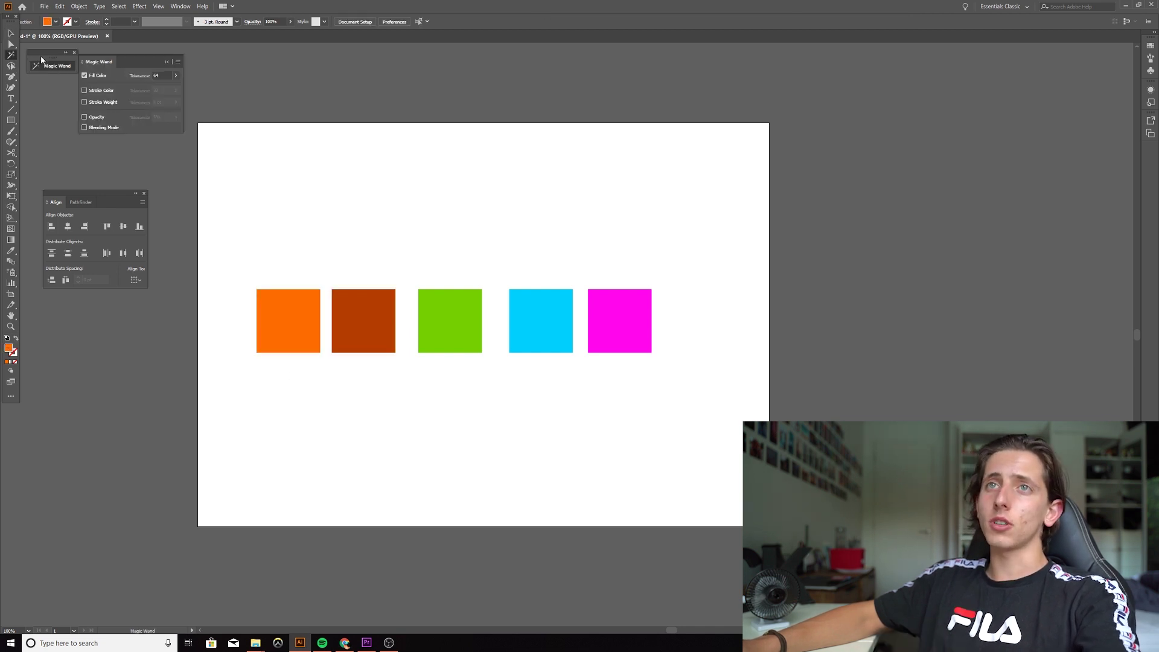
pyautogui.click(157, 77)
pyautogui.write('0')
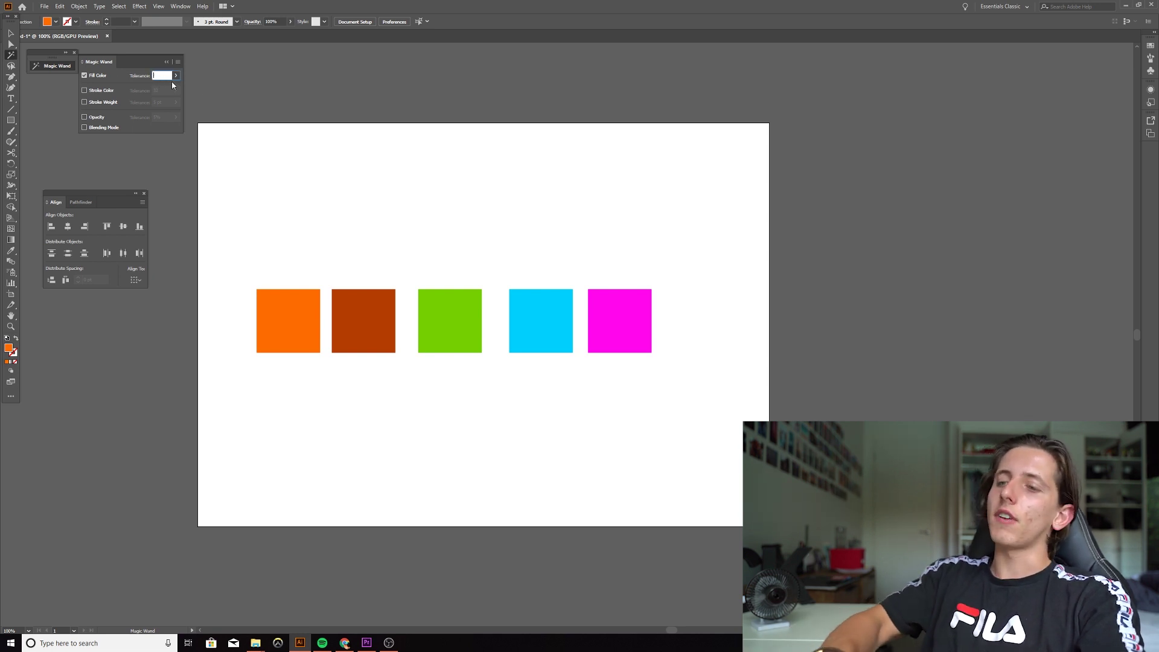
pyautogui.press('Return')
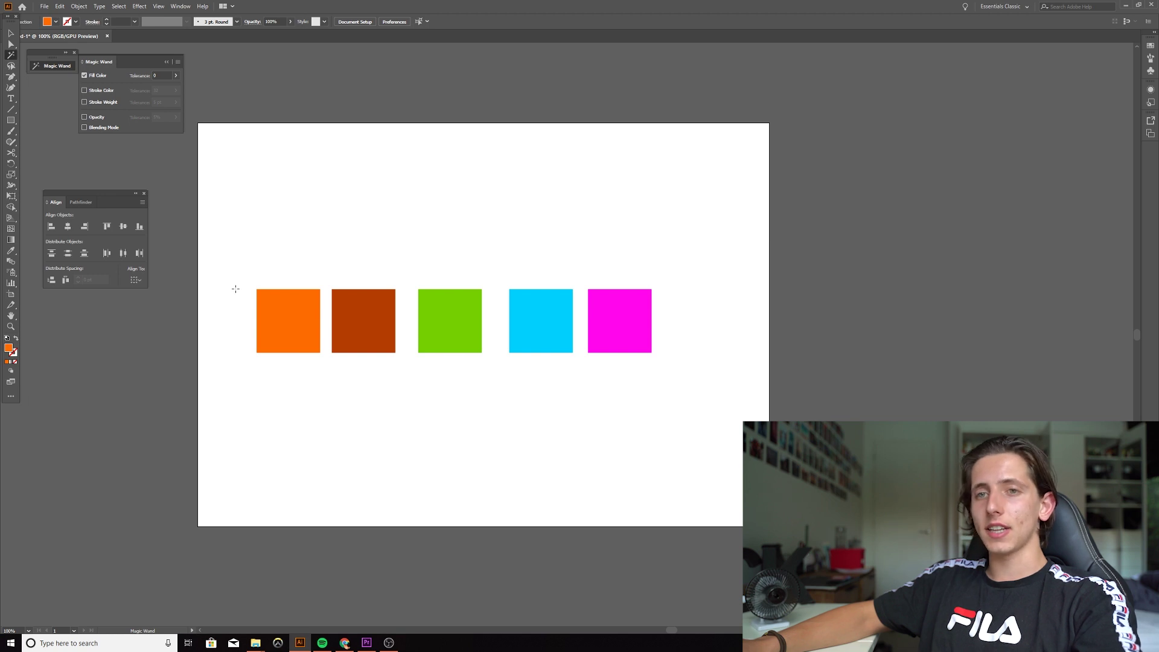
# - Duplicate the bright orange square directly below the original
pyautogui.click(281, 324)
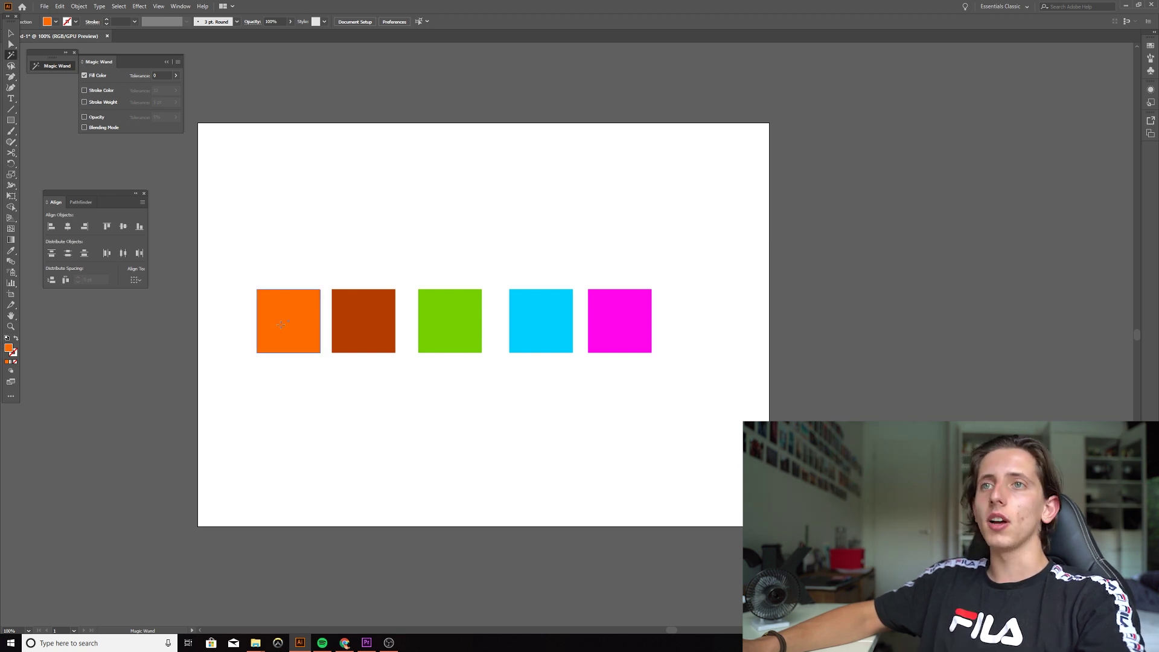
pyautogui.press('v')
pyautogui.keyDown('alt'); pyautogui.moveTo(297, 326); pyautogui.dragTo(296, 403); pyautogui.keyUp('alt')
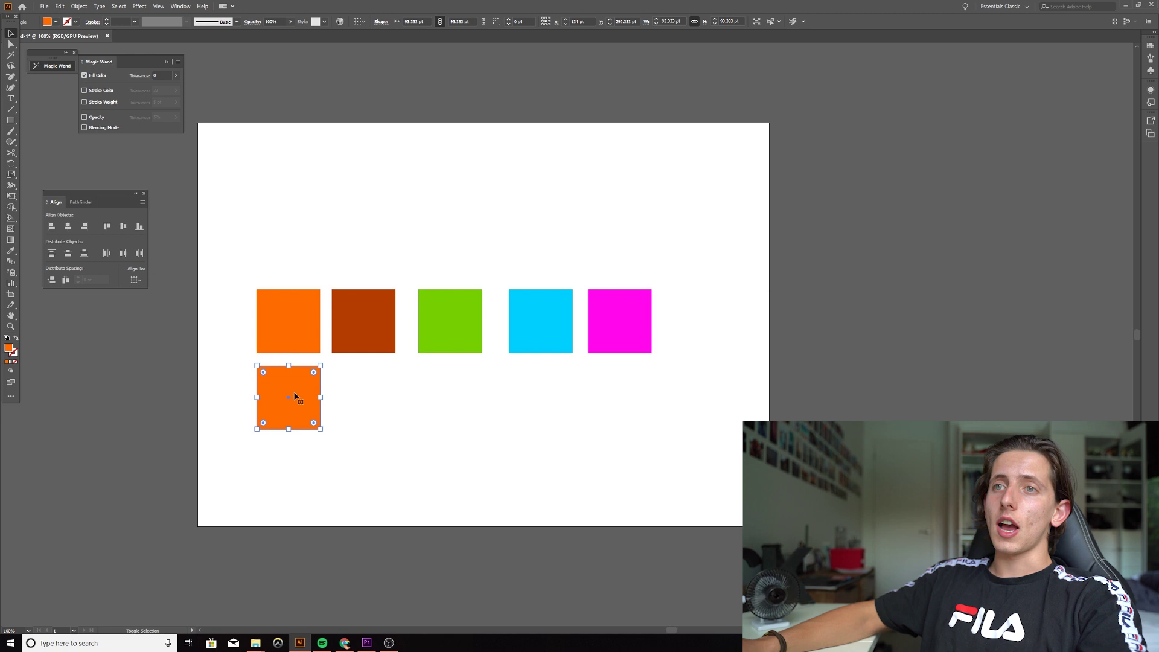
pyautogui.click(50, 121)
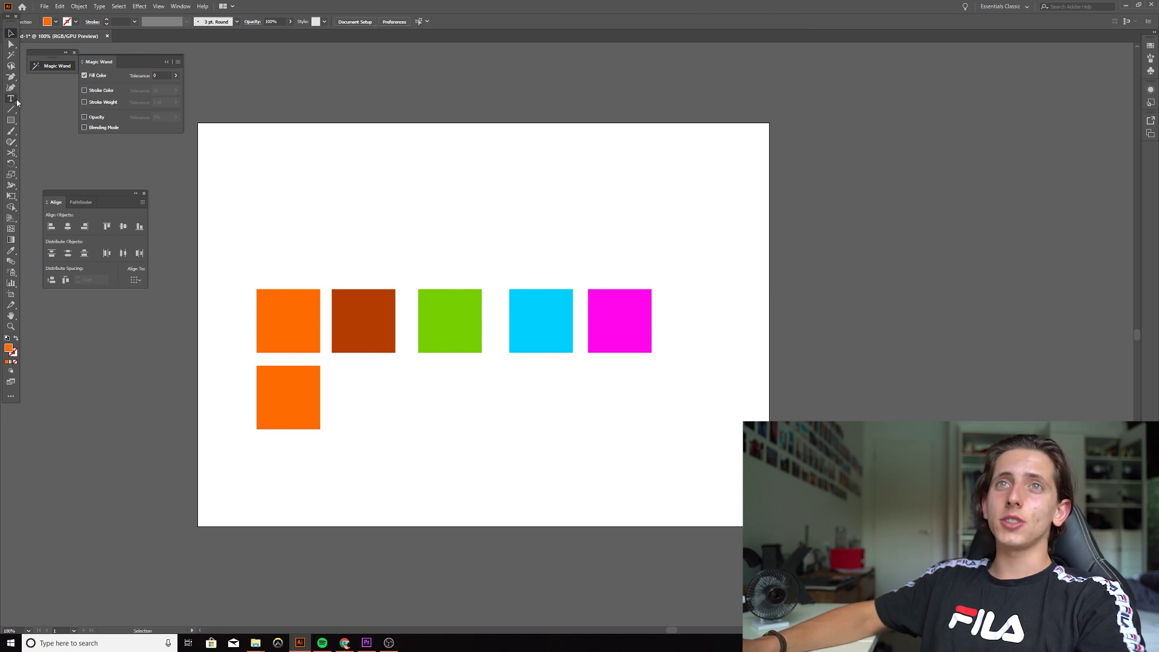
# - Magic Wand-select both identical orange squares, then delete the lower duplicate
pyautogui.click(11, 54)
pyautogui.click(288, 302)
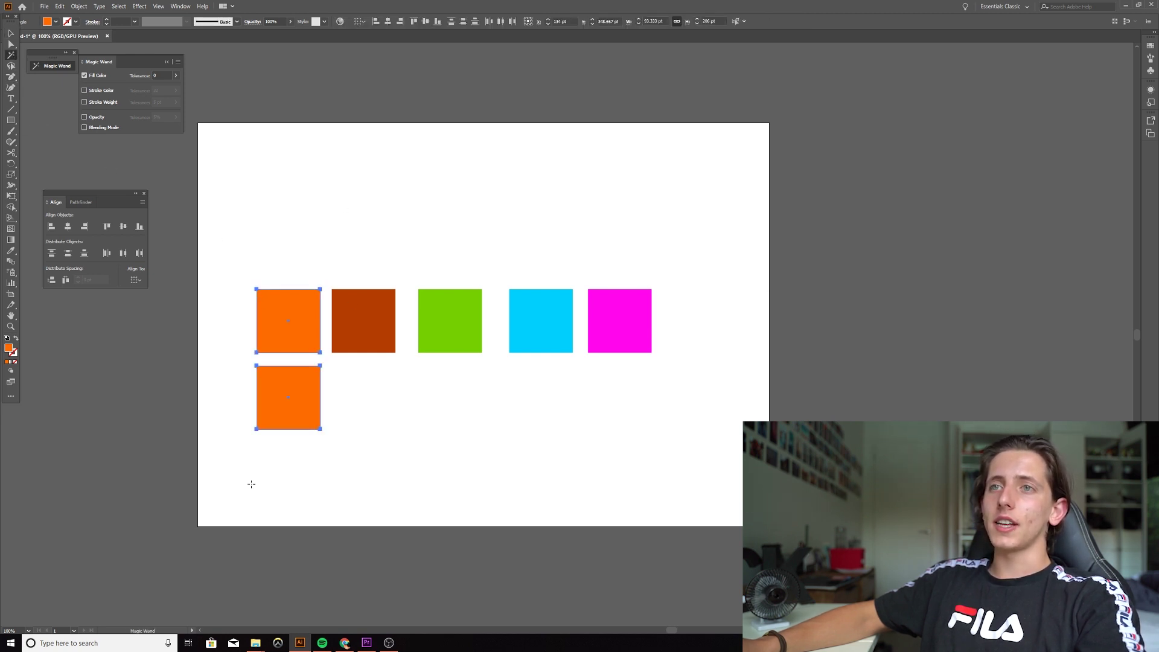
pyautogui.click(534, 442)
pyautogui.press('v')
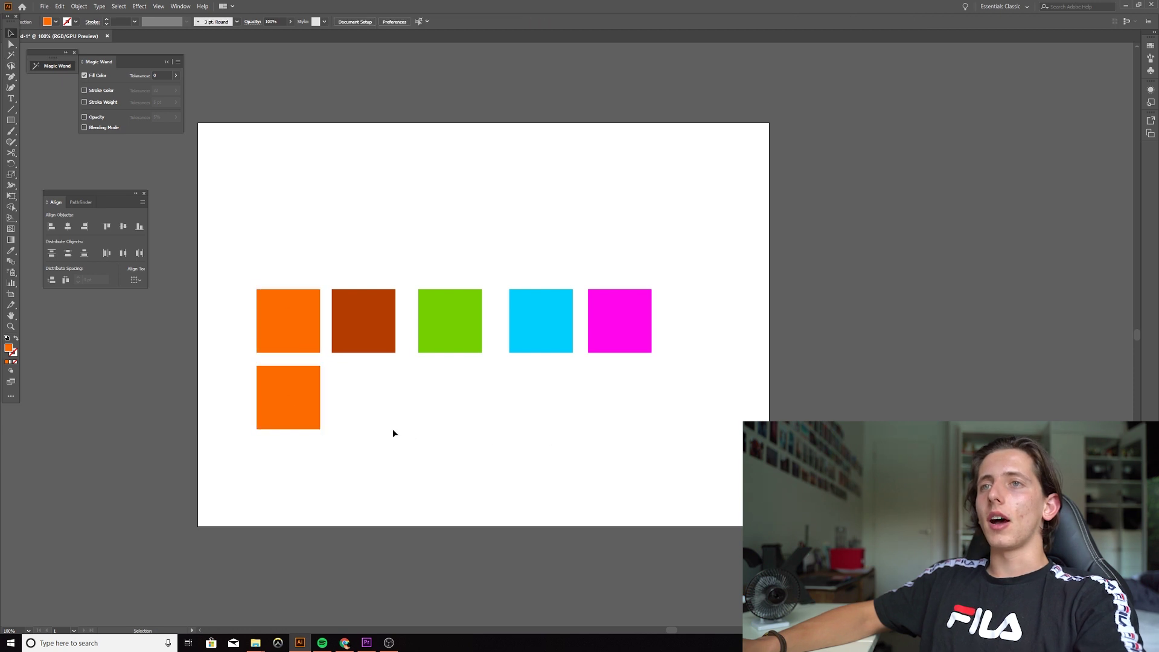
pyautogui.click(295, 407)
pyautogui.press('Delete')
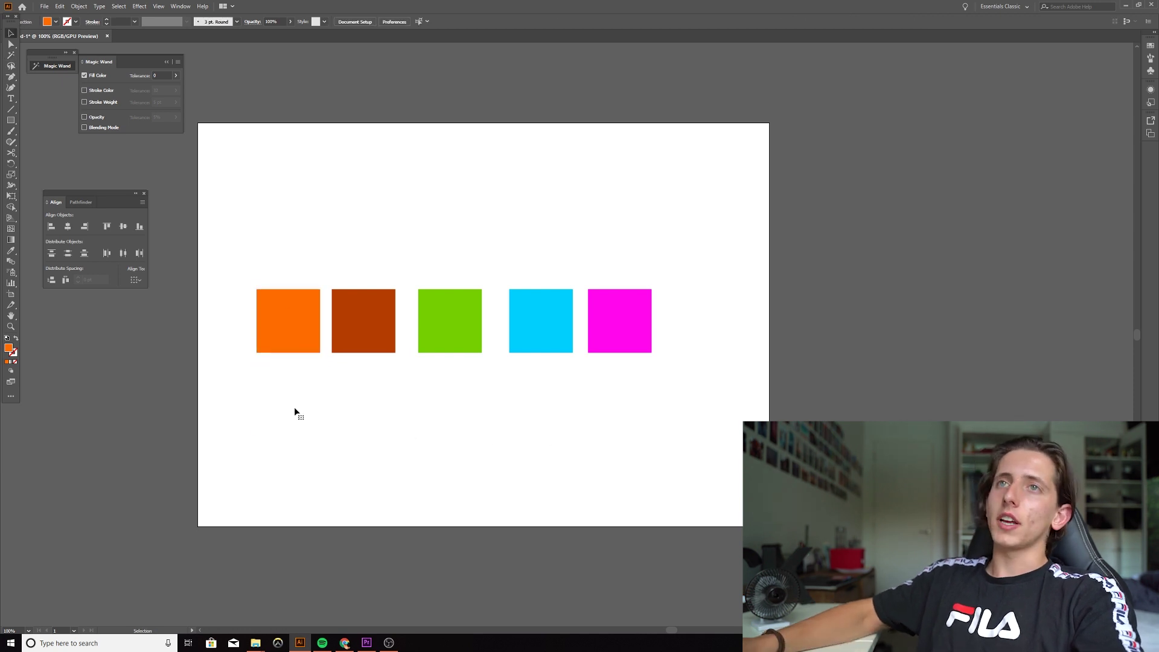
# - Set Magic Wand tolerance to 67 and select squares similar to the bright orange one
pyautogui.click(176, 78)
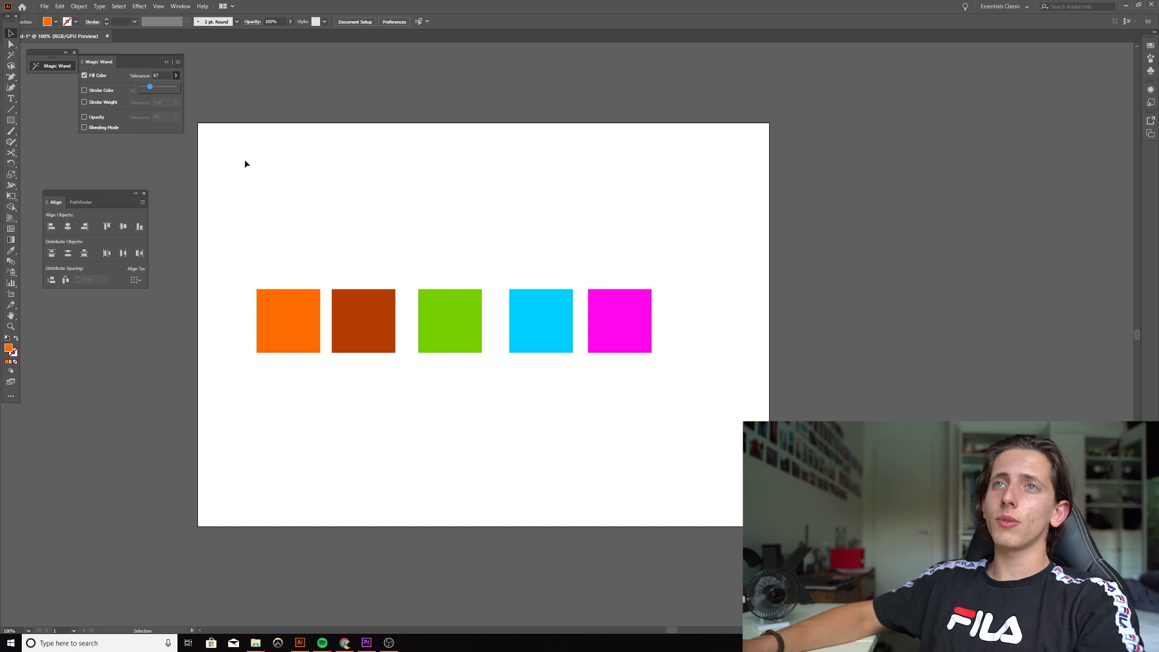
pyautogui.press('Return')
pyautogui.click(11, 54)
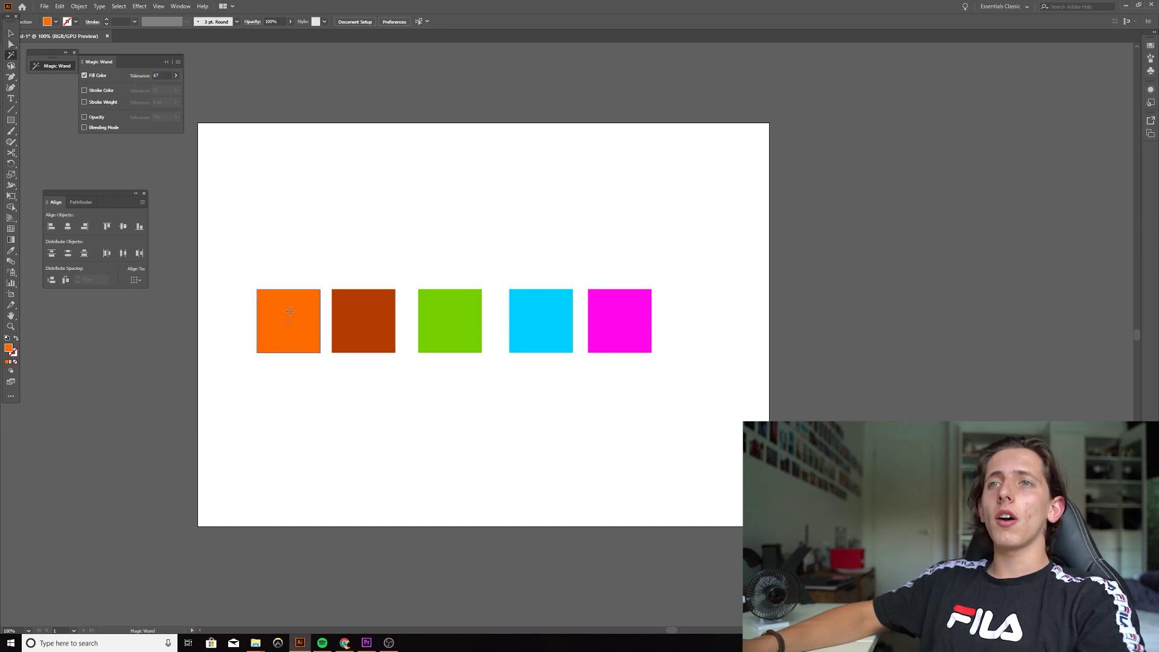
pyautogui.click(289, 311)
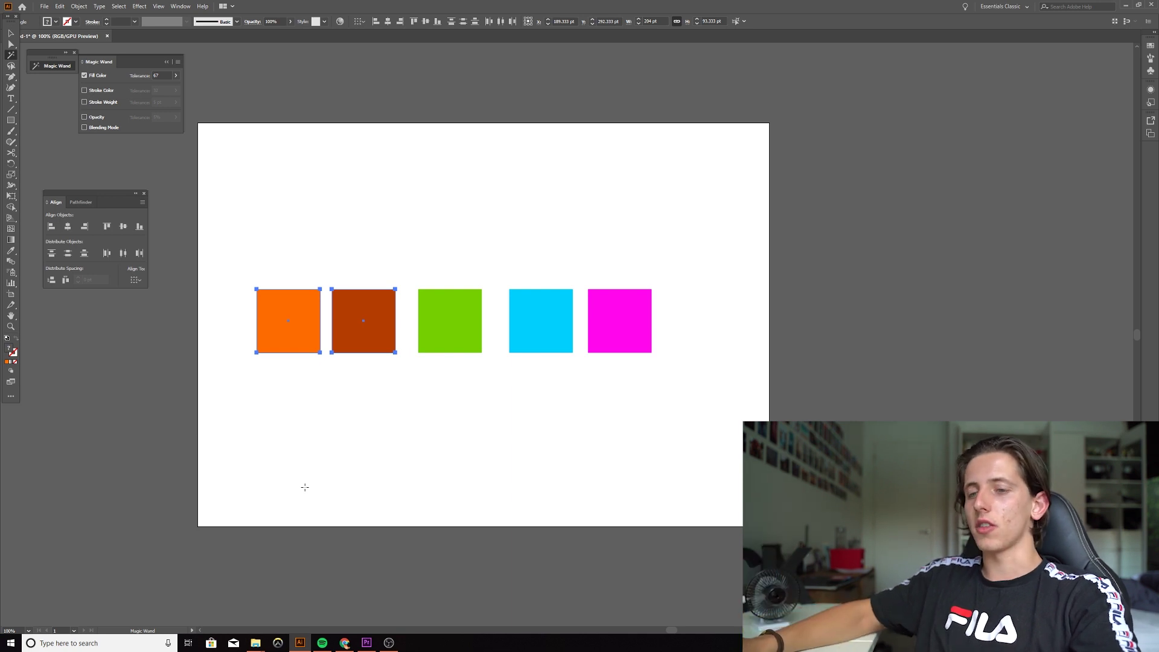
# - Raise the tolerance to 202 and Magic Wand-select all five squares
pyautogui.click(175, 76)
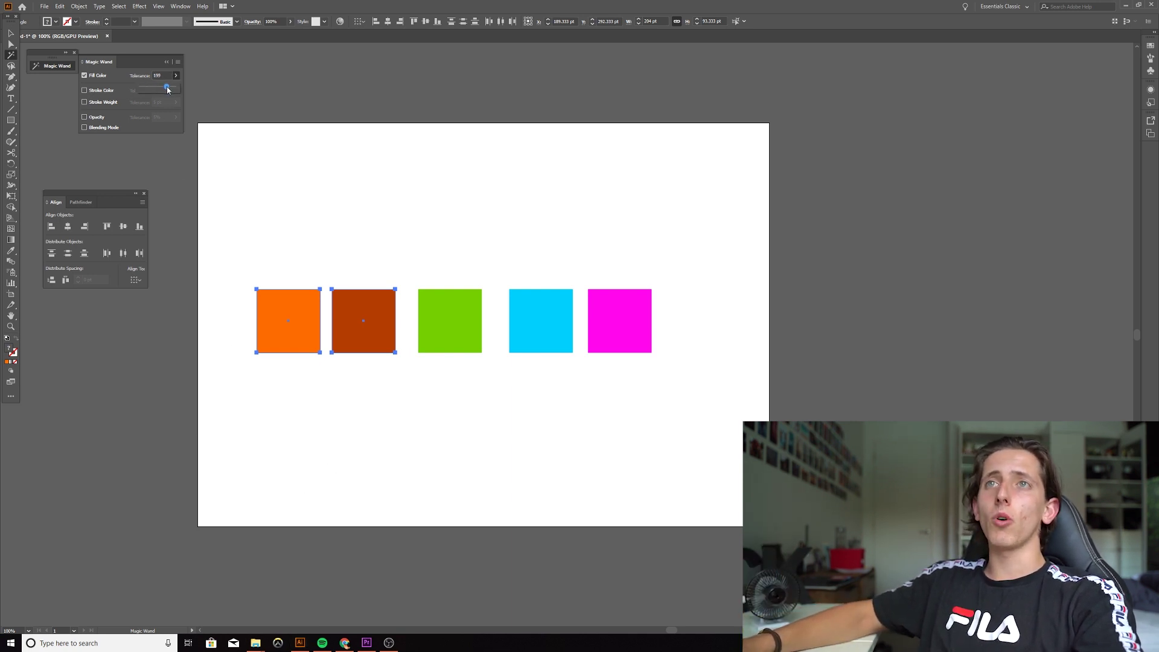
pyautogui.click(11, 34)
pyautogui.click(45, 88)
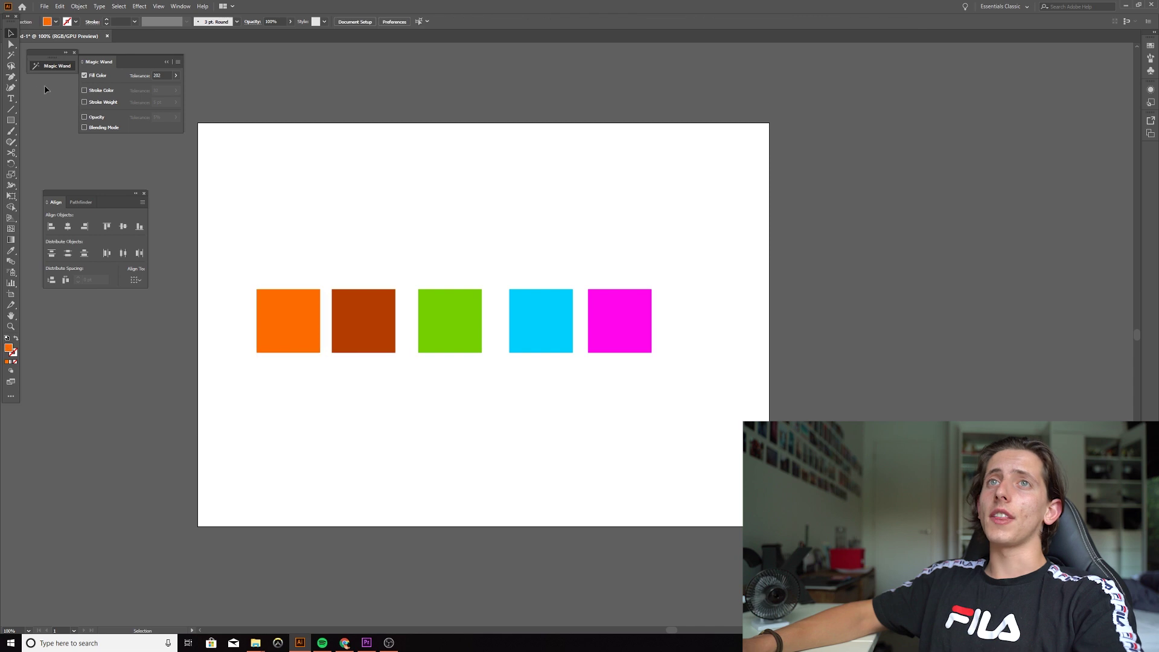
pyautogui.click(11, 55)
pyautogui.click(364, 326)
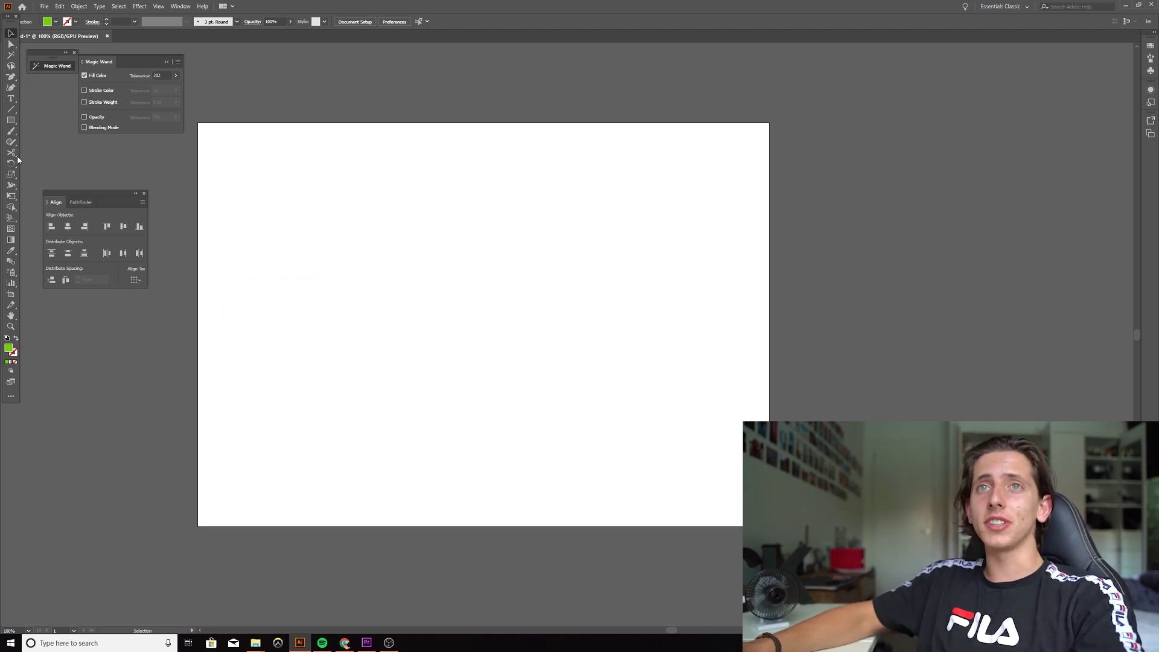
# - Draw a green square on the artboard
pyautogui.click(9, 125)
pyautogui.moveTo(239, 230); pyautogui.dragTo(369, 273)
pyautogui.press('v')
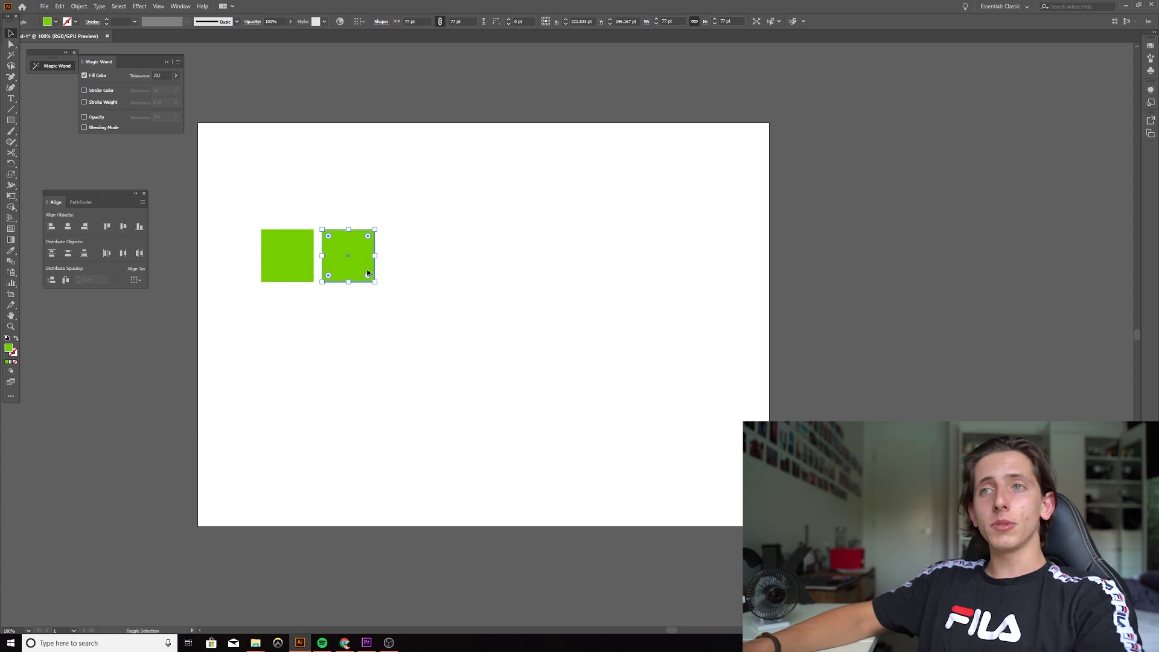
# - Duplicate the green square twice to the right, forming an evenly spaced row of three
pyautogui.click(319, 258)
pyautogui.scroll(2, 303, 269)
pyautogui.click(421, 323)
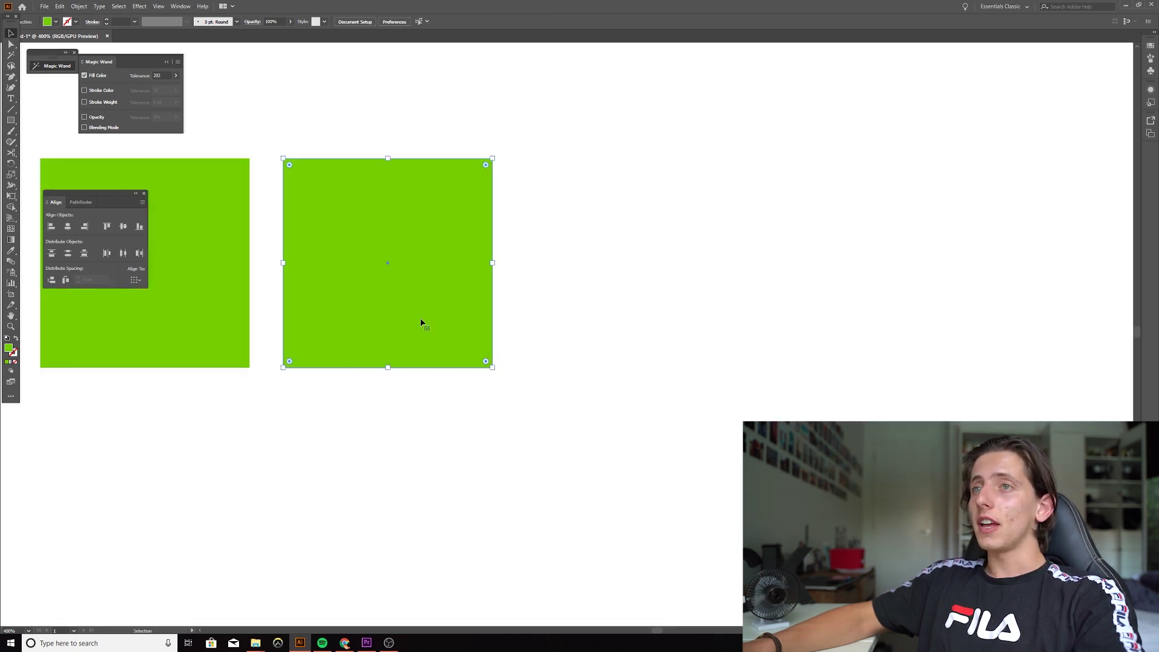
pyautogui.scroll(2, 421, 324)
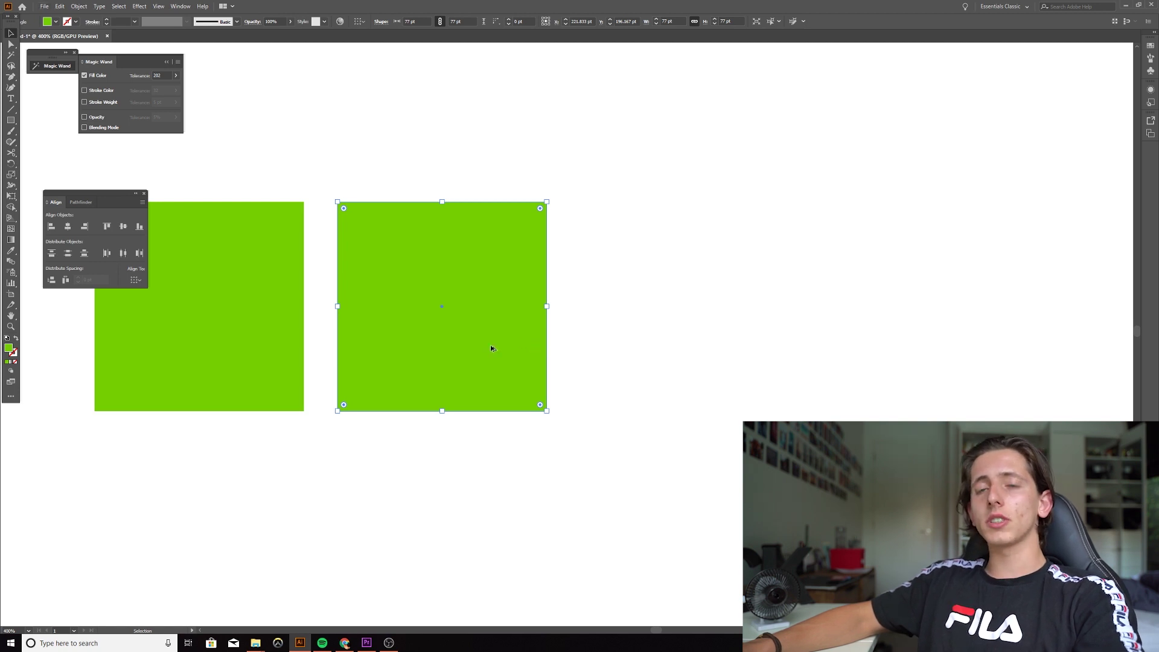
pyautogui.scroll(-1, 491, 348)
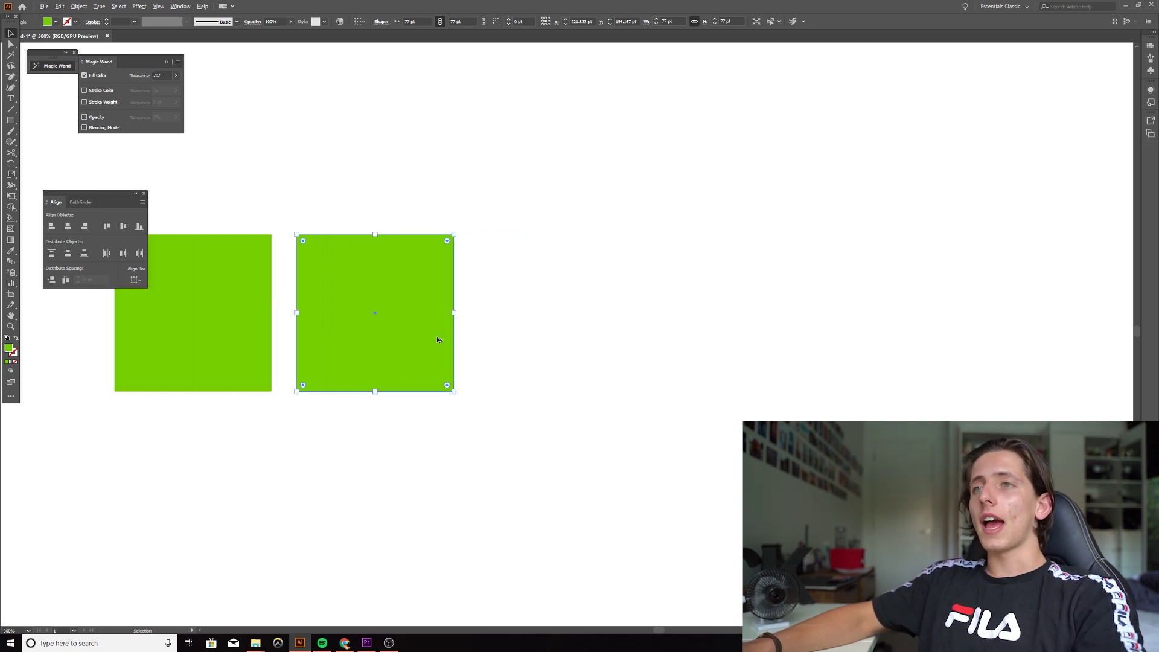
pyautogui.moveTo(400, 340); pyautogui.dragTo(579, 353)
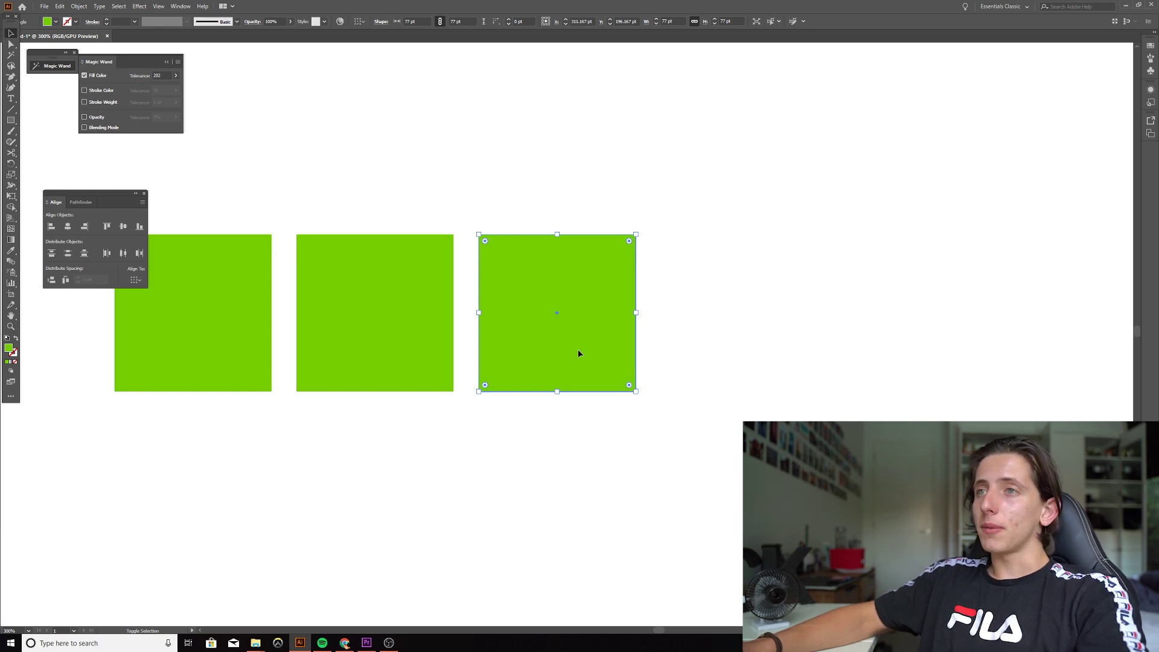
pyautogui.hotkey('ctrl', '-')
pyautogui.hotkey('ctrl', '-')
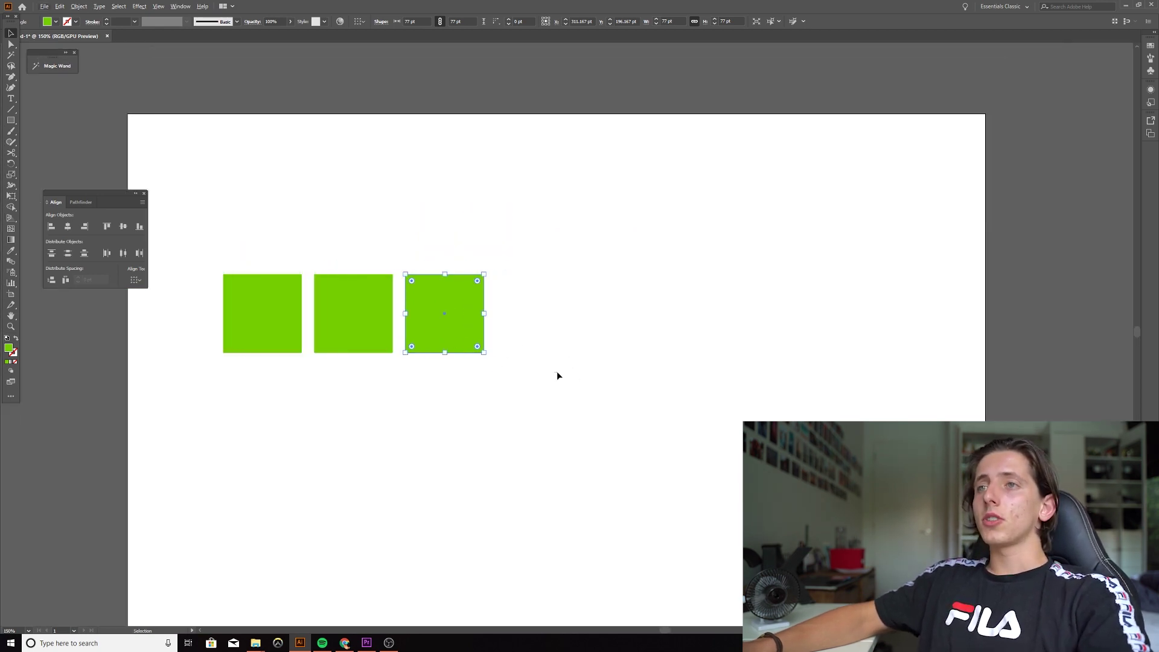
# - Copy the row of three green squares straight down to make two rows
pyautogui.hotkey('ctrl', 'a')
pyautogui.scroll(-1, 356, 299)
pyautogui.moveTo(356, 299); pyautogui.dragTo(355, 382)
pyautogui.click(576, 461)
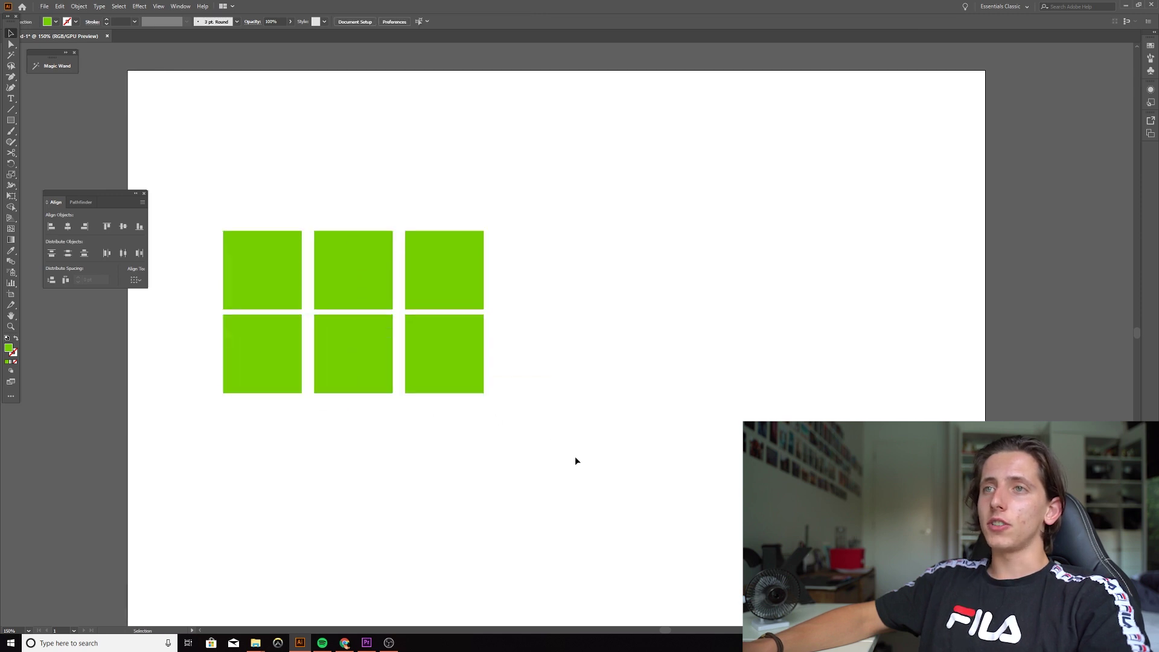
pyautogui.moveTo(576, 461); pyautogui.dragTo(221, 228)
# - Duplicate the six squares to the right, forming a 6×2 grid
pyautogui.moveTo(422, 311); pyautogui.dragTo(693, 316)
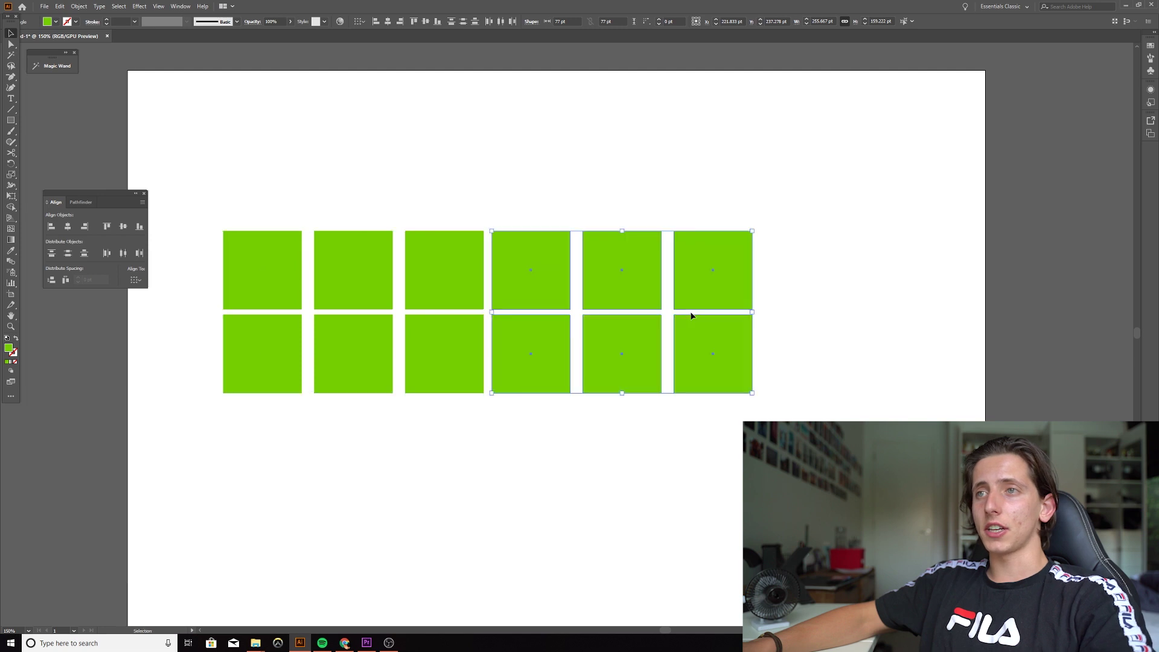
pyautogui.scroll(-1, 513, 370)
pyautogui.hscroll(1, 534, 381)
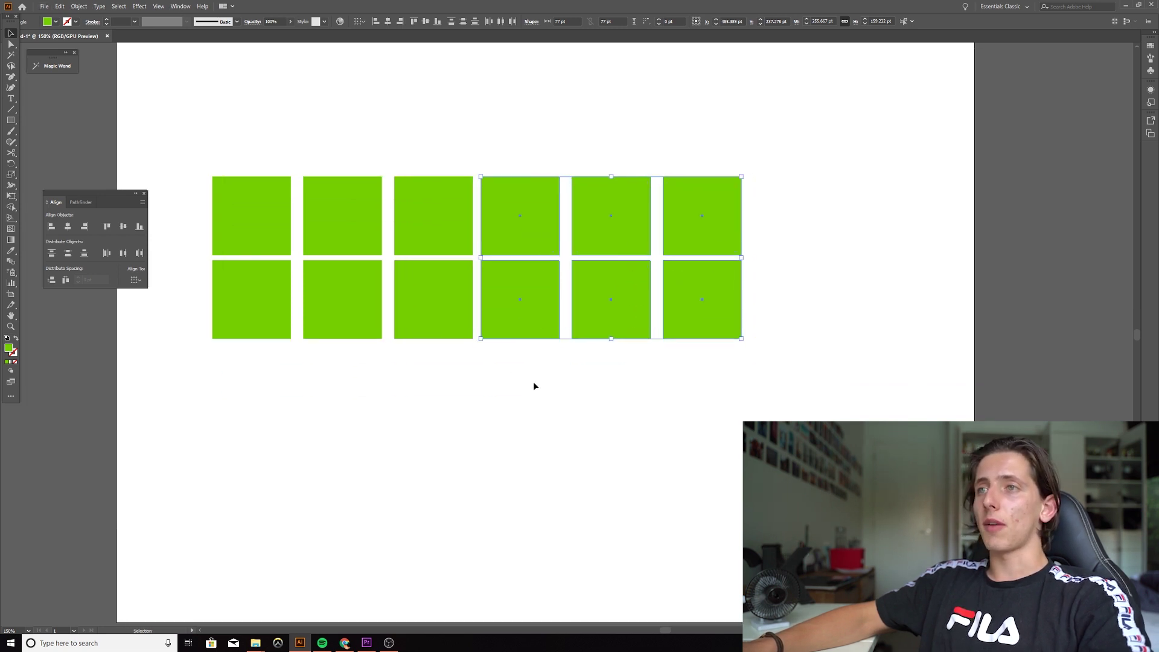
pyautogui.scroll(-2, 535, 381)
# - Copy the whole grid straight down into a six-by-four grid of 24 squares
pyautogui.hotkey('ctrl', 'a')
pyautogui.scroll(-1, 513, 326)
pyautogui.moveTo(526, 331); pyautogui.dragTo(525, 408)
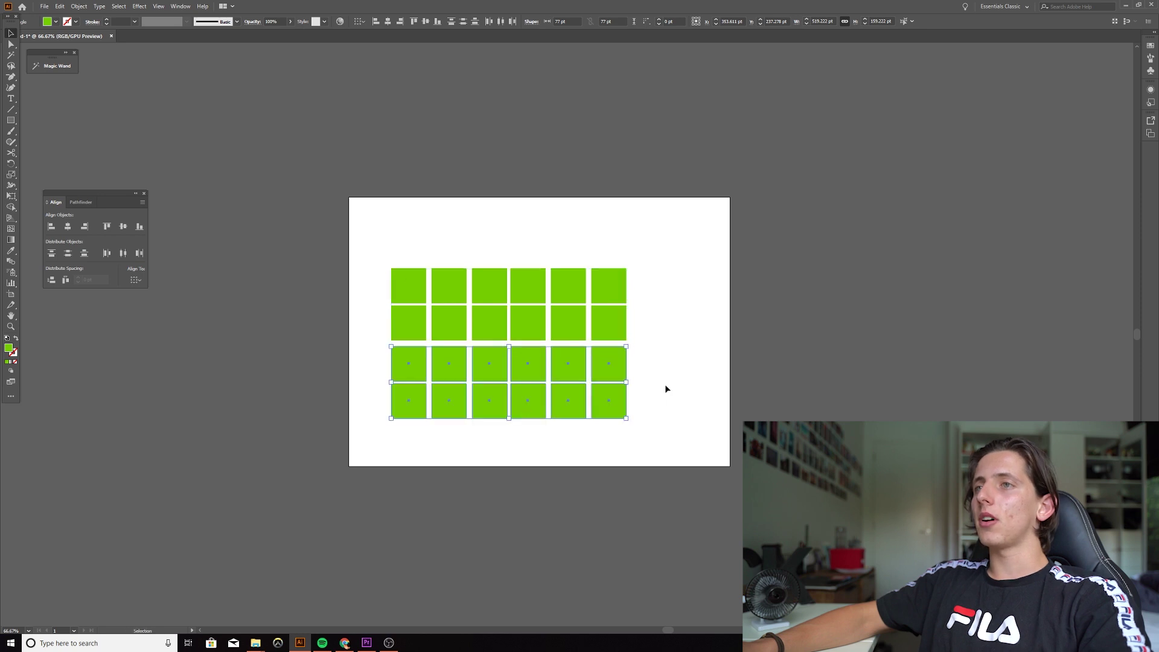
pyautogui.hscroll(2, 664, 388)
pyautogui.click(632, 433)
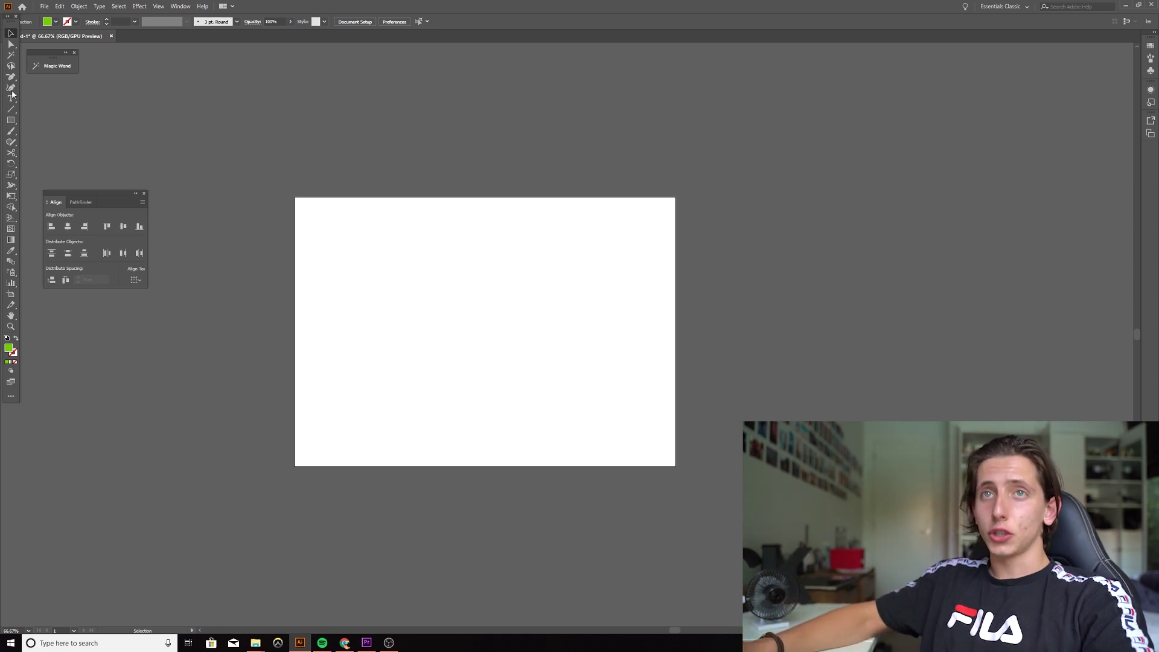
# - Draw a green square and give the front square a blue fill with the Eyedropper
pyautogui.click(10, 121)
pyautogui.moveTo(366, 268); pyautogui.dragTo(439, 344)
pyautogui.press('v')
pyautogui.press('i')
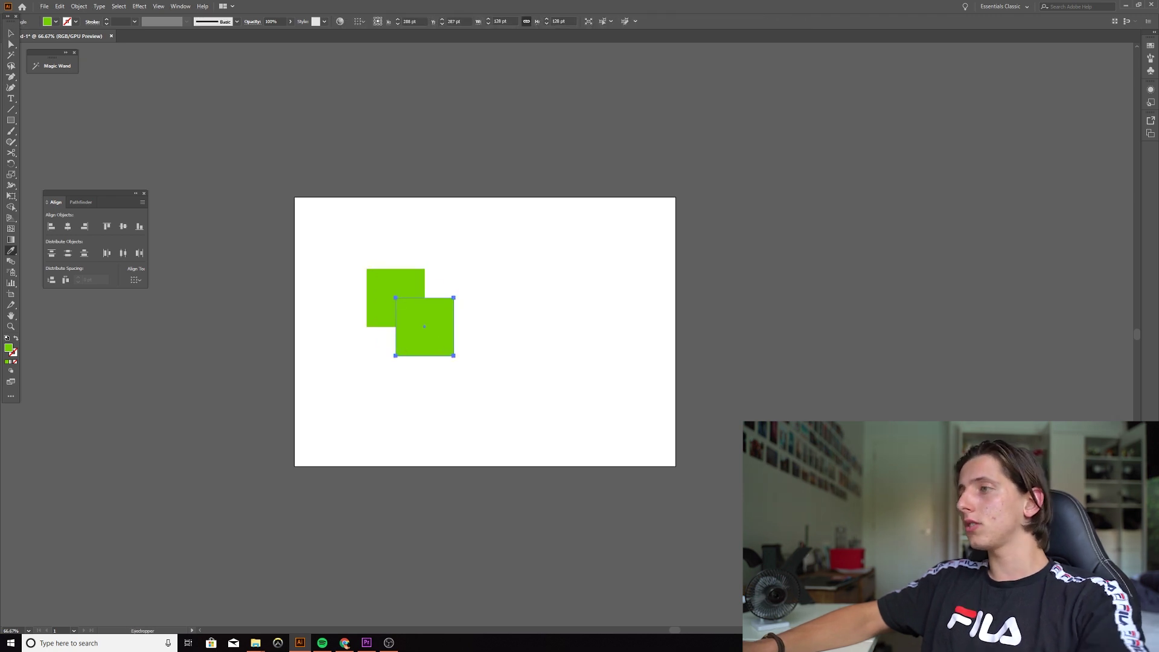
pyautogui.press('v')
# - Enlarge both squares together and move them toward the artboard centre
pyautogui.moveTo(562, 432); pyautogui.dragTo(338, 281)
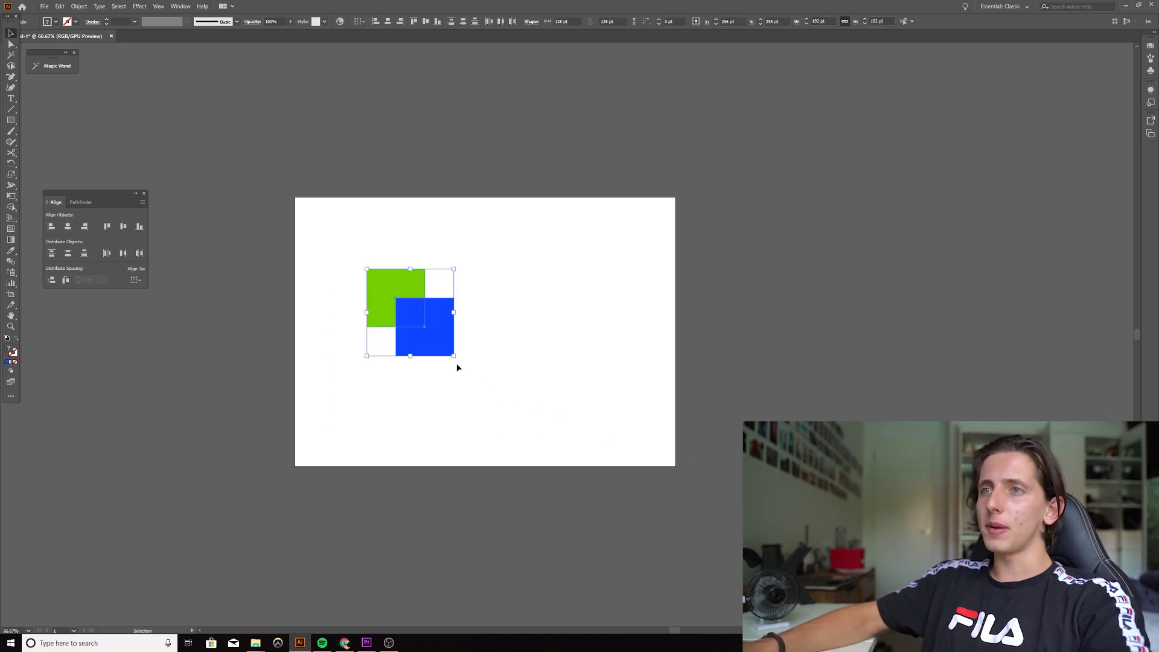
pyautogui.moveTo(454, 356); pyautogui.dragTo(525, 428)
pyautogui.moveTo(473, 378); pyautogui.dragTo(518, 384)
pyautogui.click(674, 416)
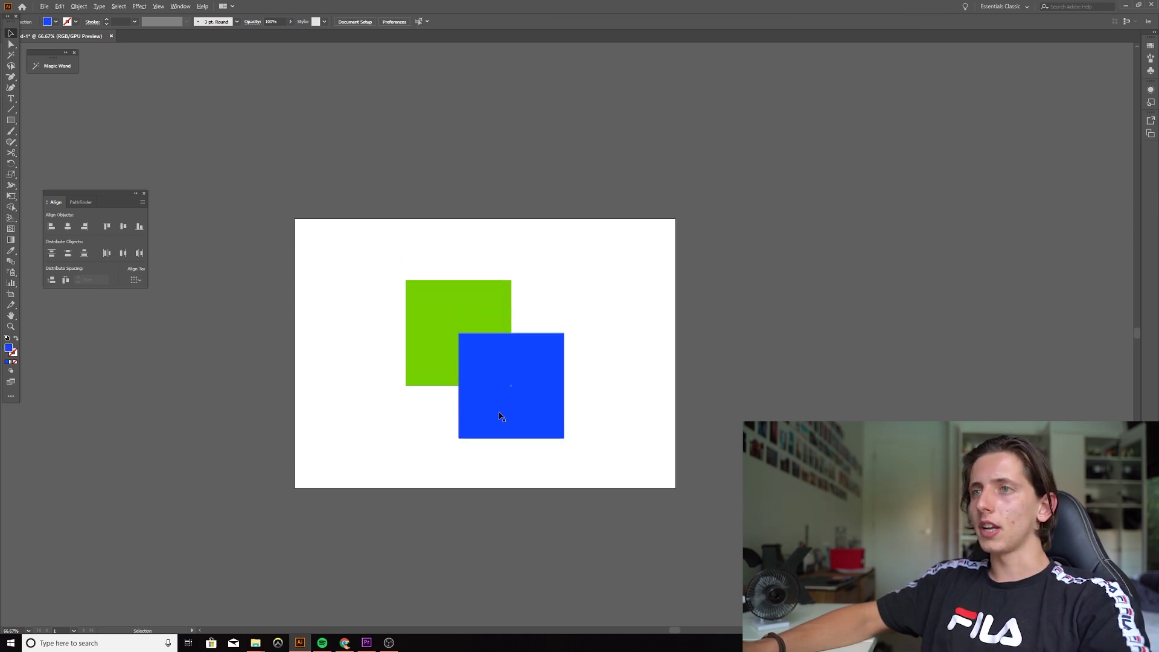
# - Send the blue square behind the green one with Ctrl+Shift+[
pyautogui.scroll(2, 499, 414)
pyautogui.click(569, 445)
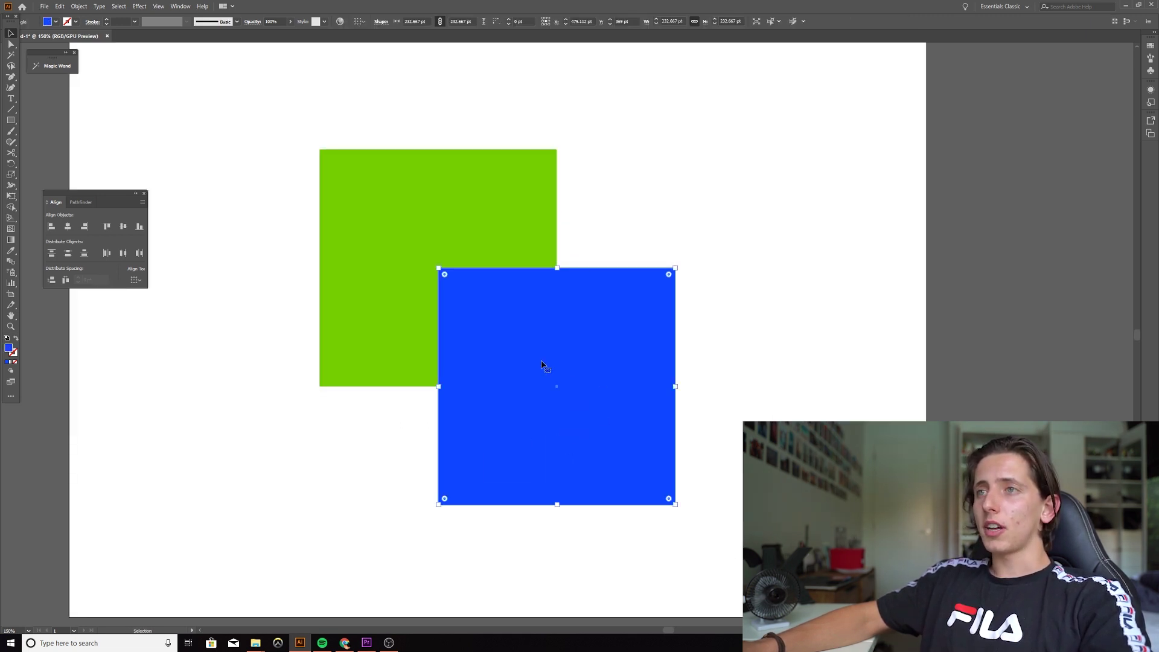
pyautogui.scroll(-1, 542, 365)
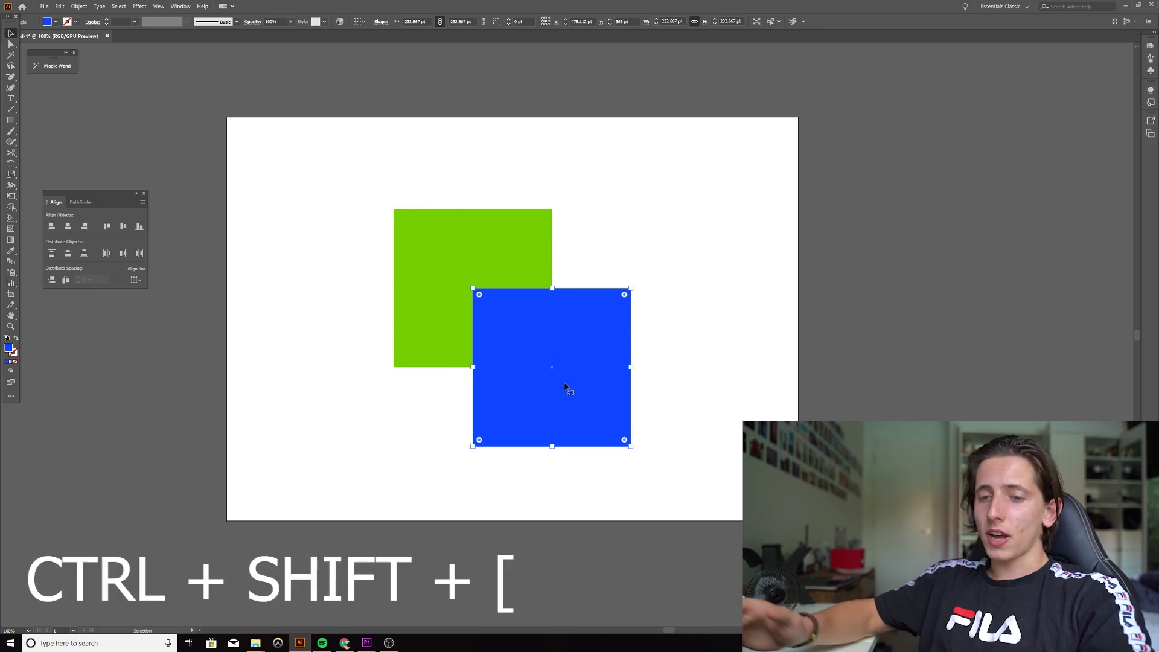
pyautogui.press('ctrl')
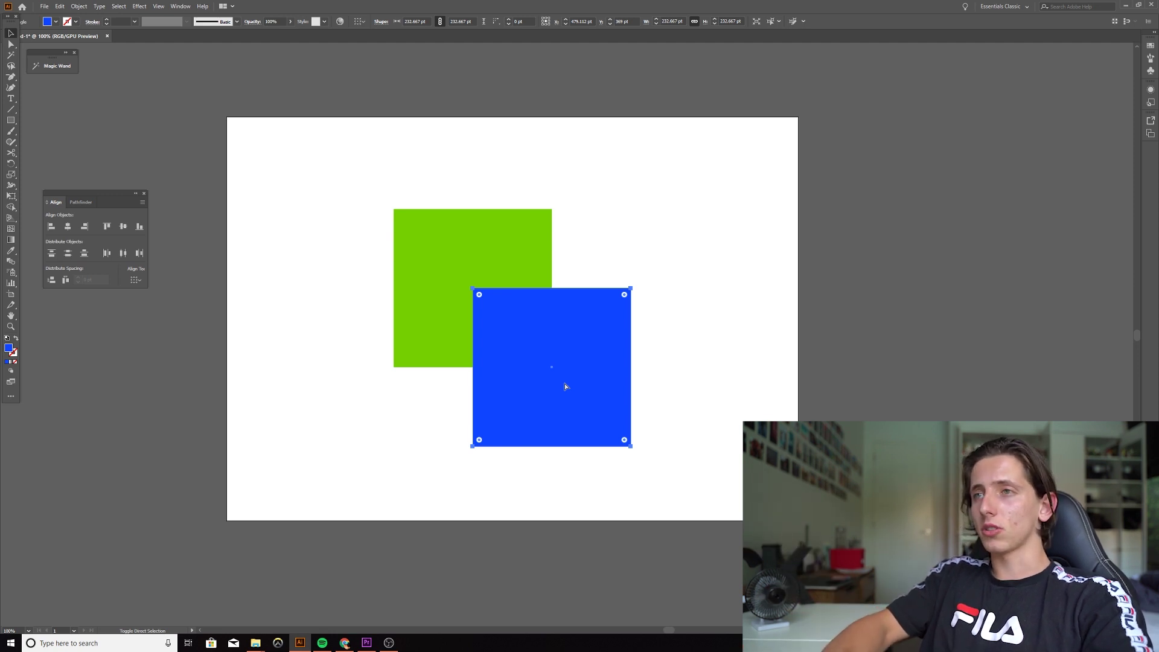
pyautogui.hotkey('ctrl', 'shift', '[')
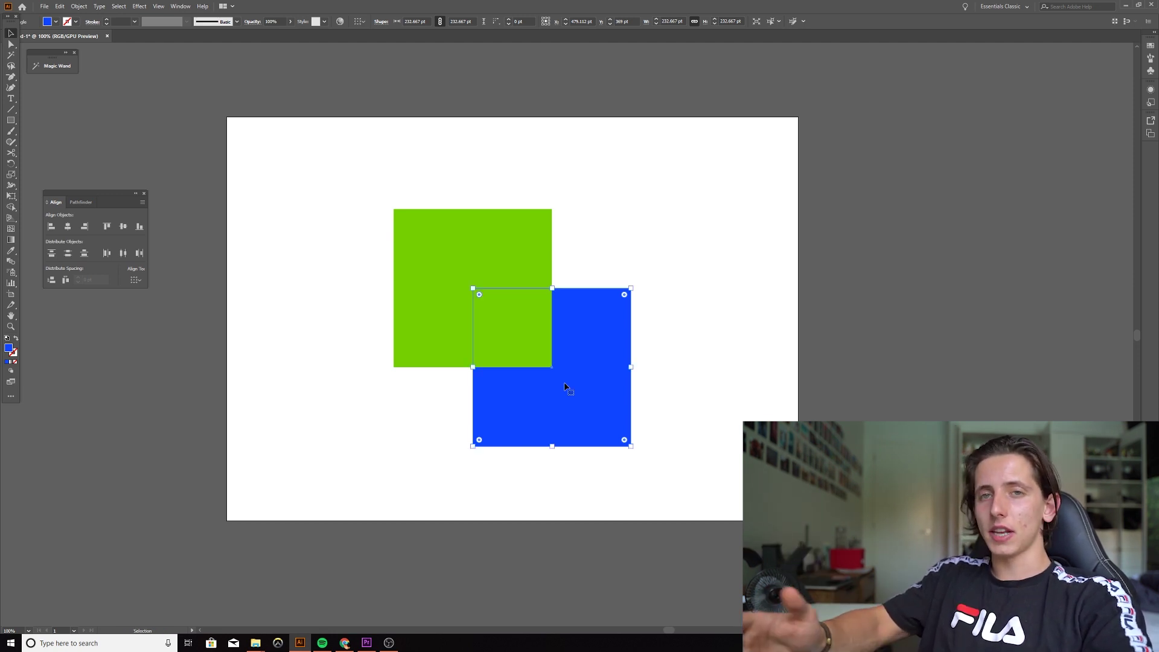
pyautogui.click(492, 278)
# - Duplicate the green square up-left as the purple square and reorder the blue square's stacking
pyautogui.moveTo(491, 278); pyautogui.dragTo(432, 212)
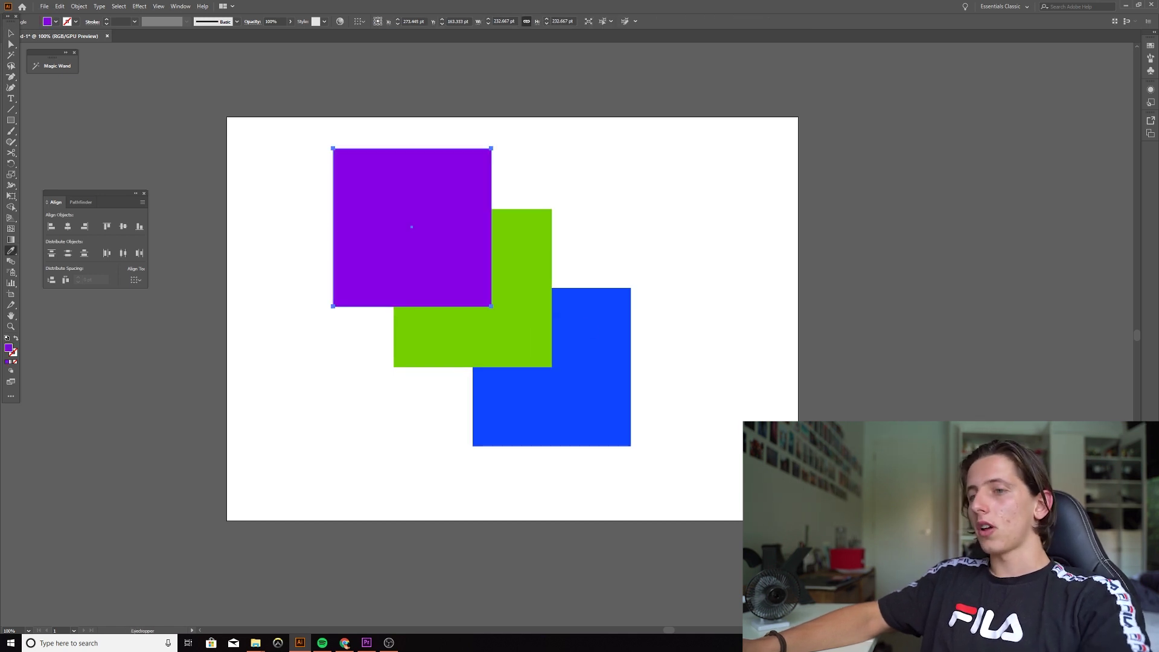
pyautogui.click(477, 293)
pyautogui.hotkey('ctrl', 'shift', ']')
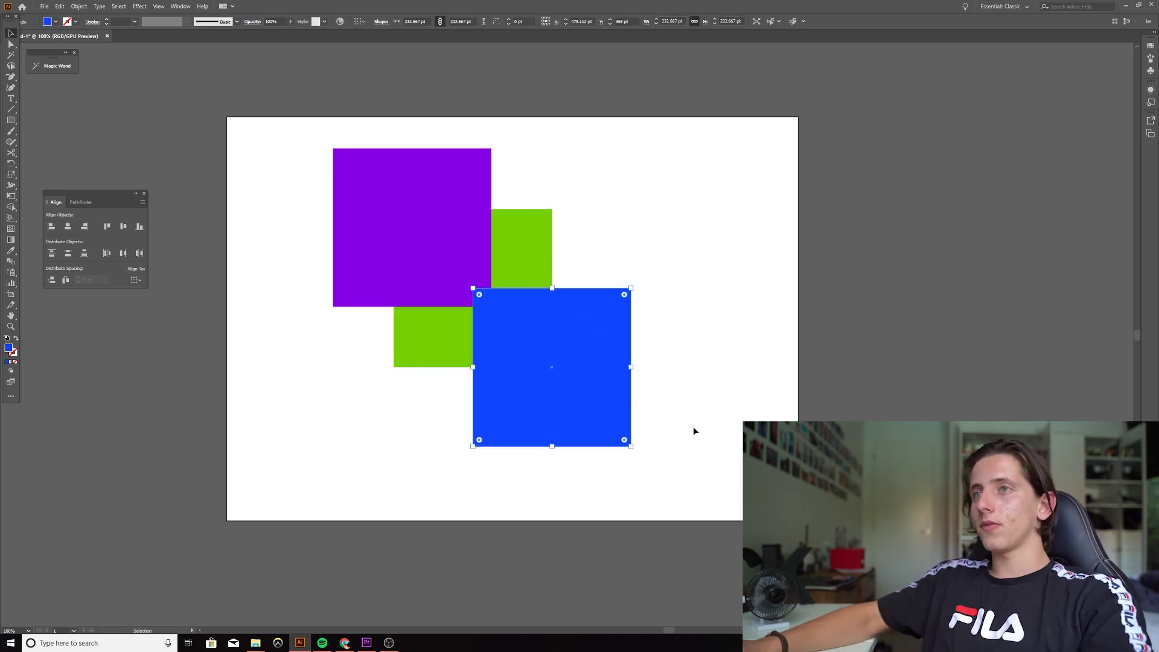
pyautogui.click(720, 495)
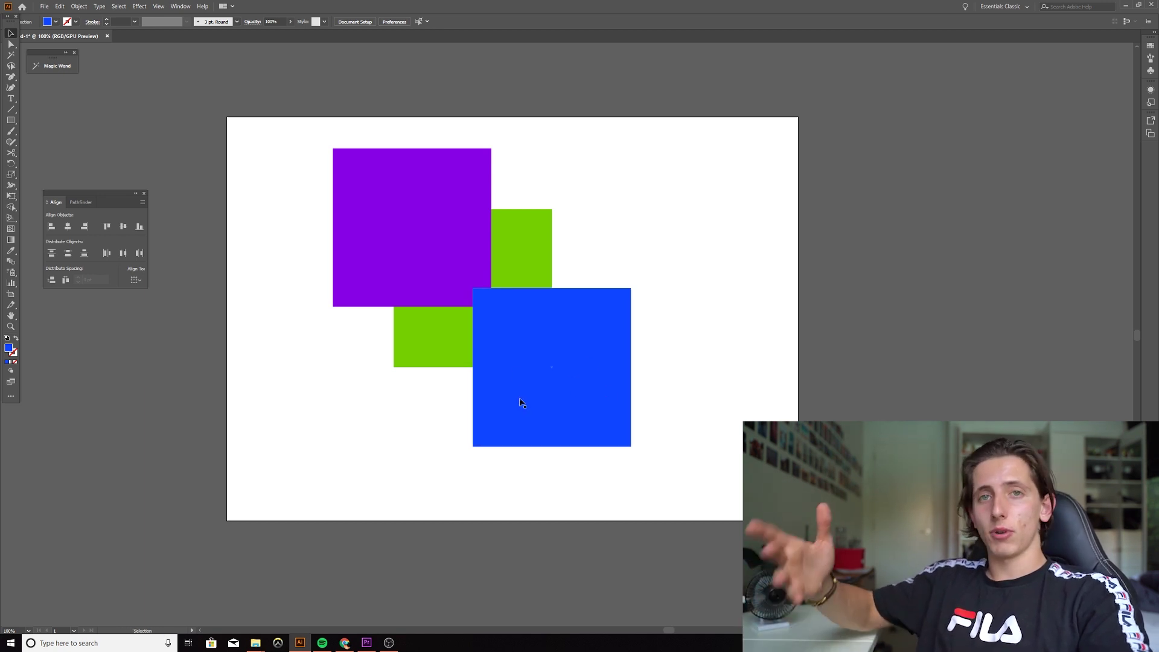
# - Move all three stacked squares together toward the right side of the artboard
pyautogui.click(564, 396)
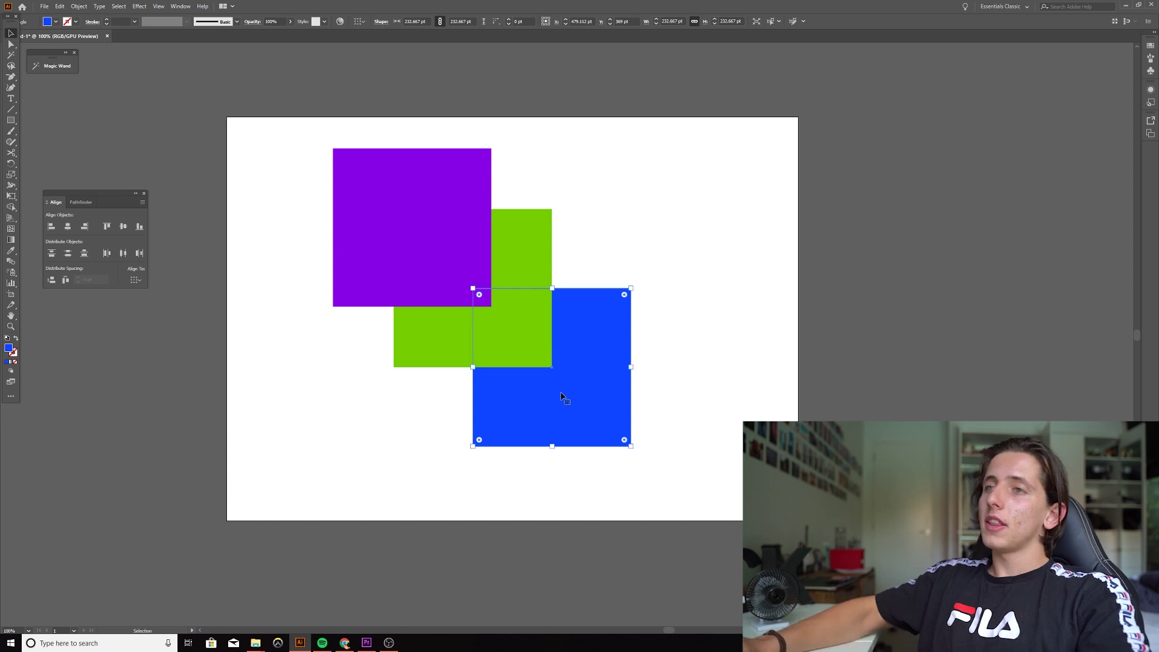
pyautogui.hscroll(2, 619, 463)
pyautogui.click(619, 463)
pyautogui.scroll(-2, 546, 429)
pyautogui.hscroll(2, 546, 429)
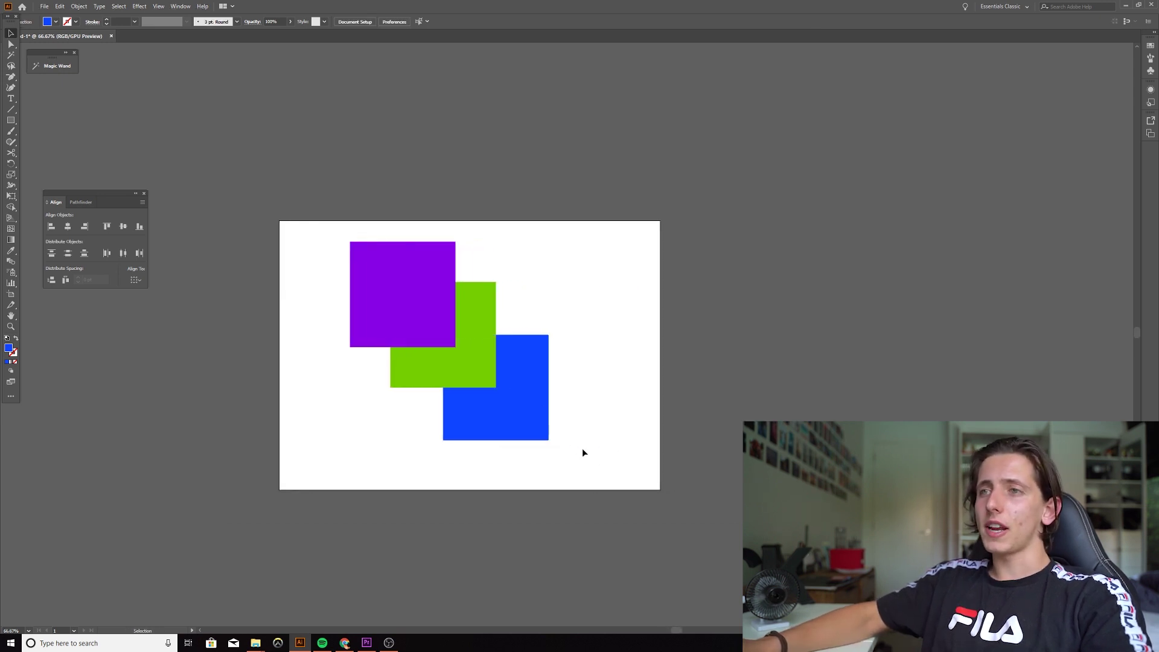
pyautogui.moveTo(582, 448); pyautogui.dragTo(451, 357)
pyautogui.moveTo(495, 399); pyautogui.dragTo(544, 396)
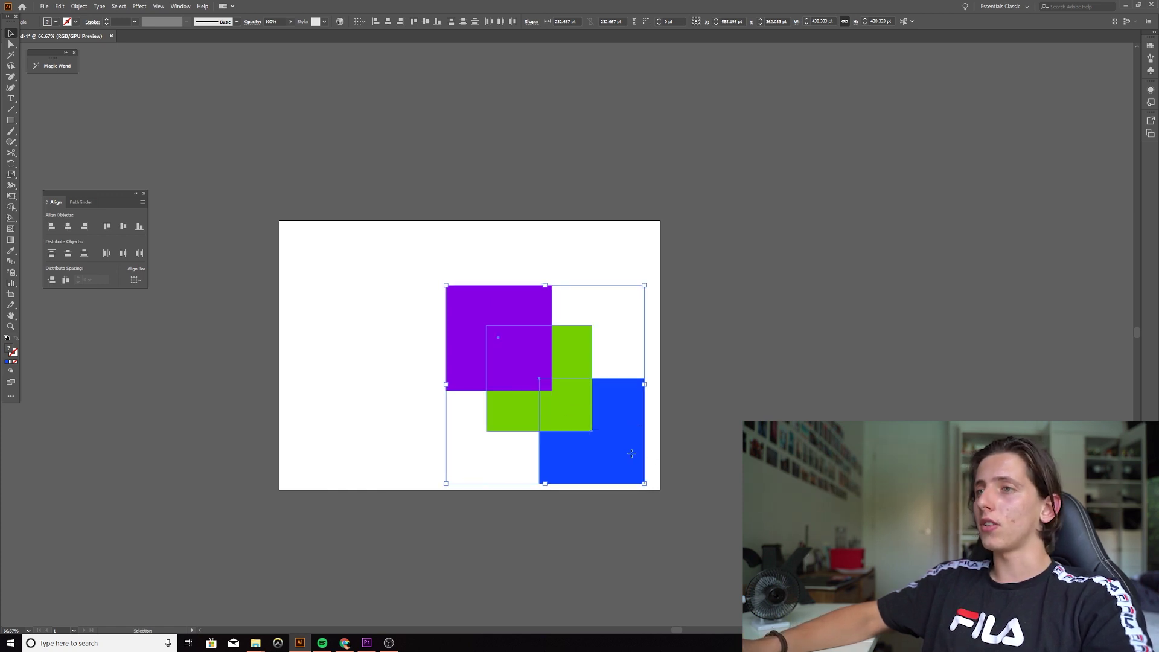
pyautogui.moveTo(632, 454); pyautogui.dragTo(638, 451)
pyautogui.click(665, 470)
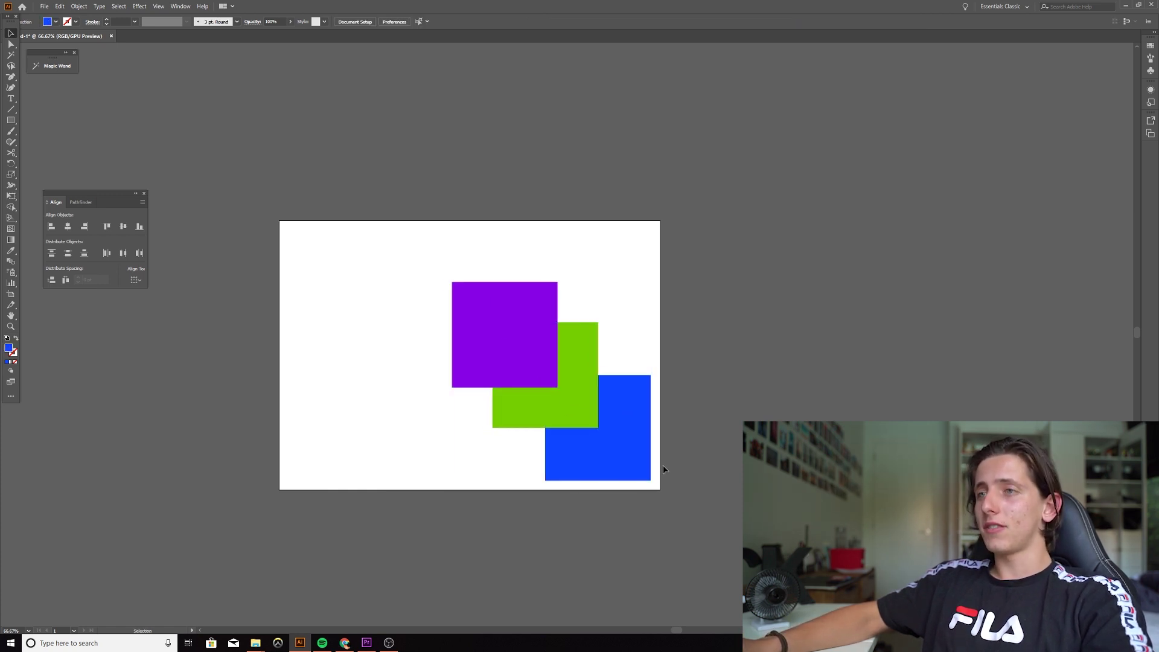